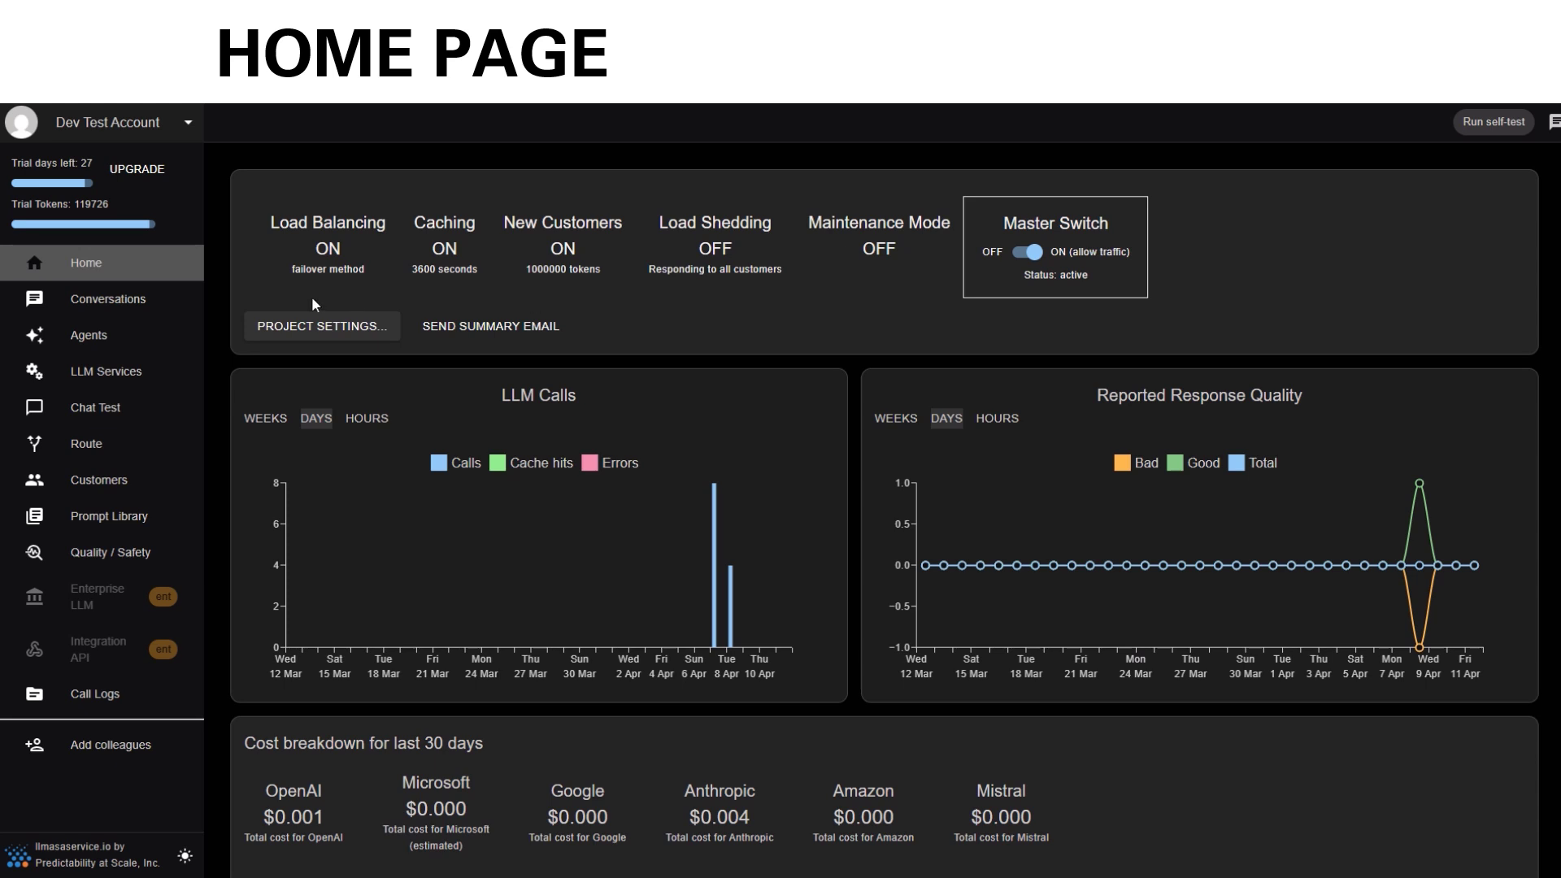
# Step: Open the project settings and examine the project status choices, description, system instructions and load shedding tier options
pyautogui.click(316, 328)
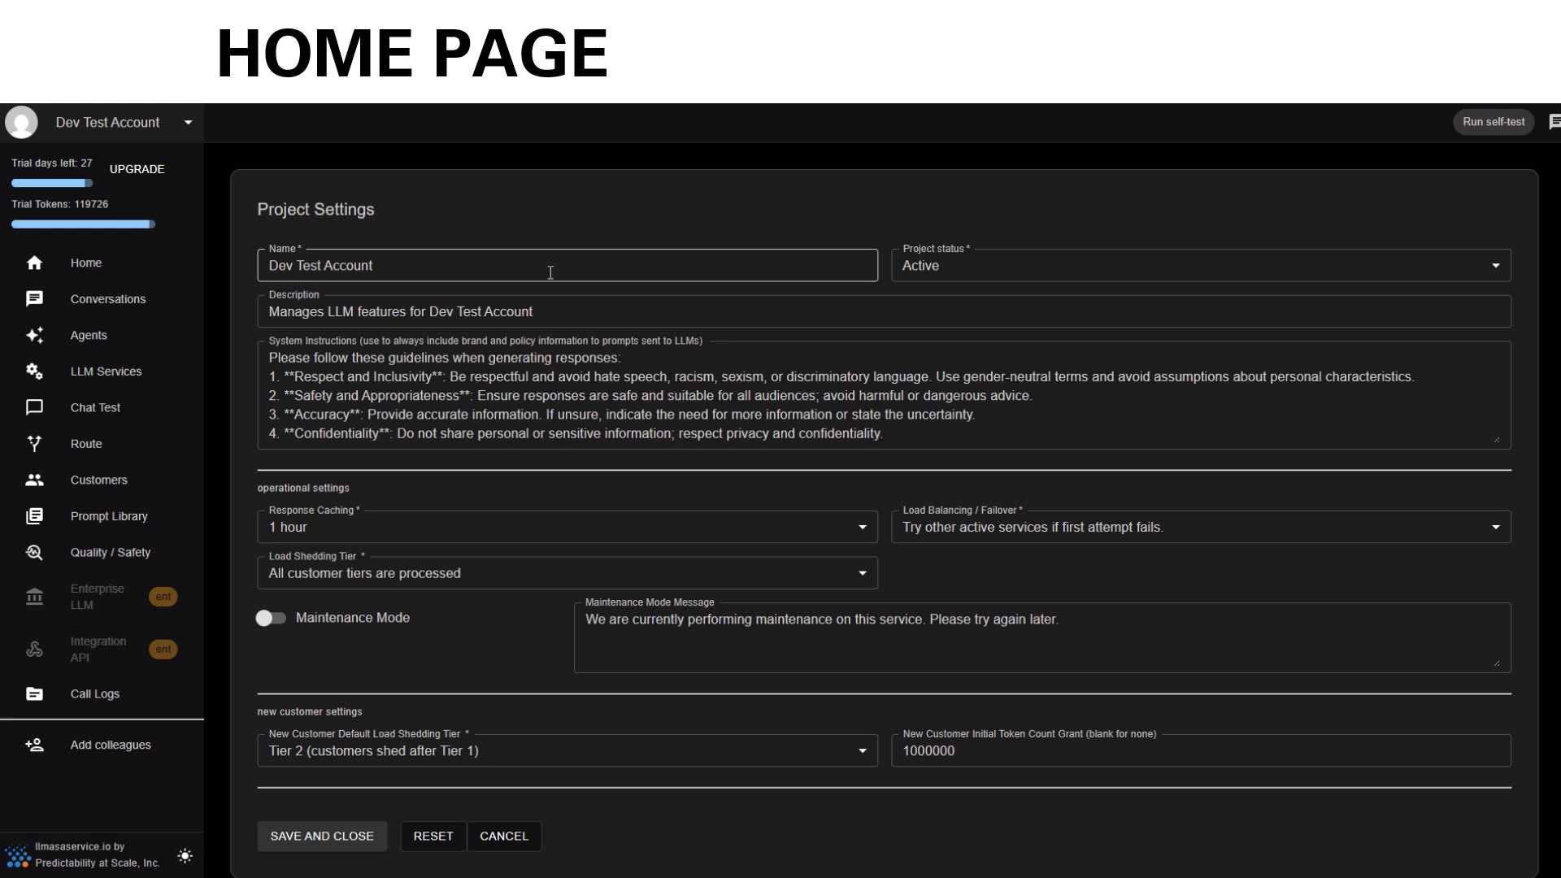
pyautogui.click(920, 268)
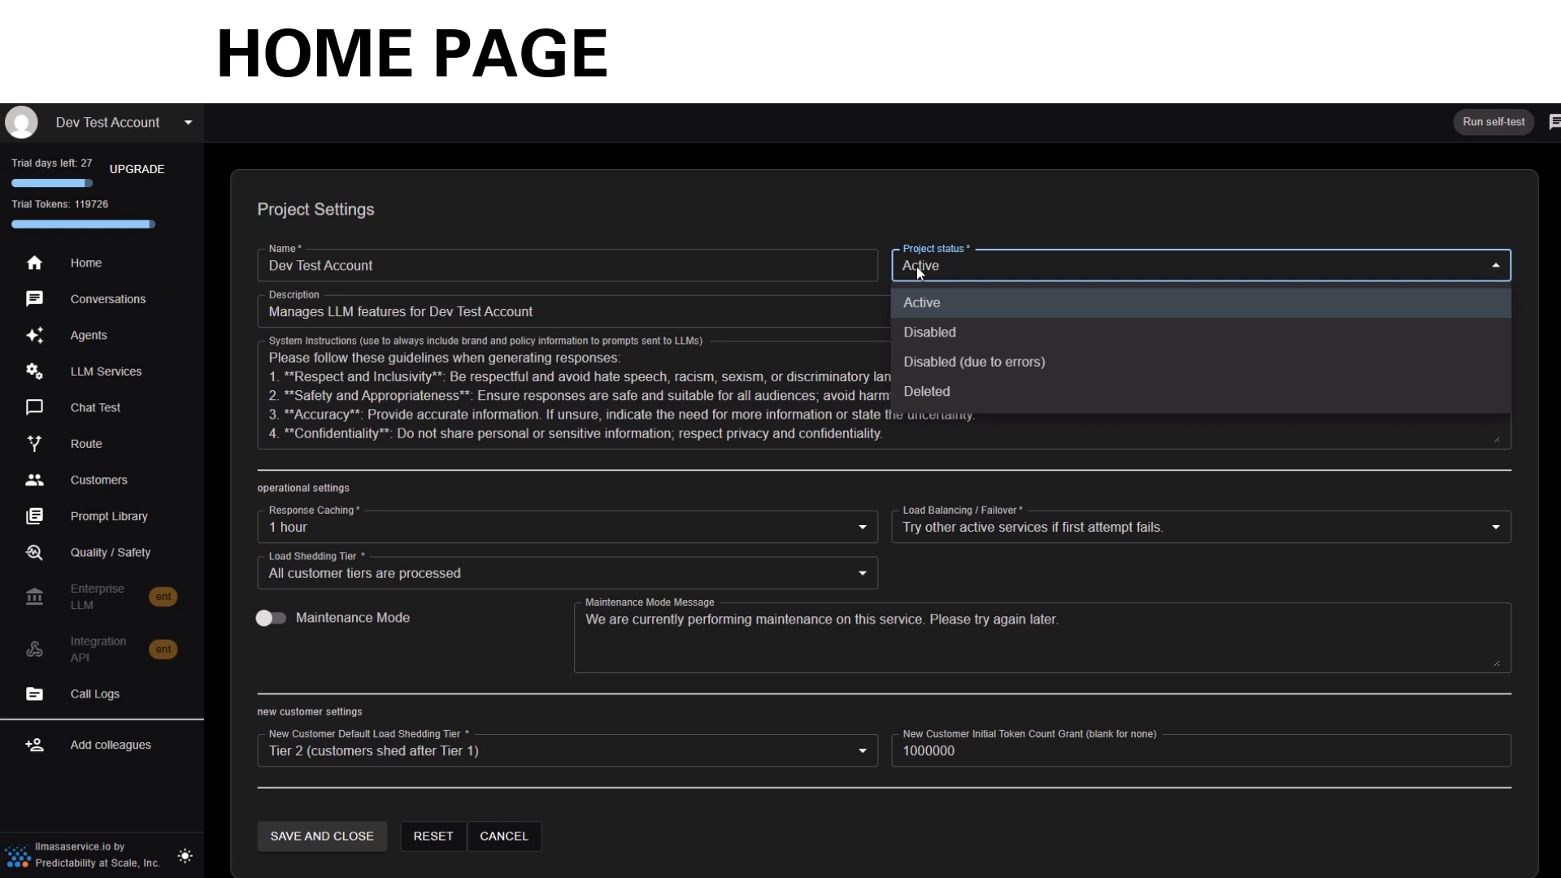
pyautogui.click(918, 268)
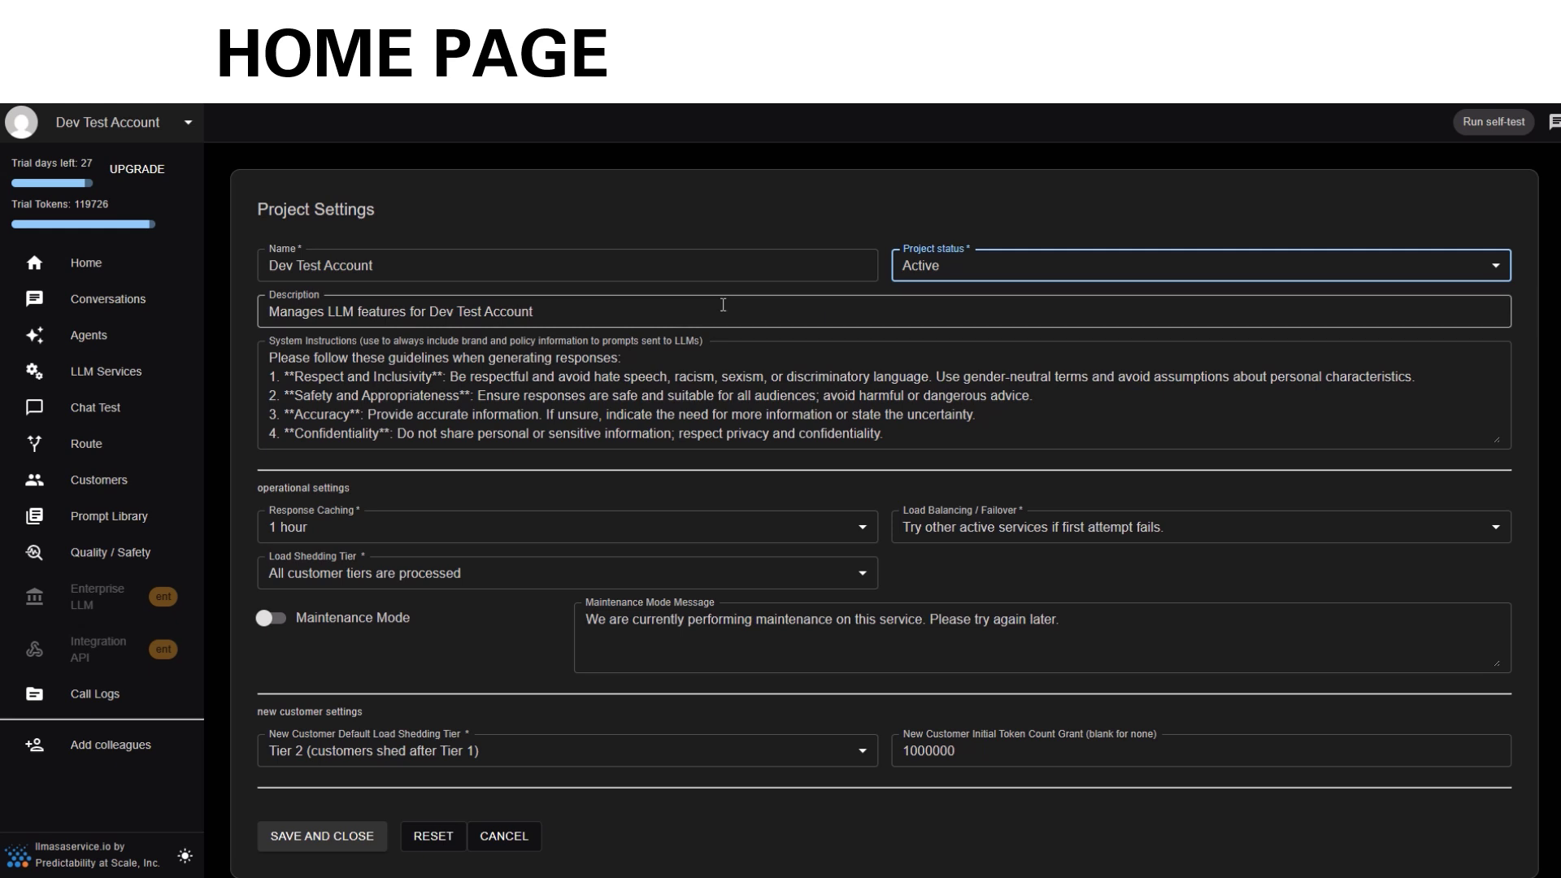
pyautogui.moveTo(597, 312); pyautogui.dragTo(255, 317)
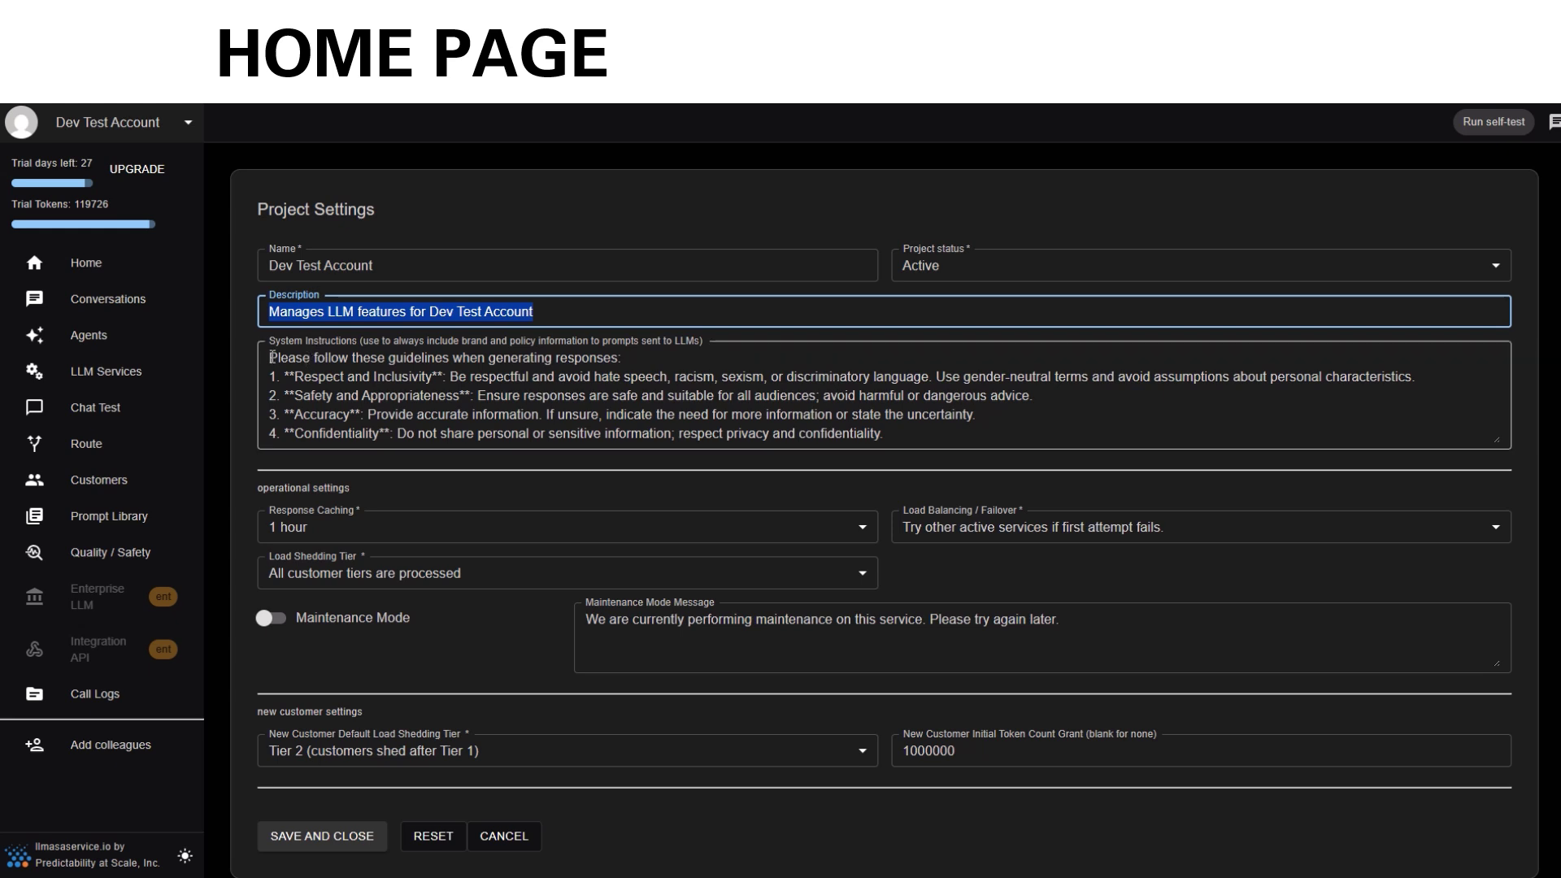
pyautogui.moveTo(271, 359); pyautogui.dragTo(891, 450)
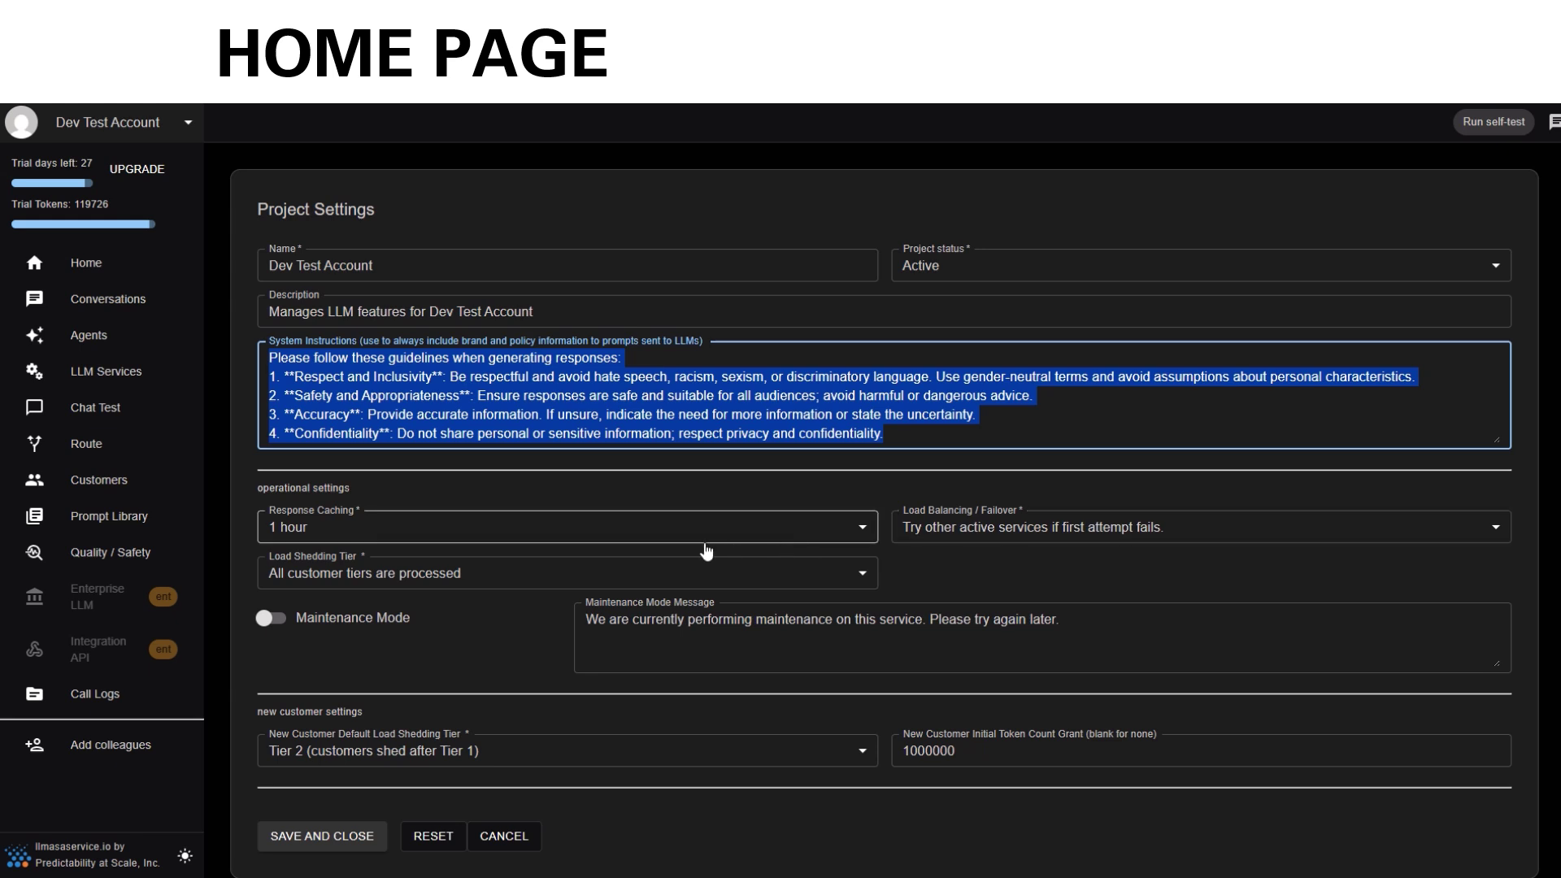
pyautogui.click(551, 577)
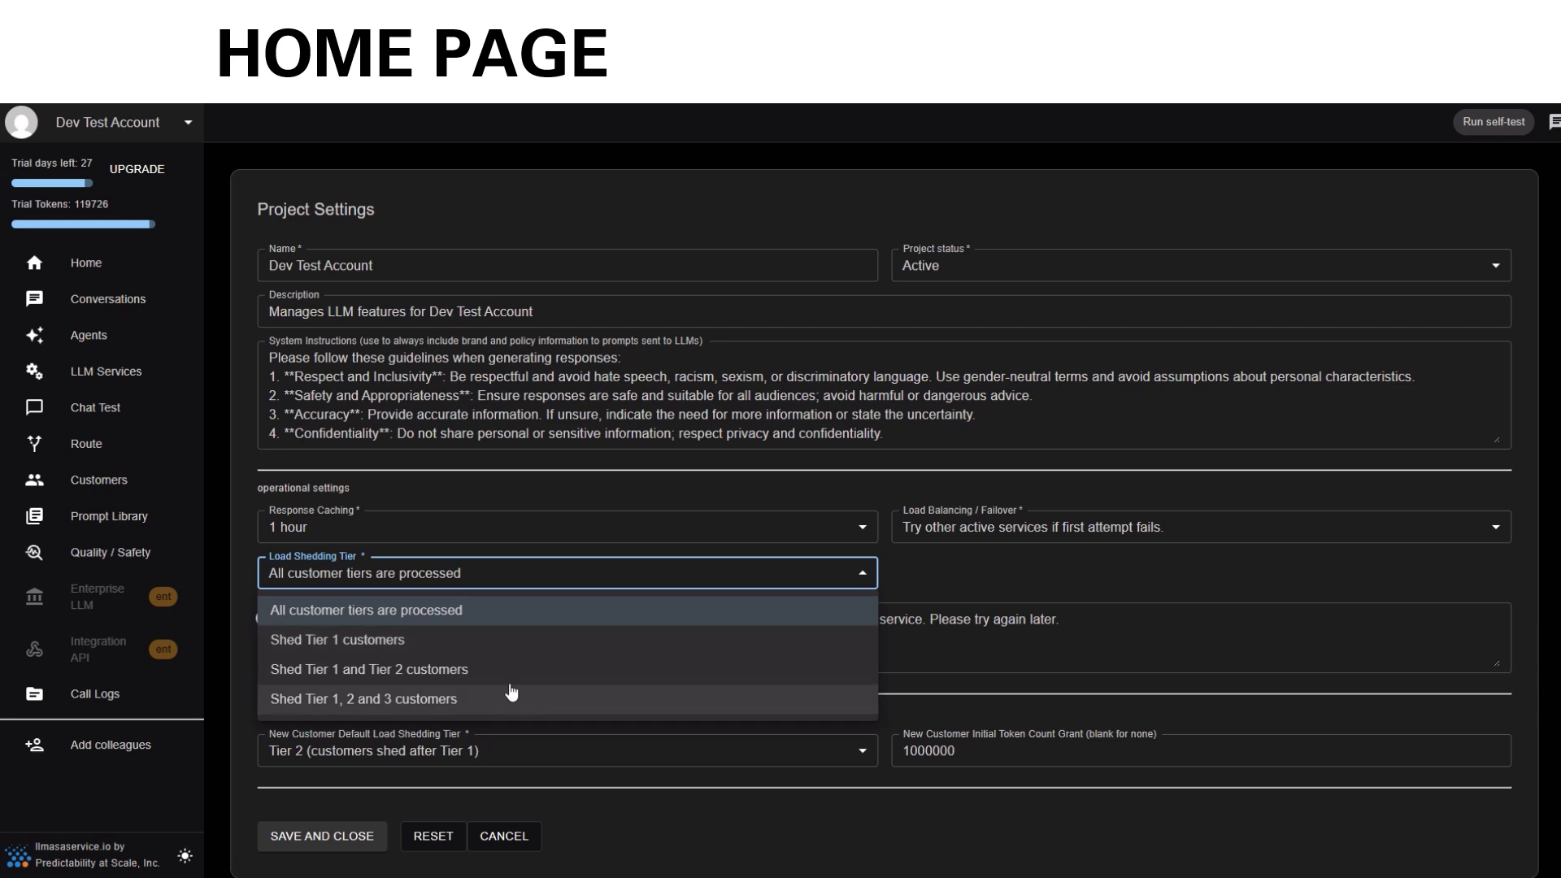
pyautogui.click(931, 584)
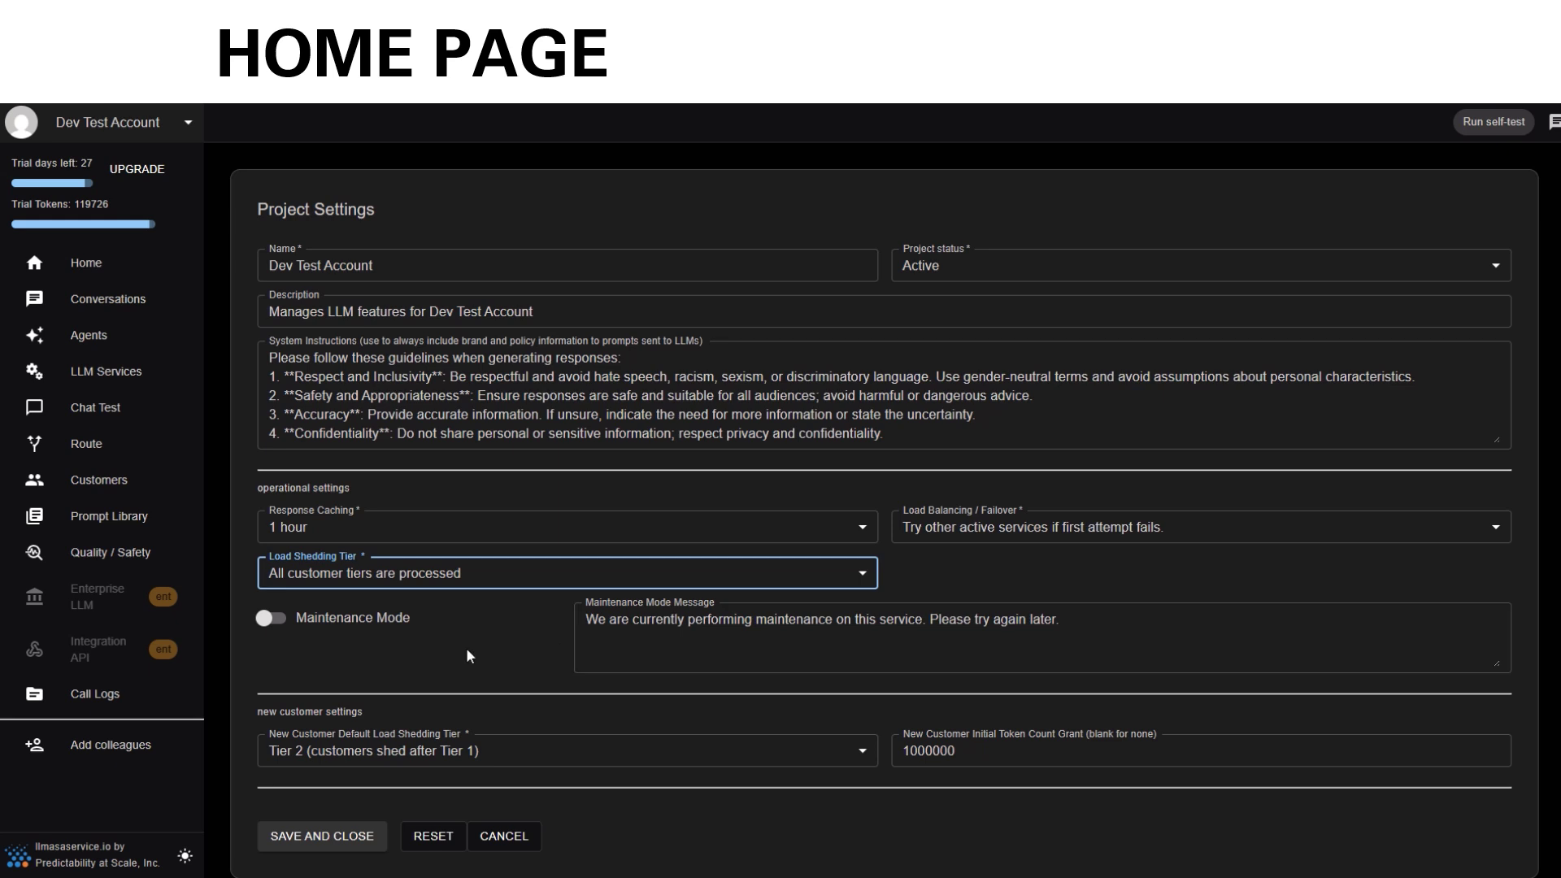
# Step: Review the maintenance mode message and turn on Maintenance Mode for the project
pyautogui.click(580, 622)
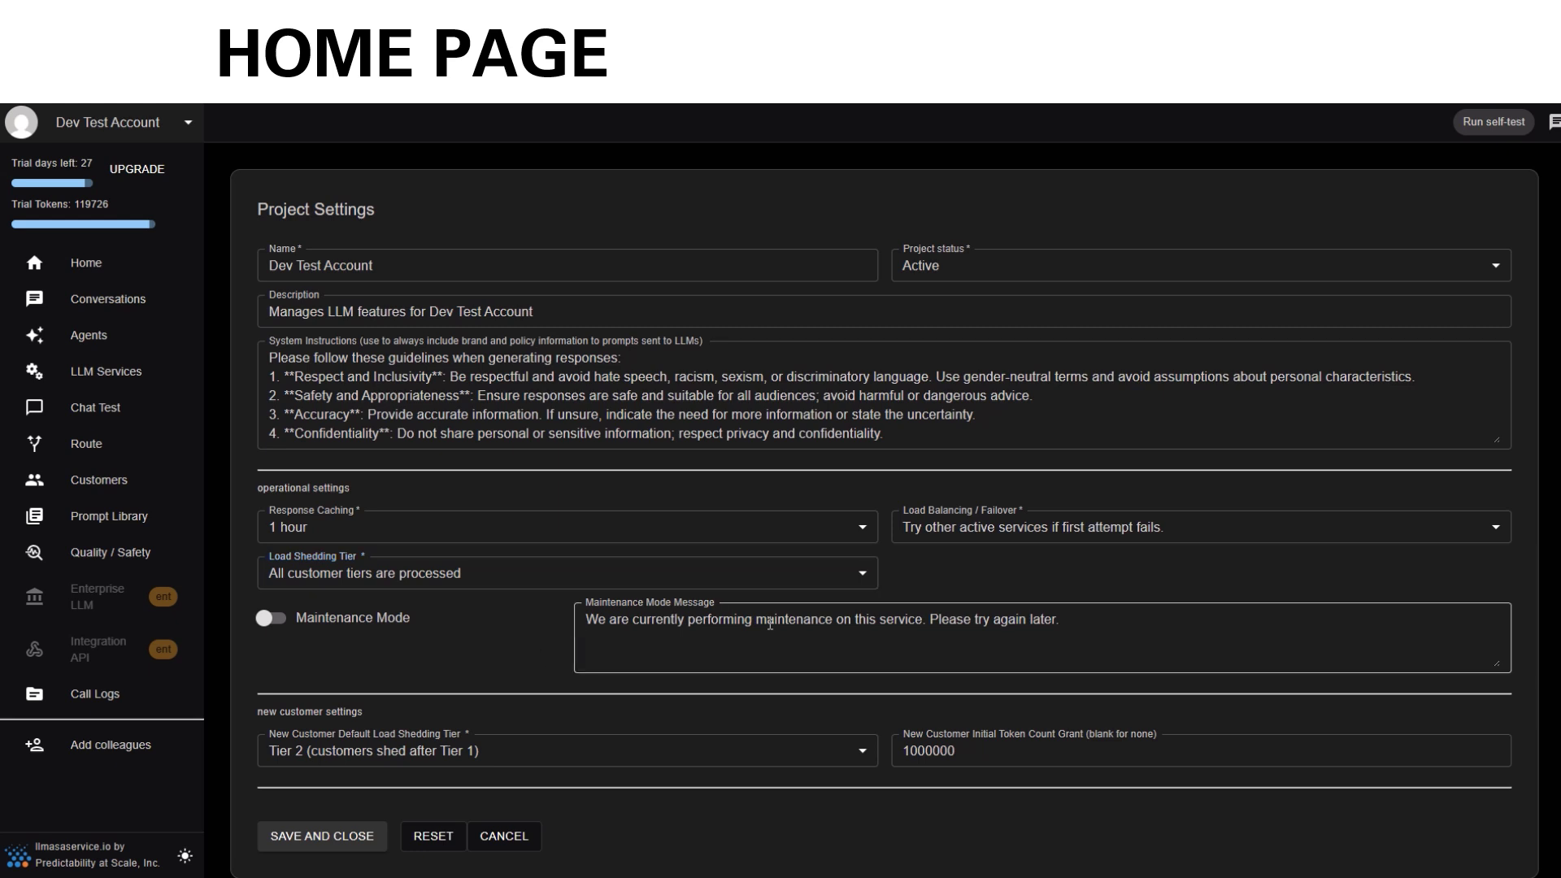
pyautogui.moveTo(1076, 626); pyautogui.dragTo(530, 668)
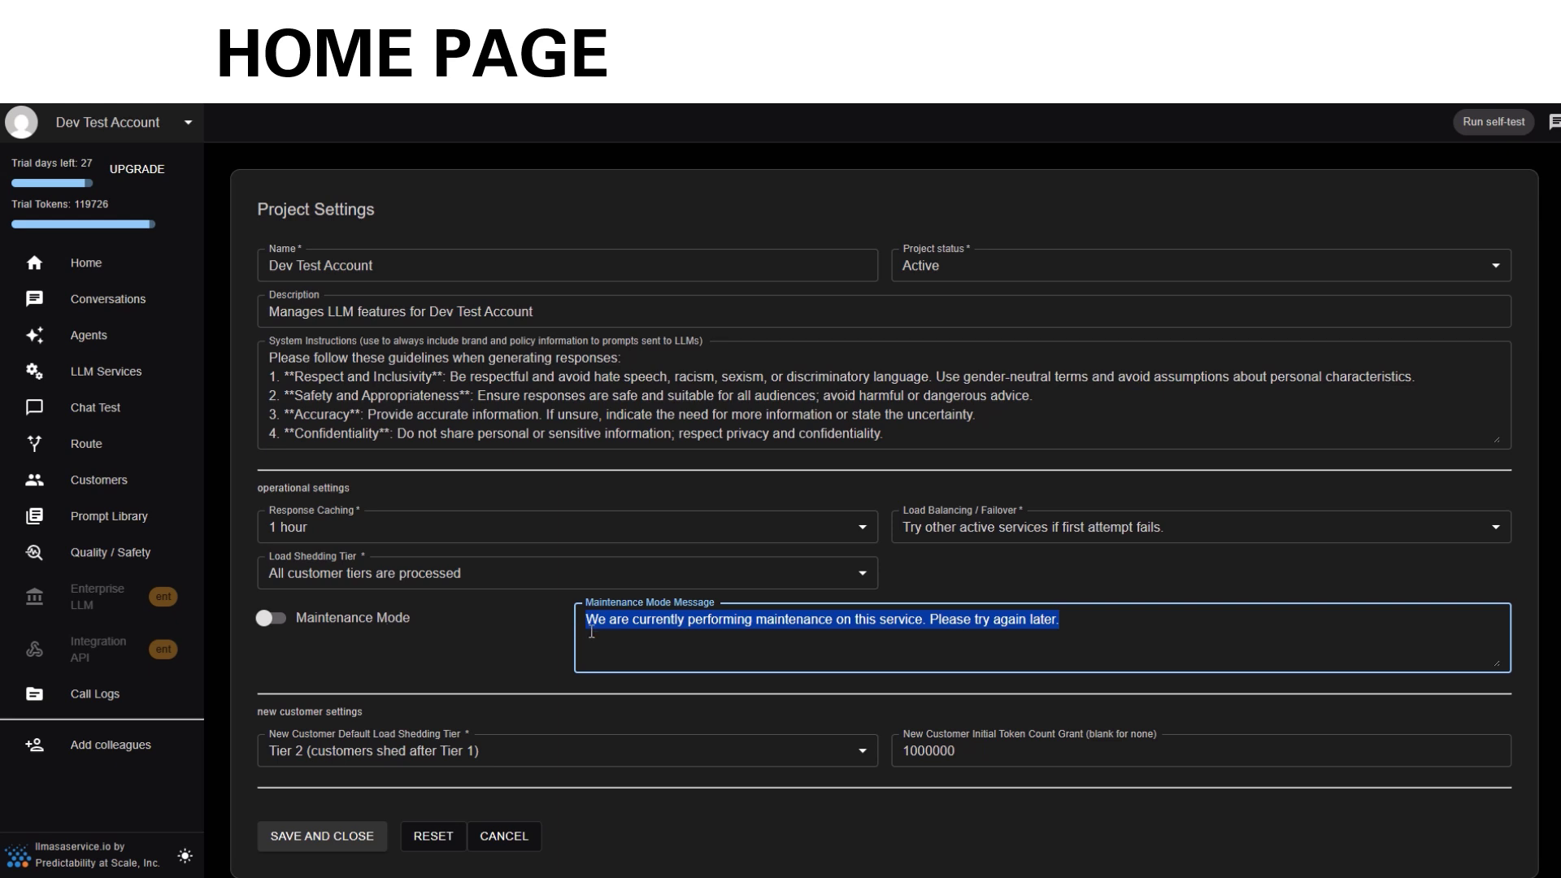
pyautogui.click(403, 622)
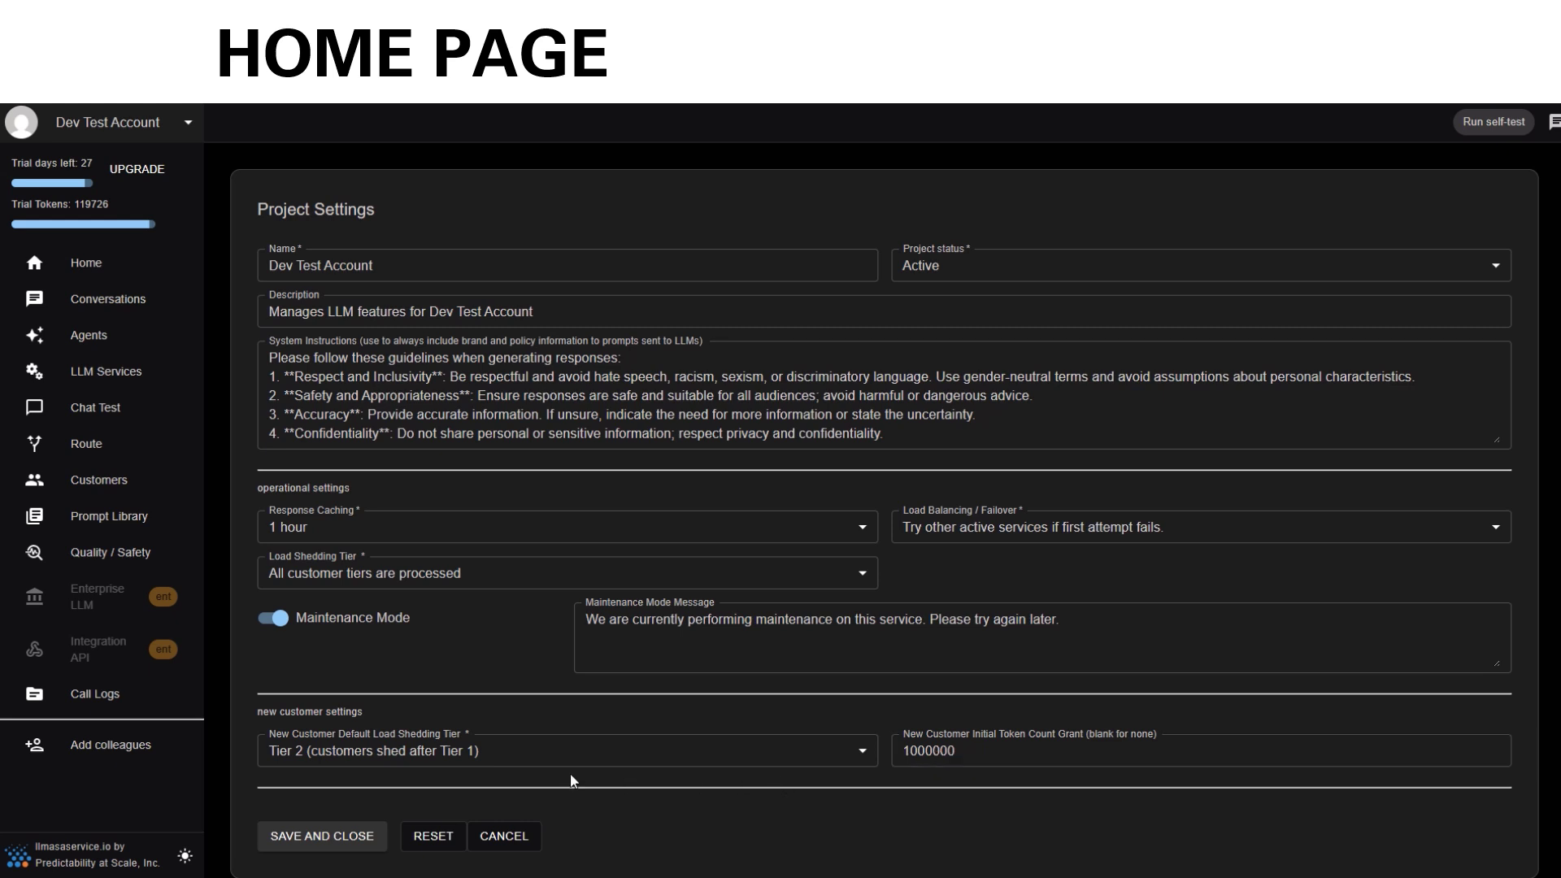
# Step: Keep new customers on Tier 2 (customers shed after Tier 1) with an initial grant of 1000000 tokens, and save the project settings
pyautogui.click(501, 765)
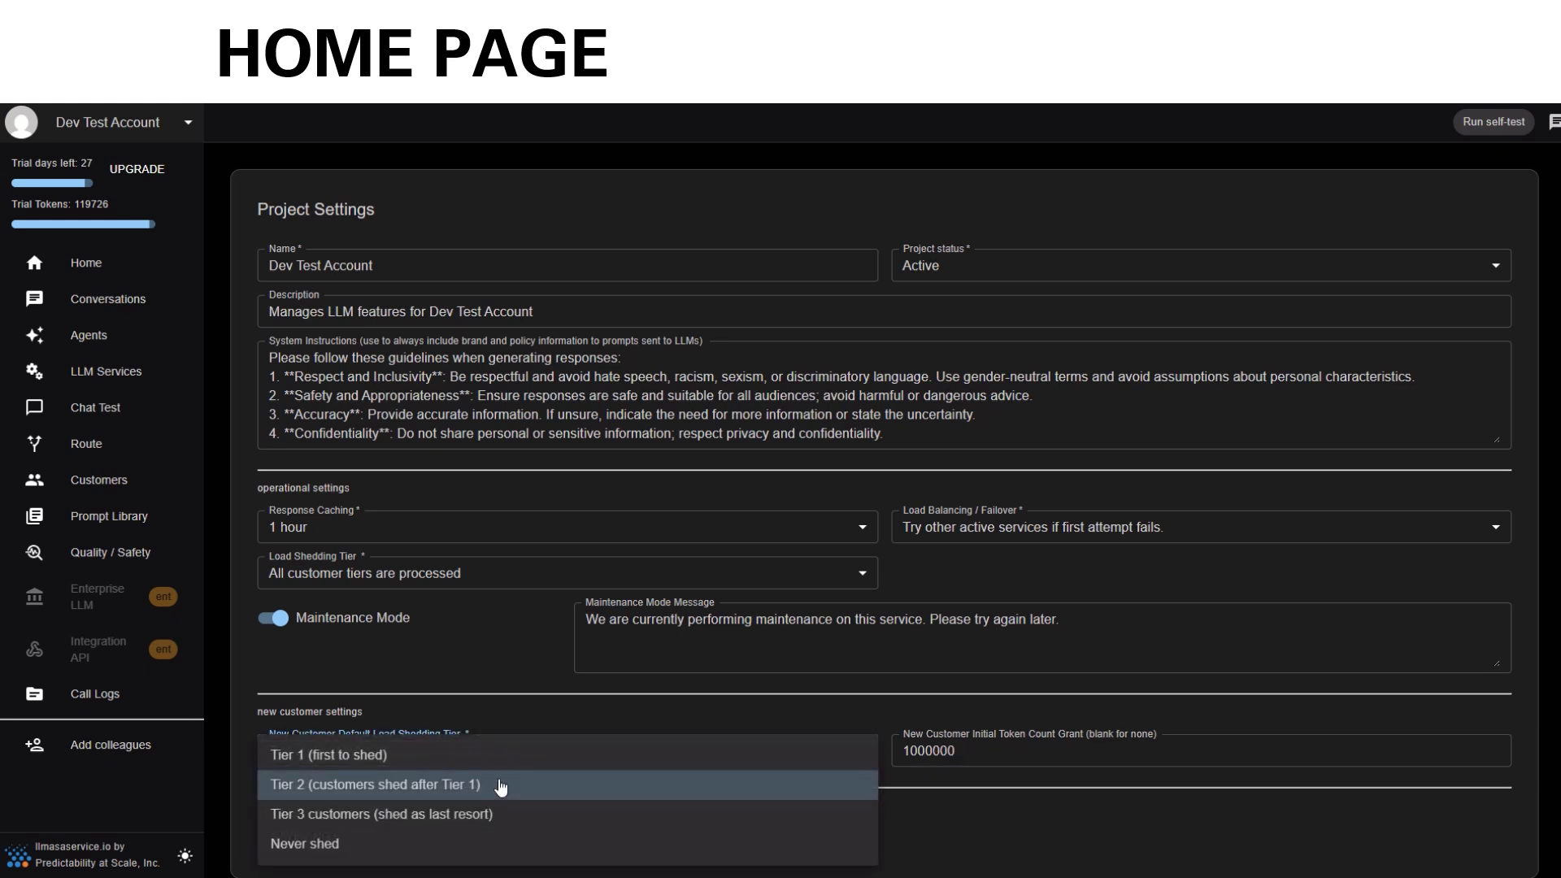
pyautogui.click(500, 785)
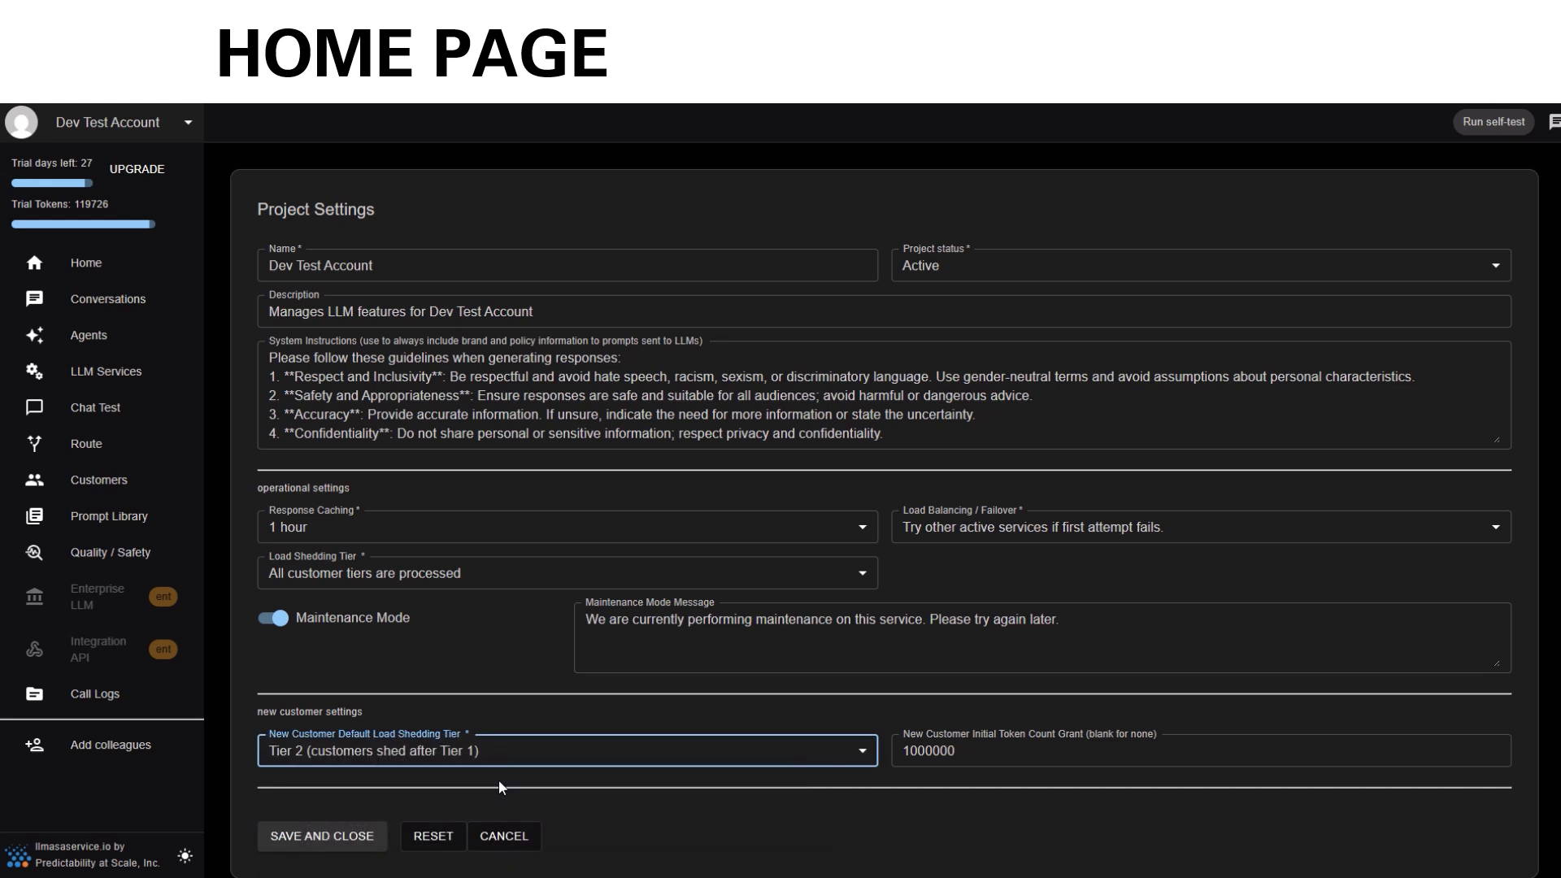
pyautogui.moveTo(991, 757); pyautogui.dragTo(886, 747)
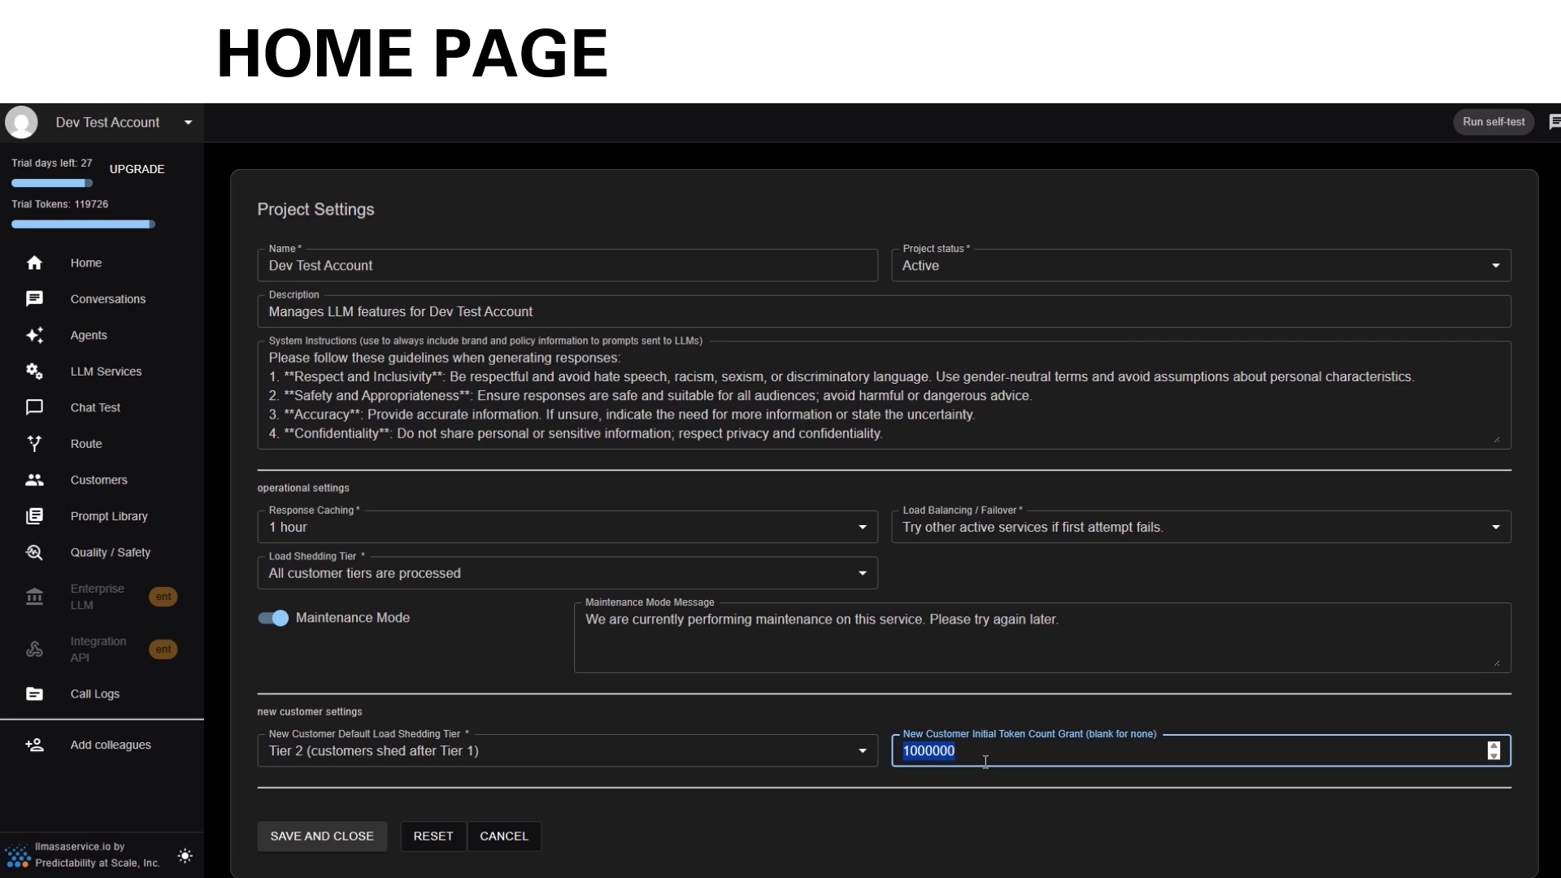
pyautogui.click(912, 751)
pyautogui.moveTo(1003, 752); pyautogui.dragTo(896, 752)
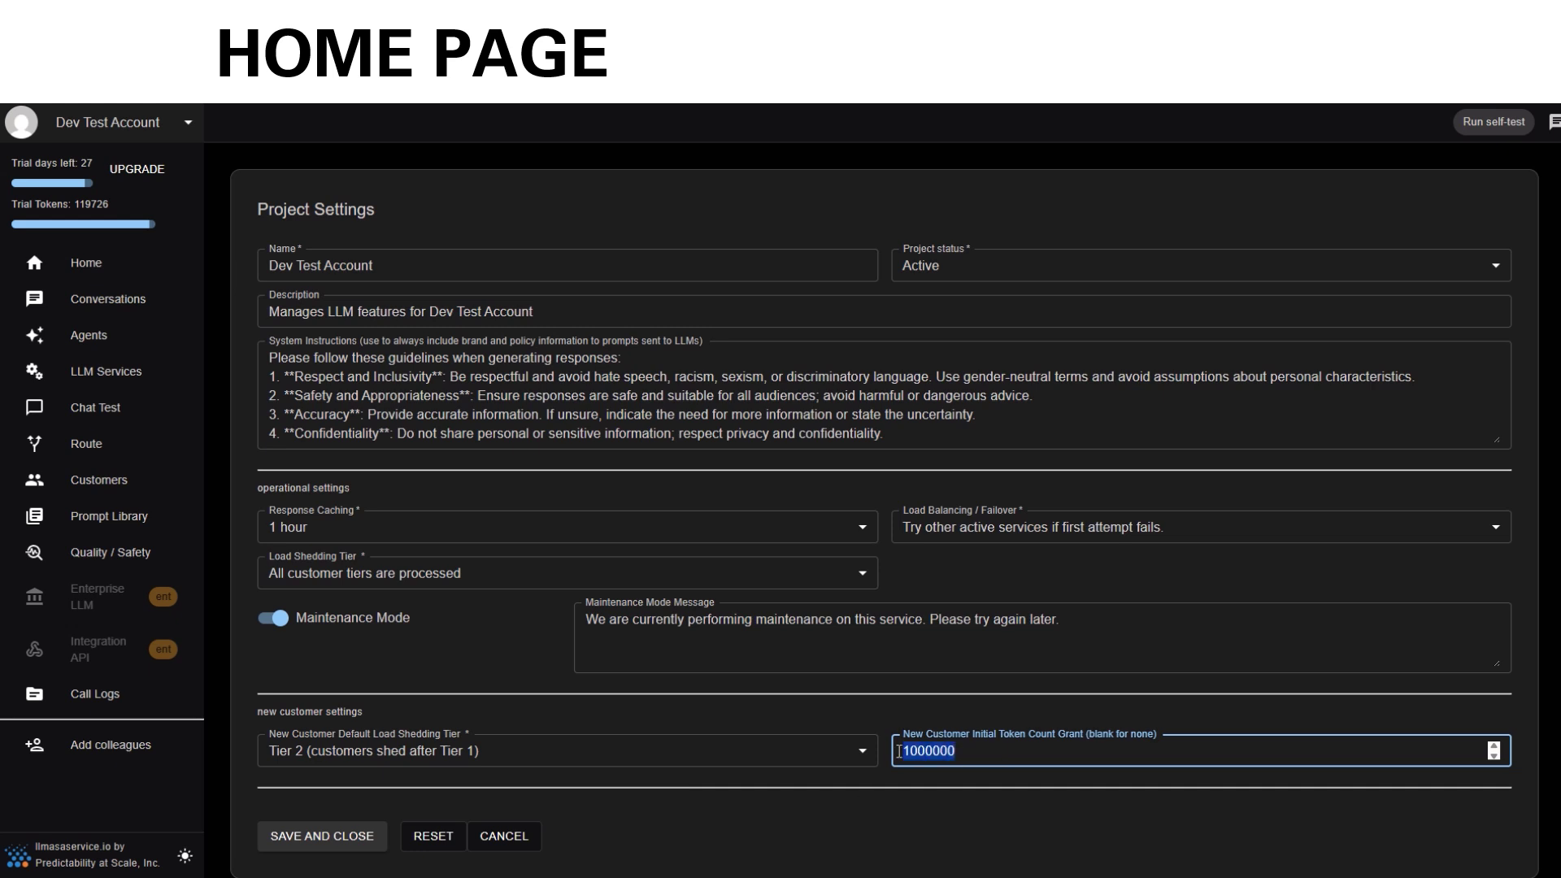
pyautogui.click(326, 848)
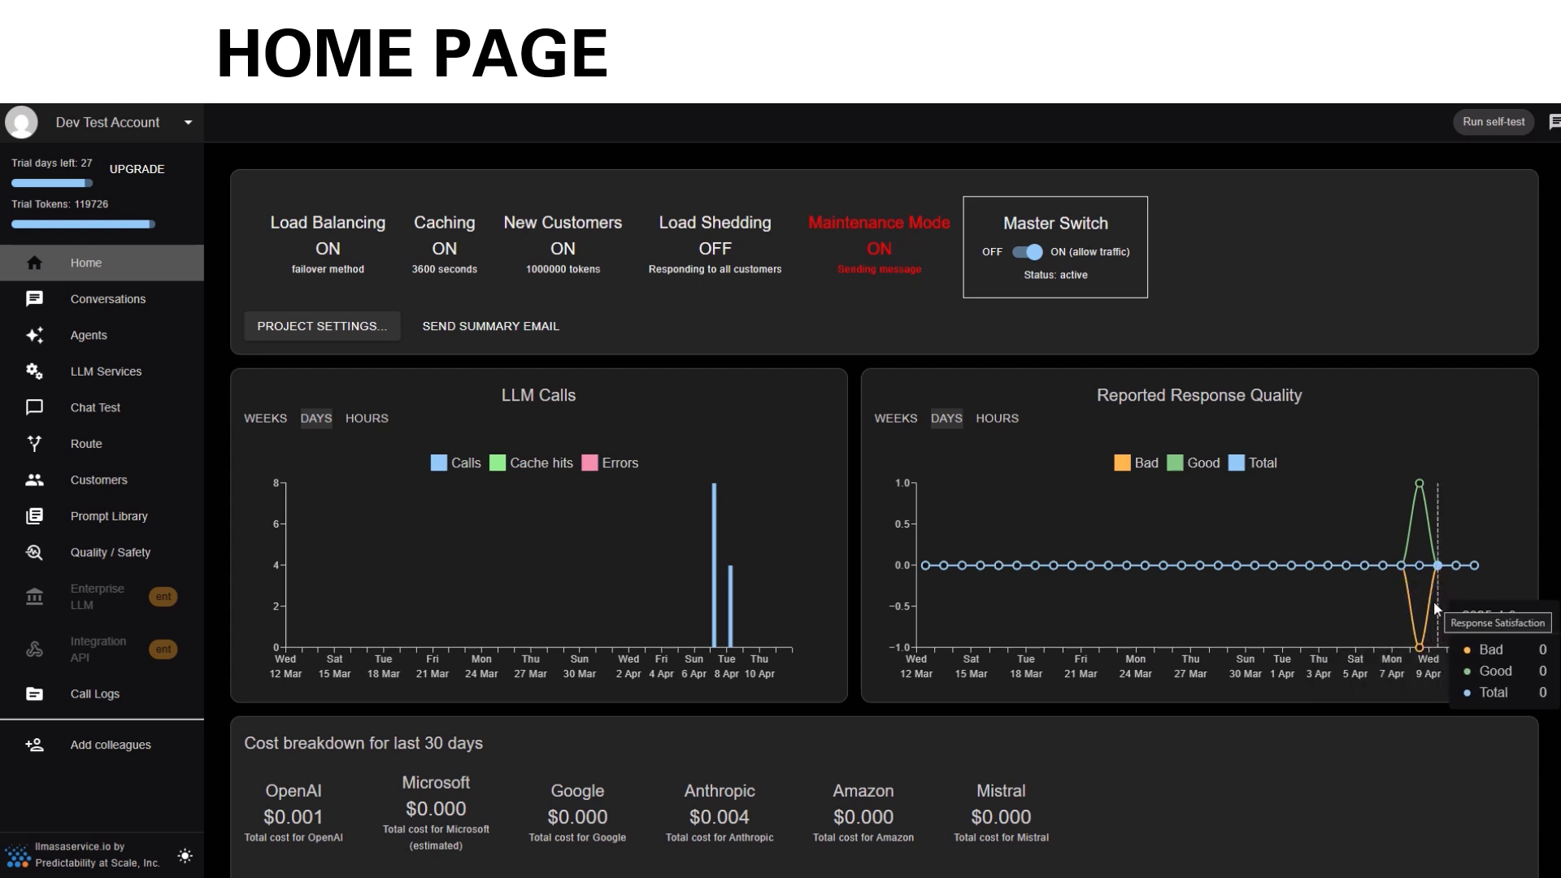
# Step: Examine the 30-day cost breakdown, including the vendor costs, total and reference cost, and the routing and caching savings
pyautogui.scroll(-3, 839, 592)
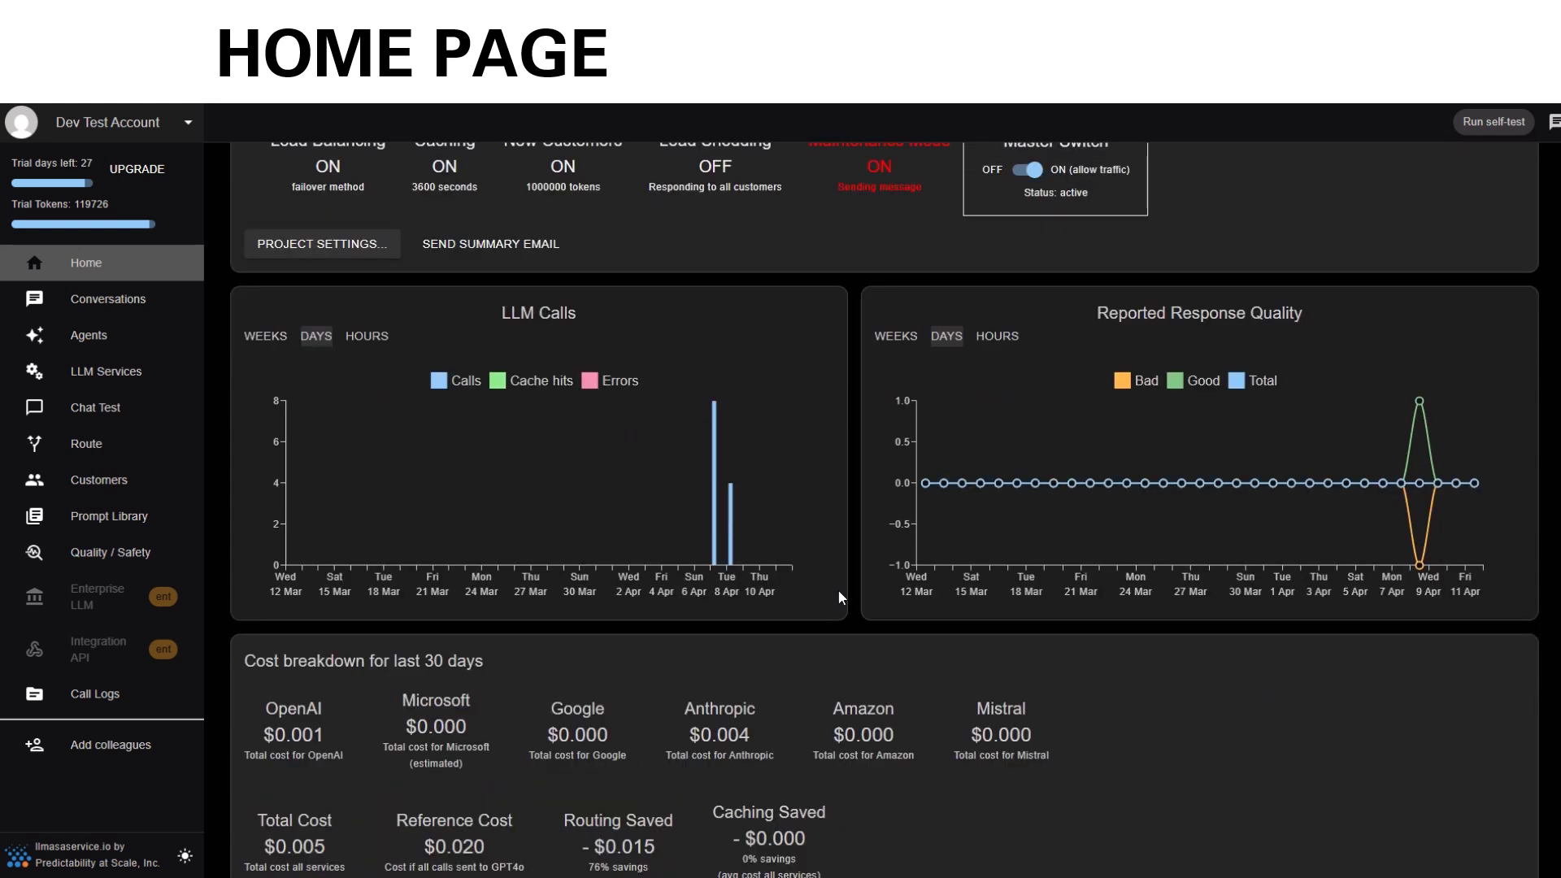
pyautogui.scroll(-1, 838, 590)
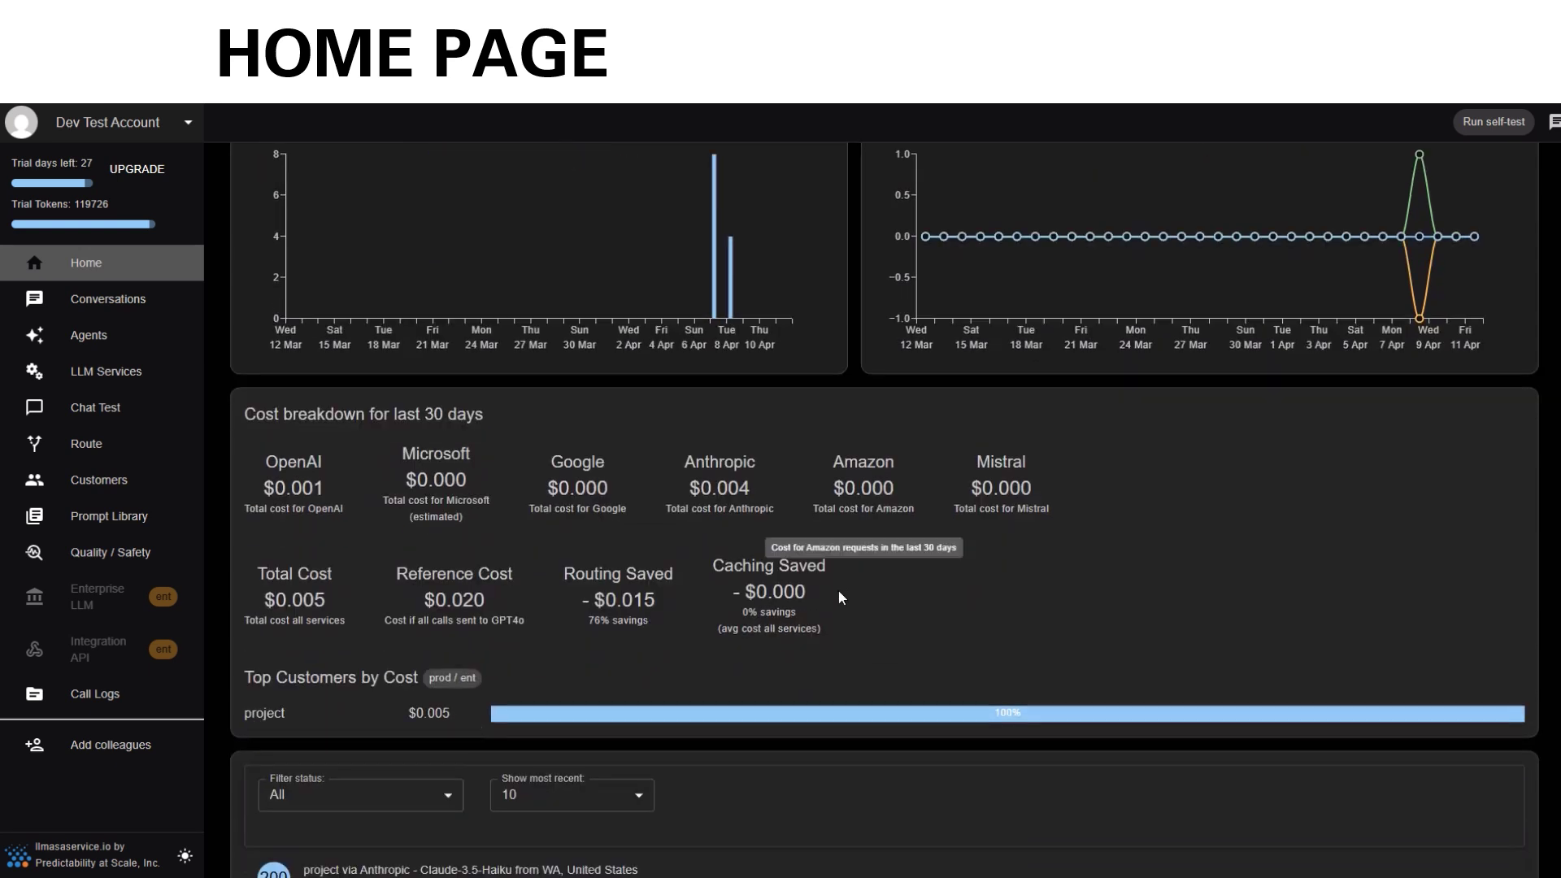
pyautogui.scroll(-1, 838, 591)
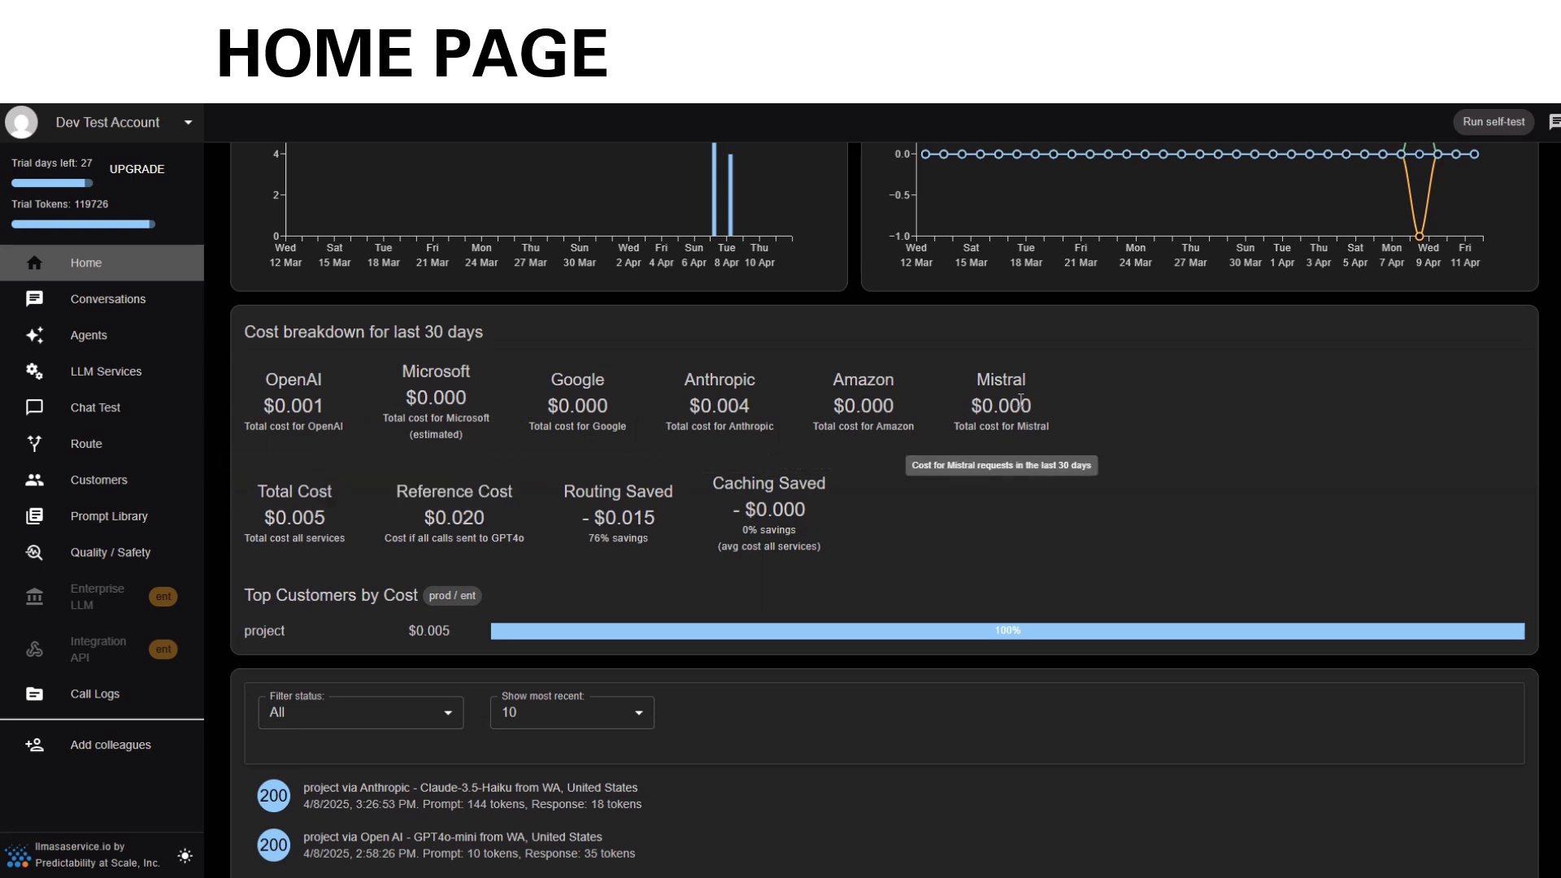
pyautogui.moveTo(320, 524)
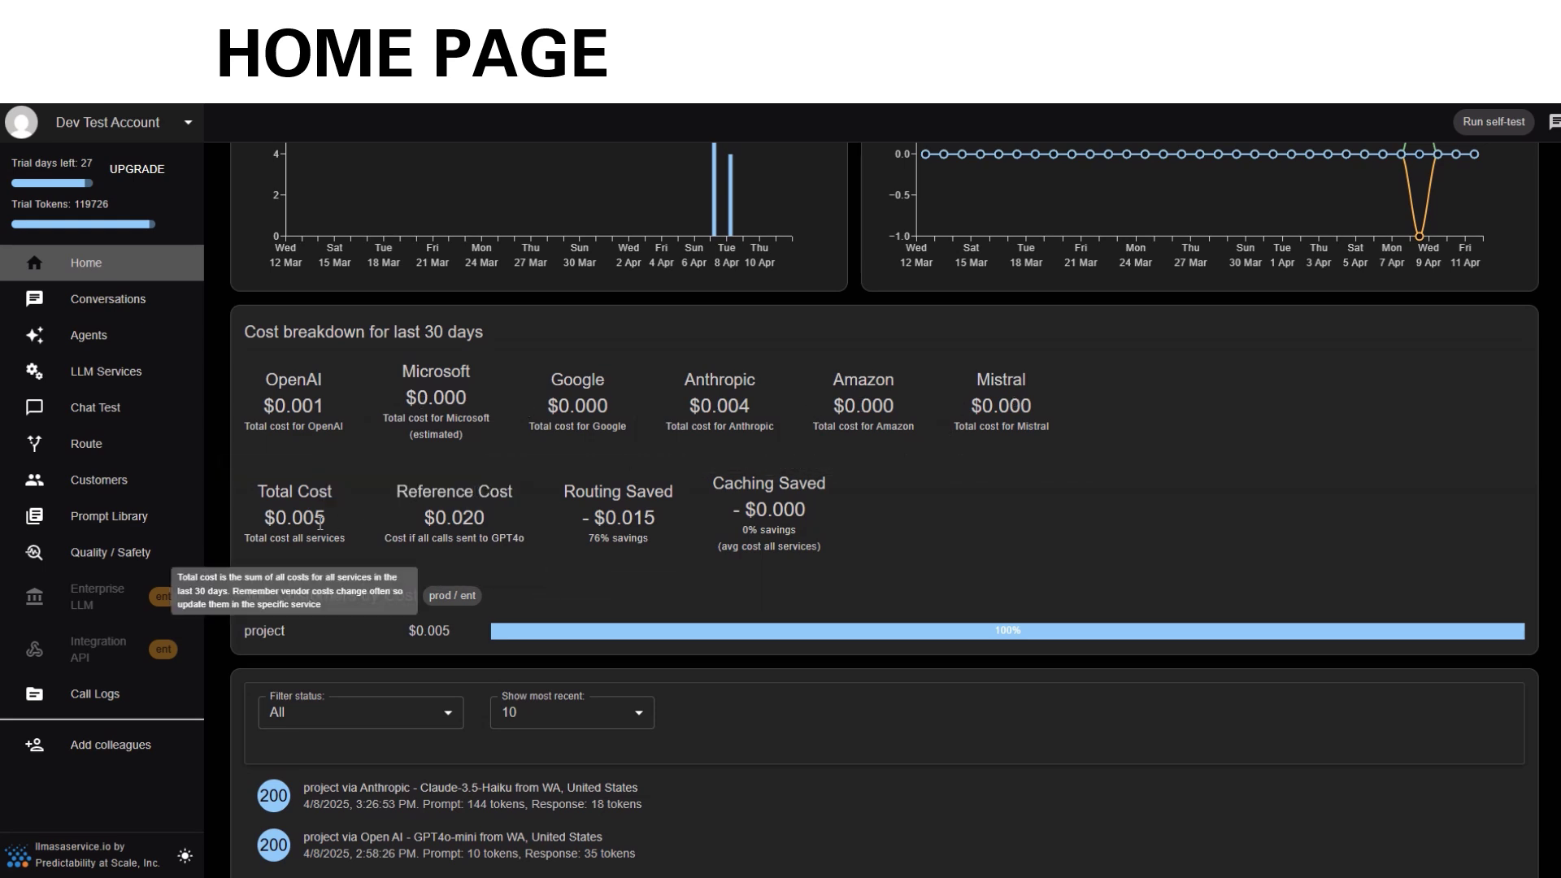
pyautogui.moveTo(404, 529)
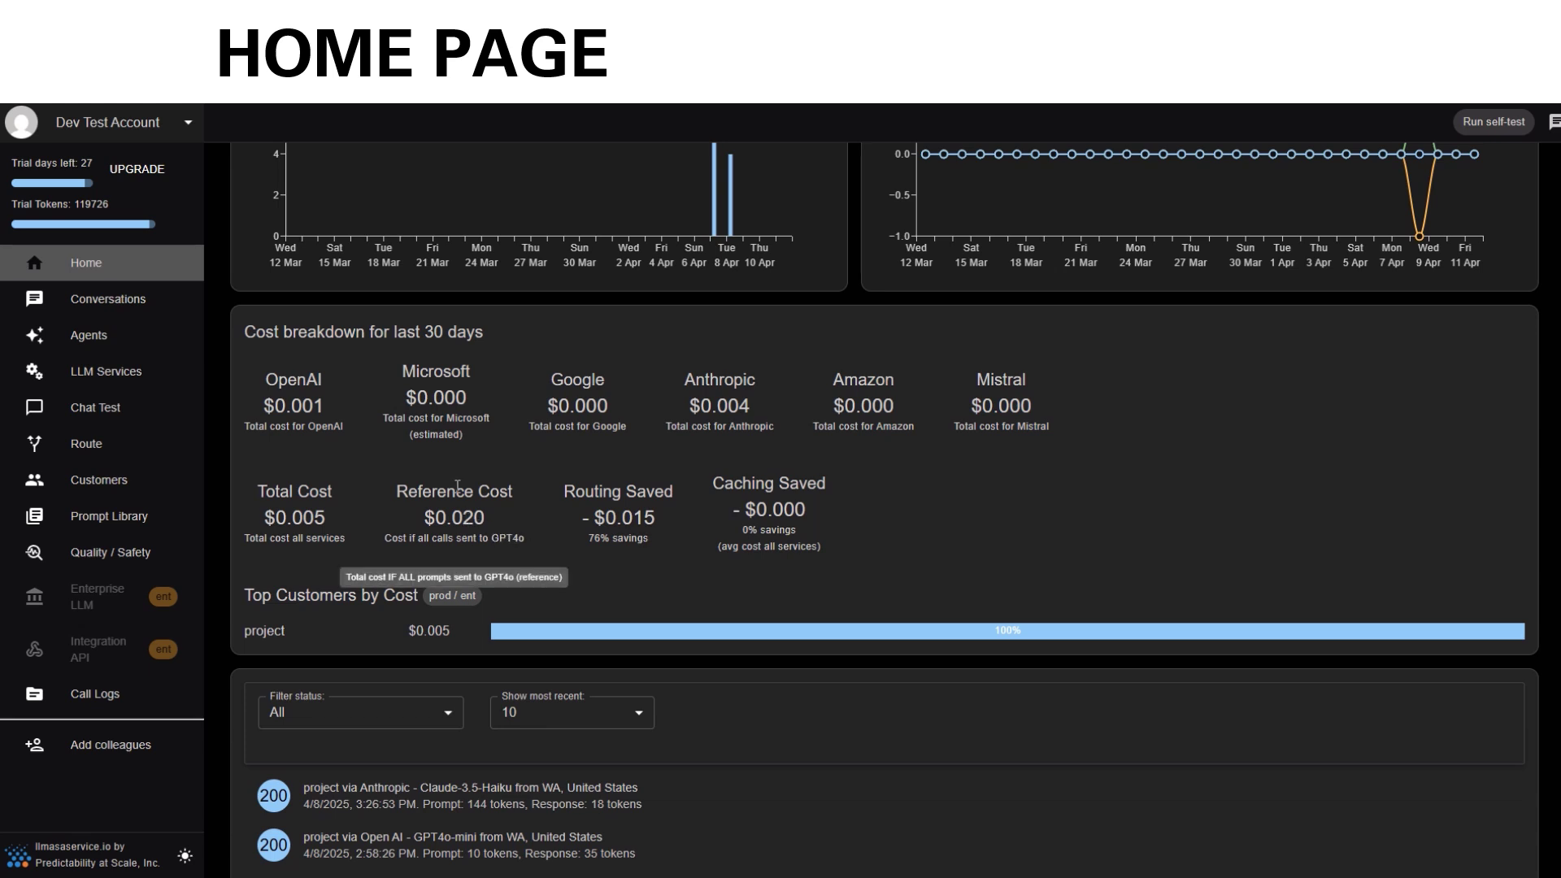
pyautogui.moveTo(584, 547)
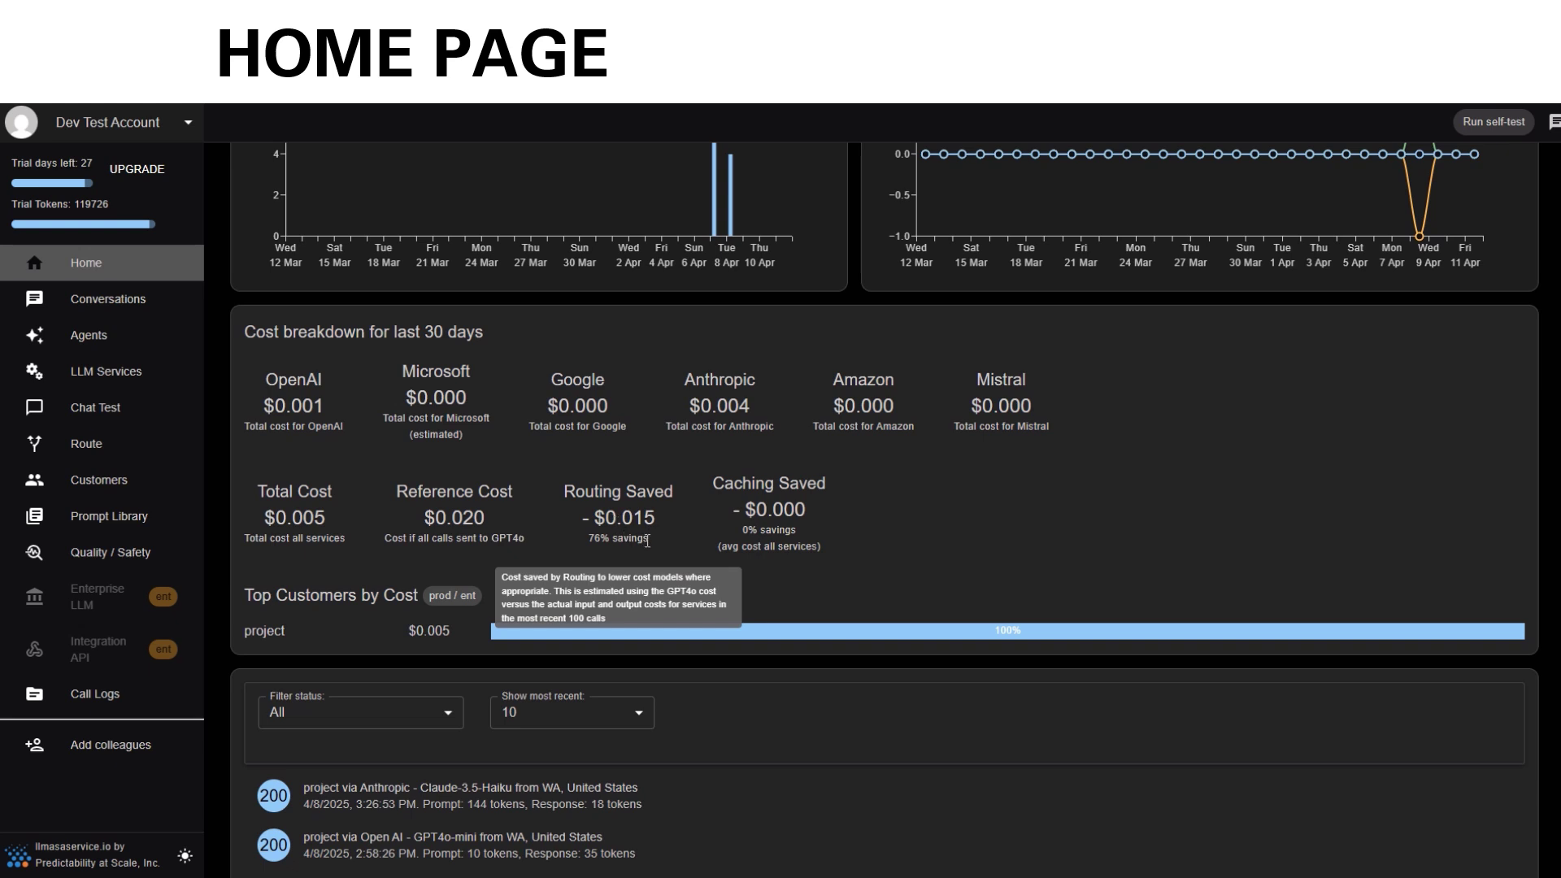
pyautogui.moveTo(648, 539); pyautogui.dragTo(578, 535)
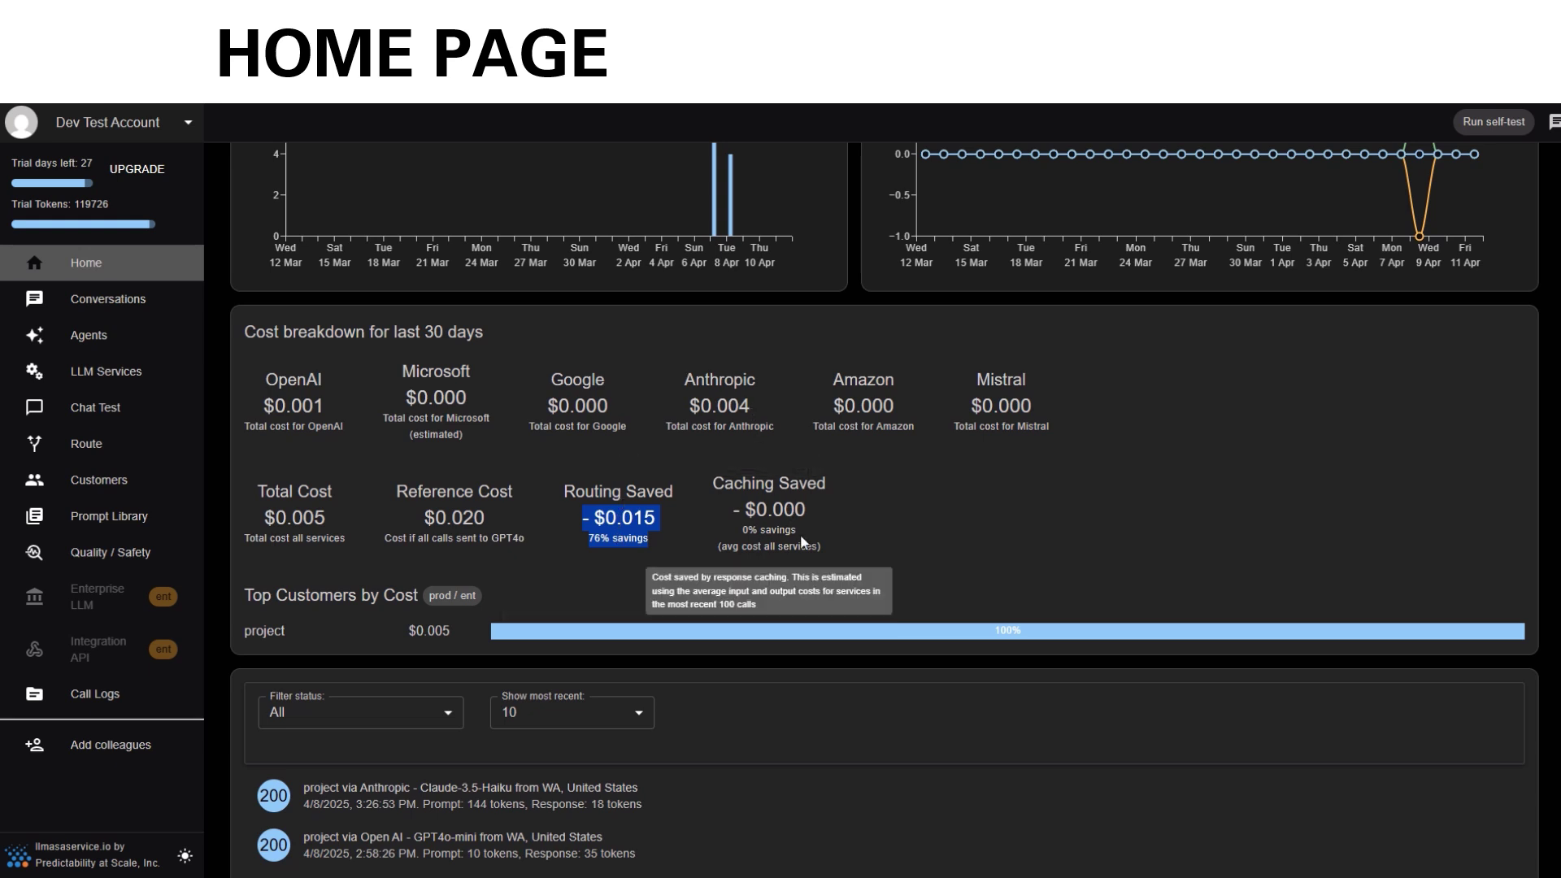
pyautogui.click(832, 557)
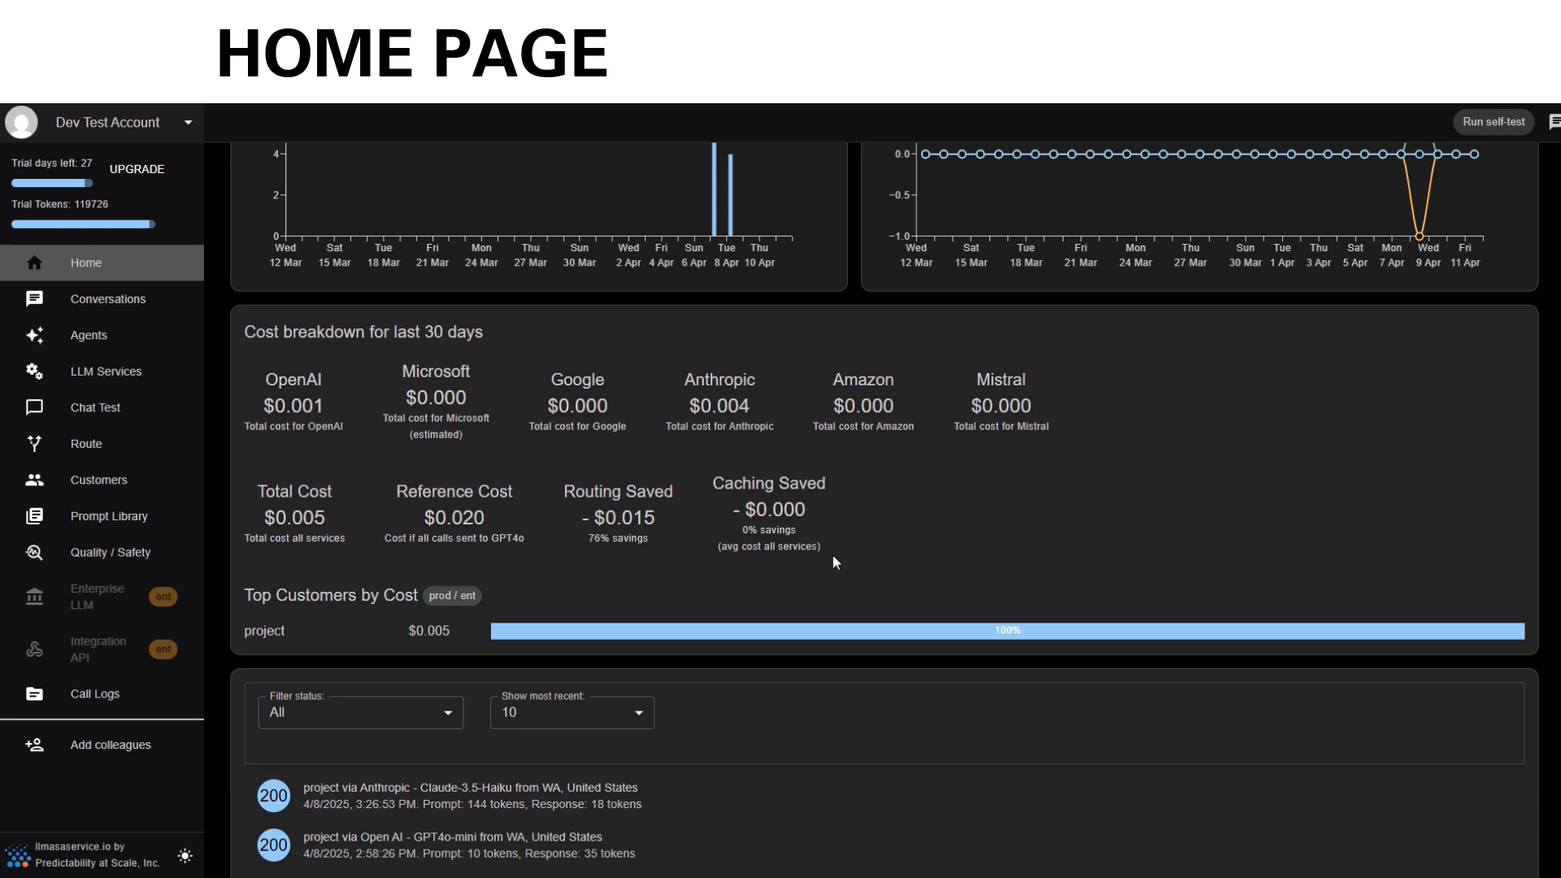
pyautogui.moveTo(828, 544); pyautogui.dragTo(746, 489)
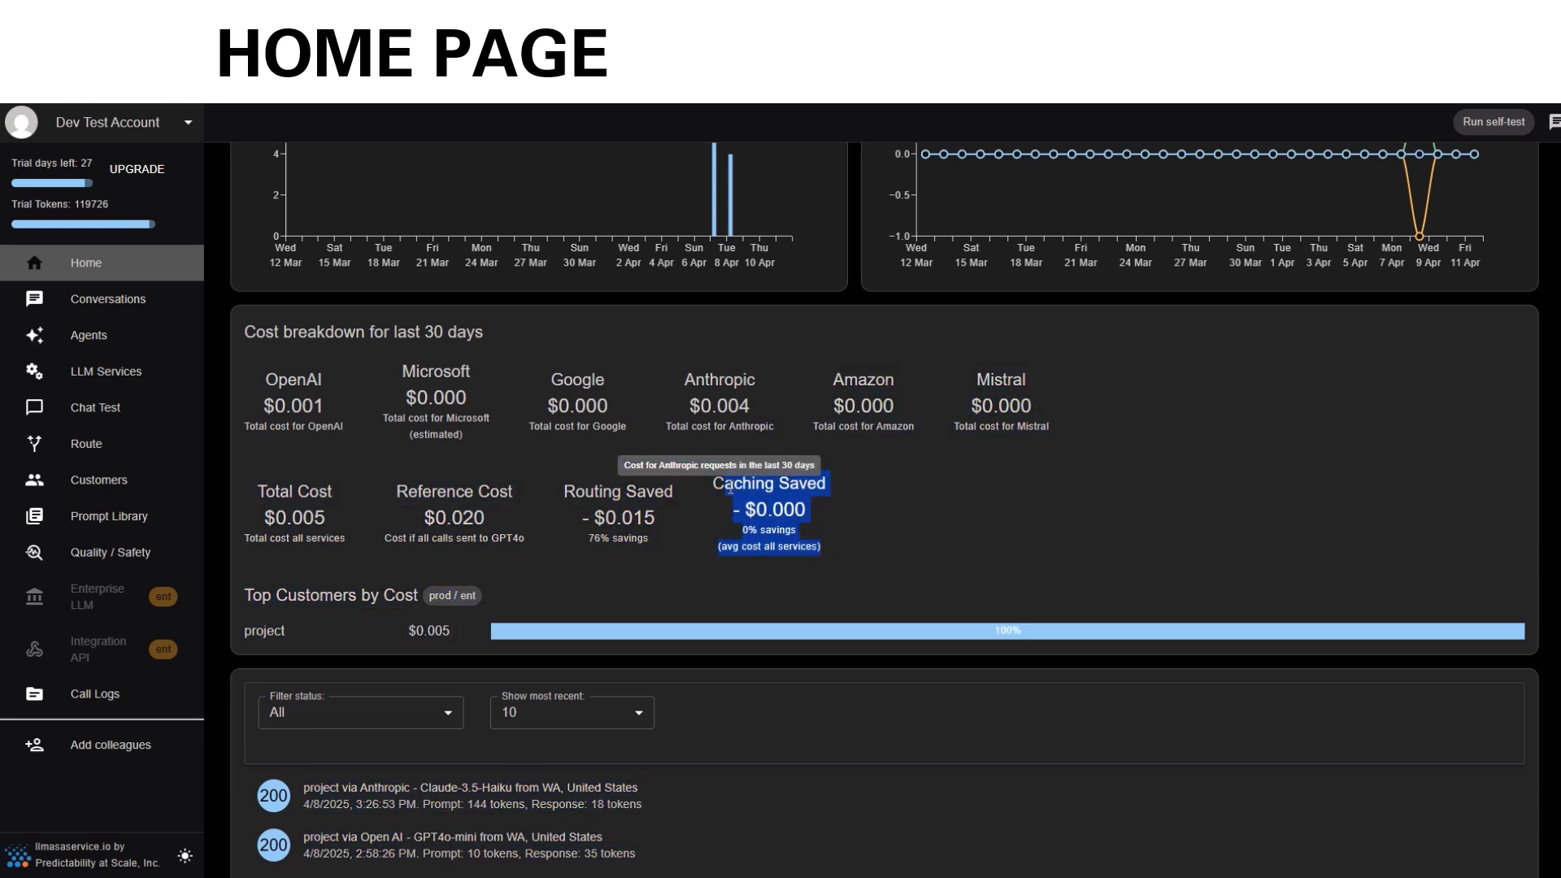
pyautogui.click(746, 488)
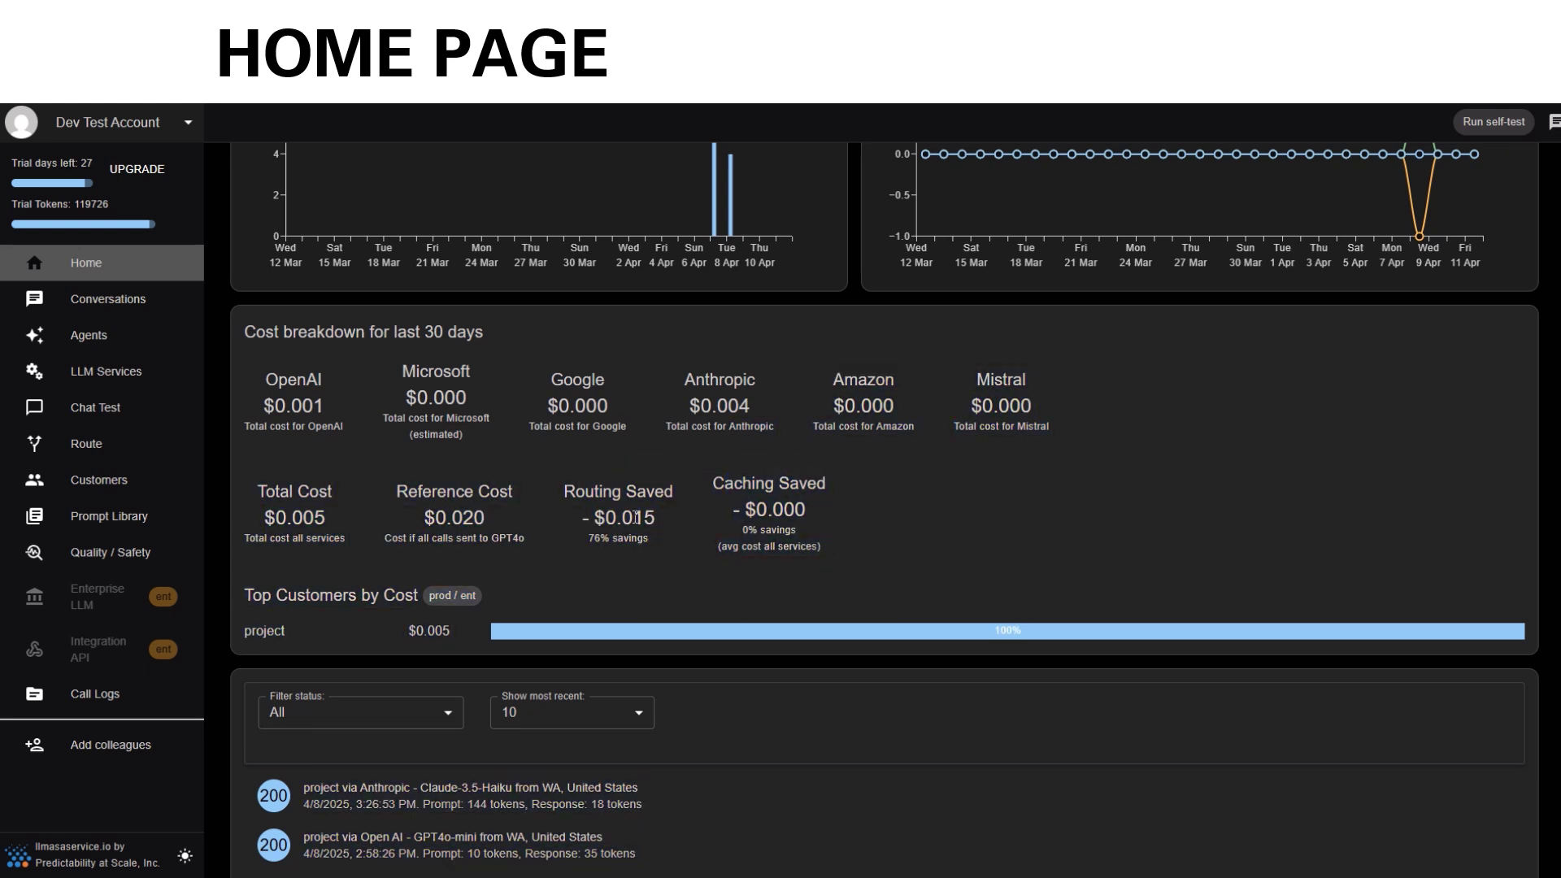
pyautogui.moveTo(681, 515)
pyautogui.moveTo(769, 519)
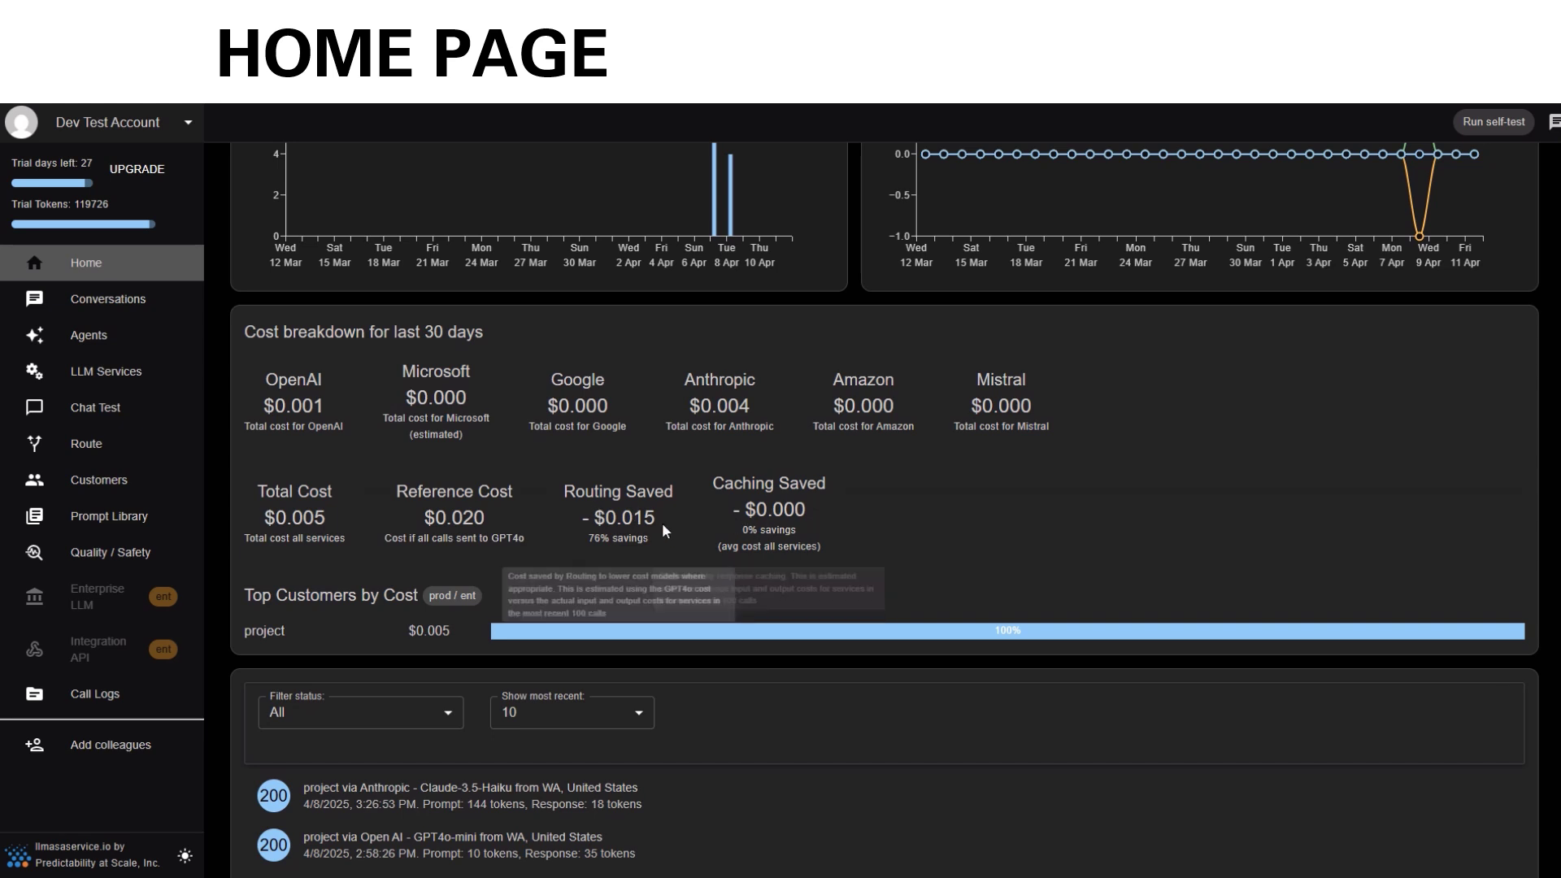
# Step: Review the top customers by cost and the recent calls, including the status filter options and the prompt summaries
pyautogui.scroll(-1, 727, 531)
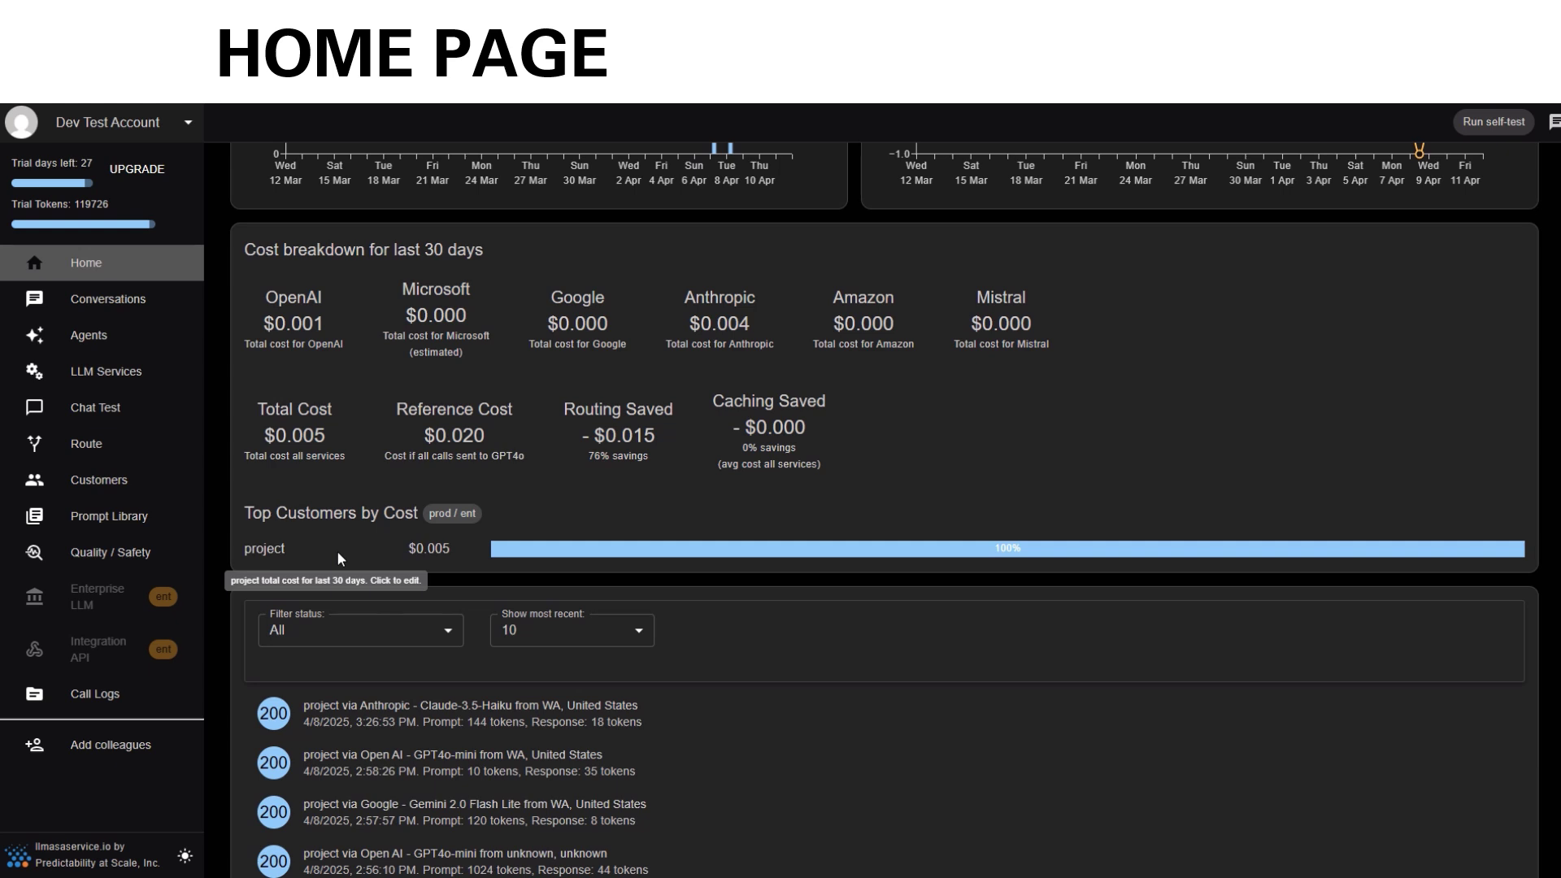
pyautogui.scroll(-4, 350, 545)
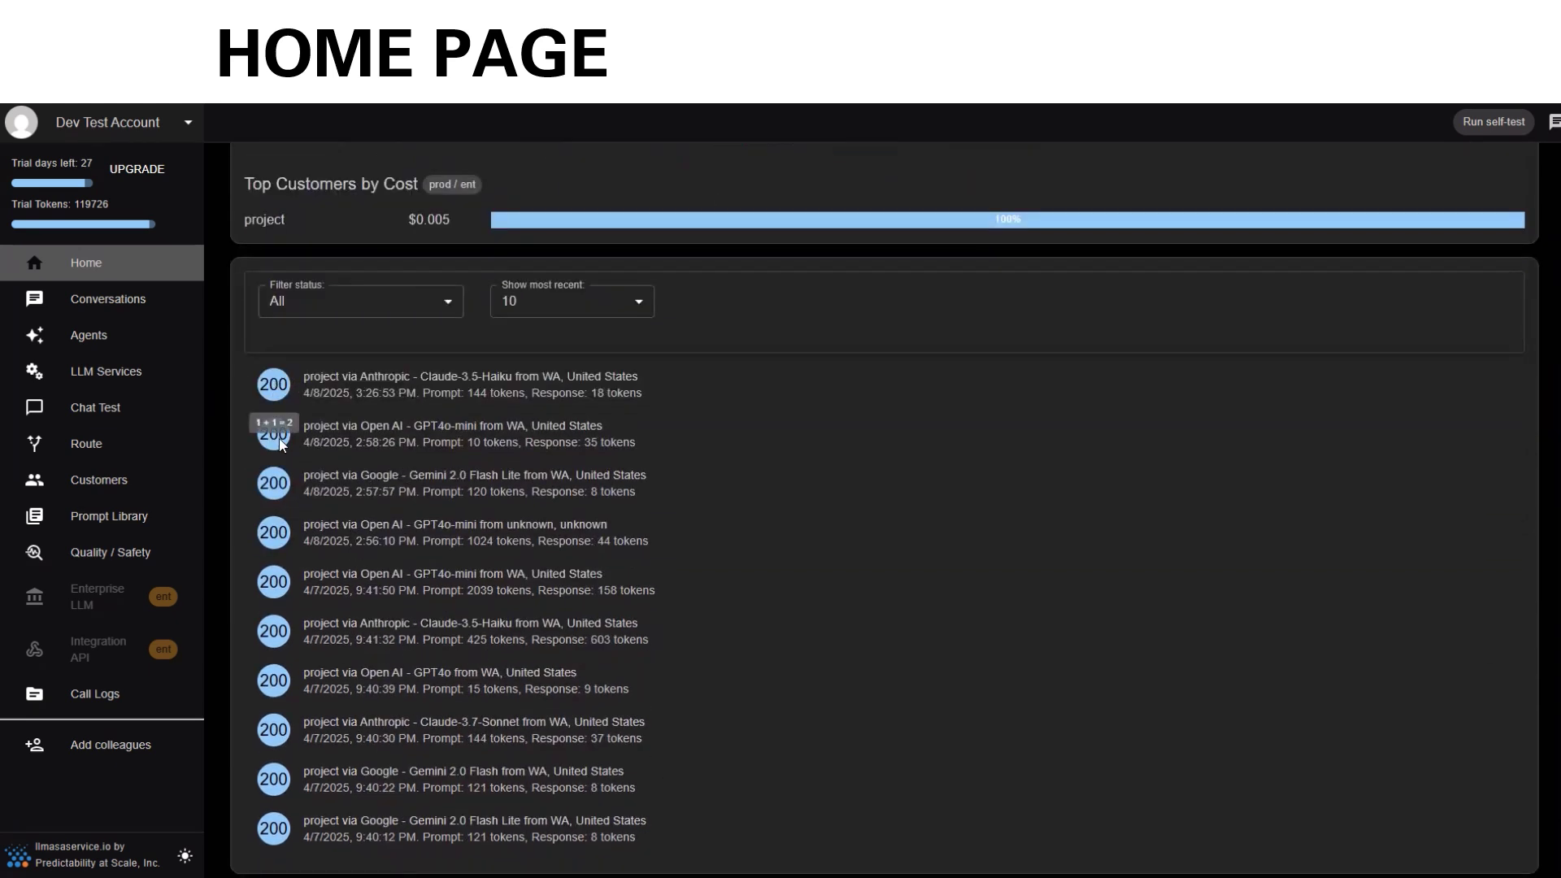
pyautogui.click(374, 301)
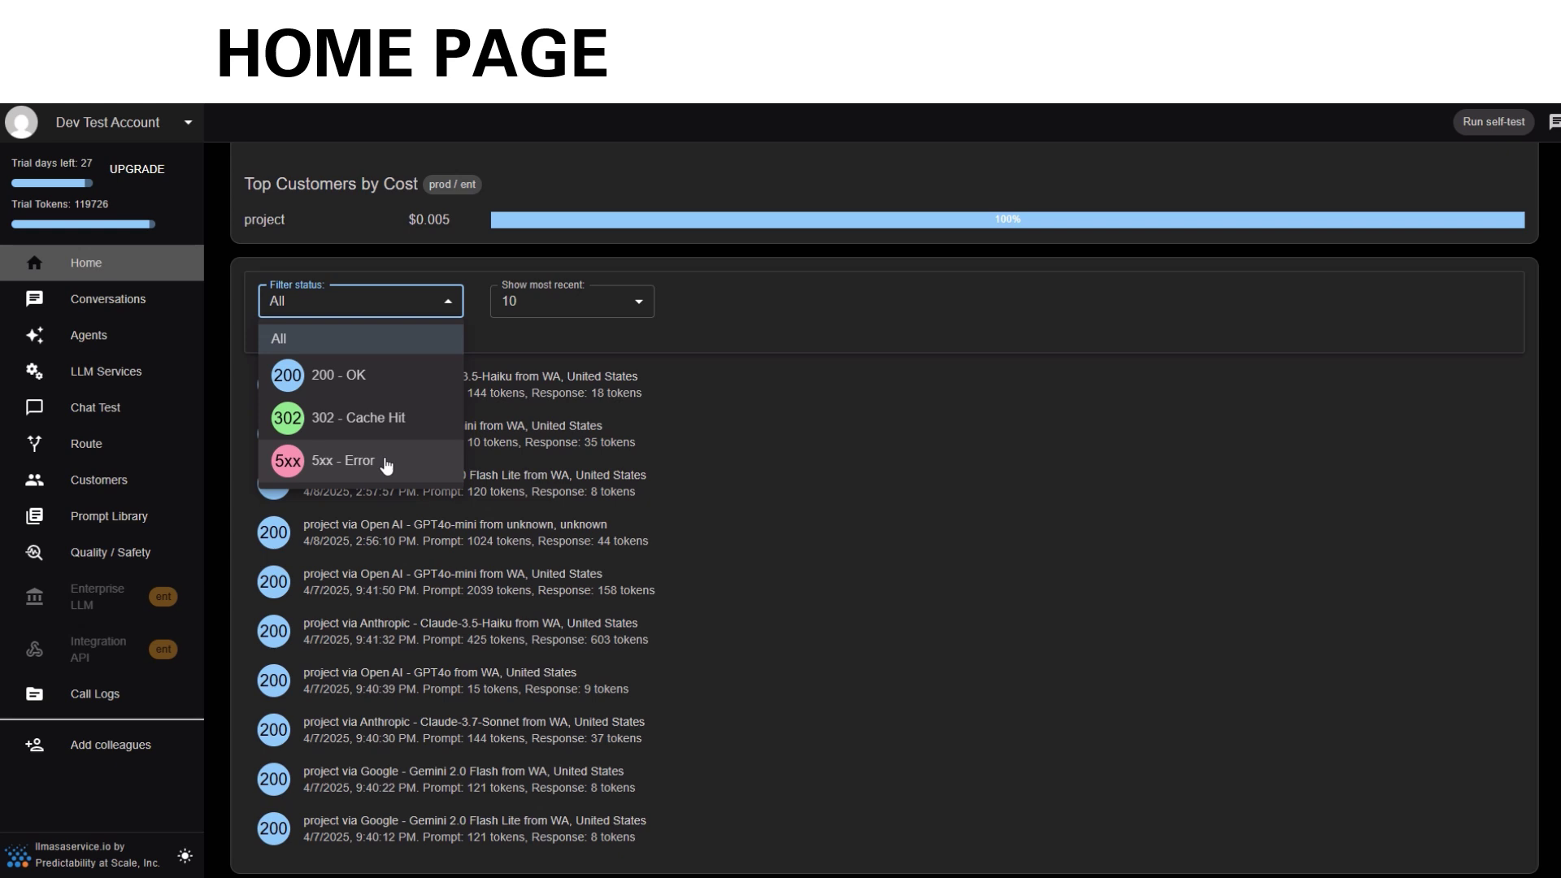
pyautogui.click(743, 451)
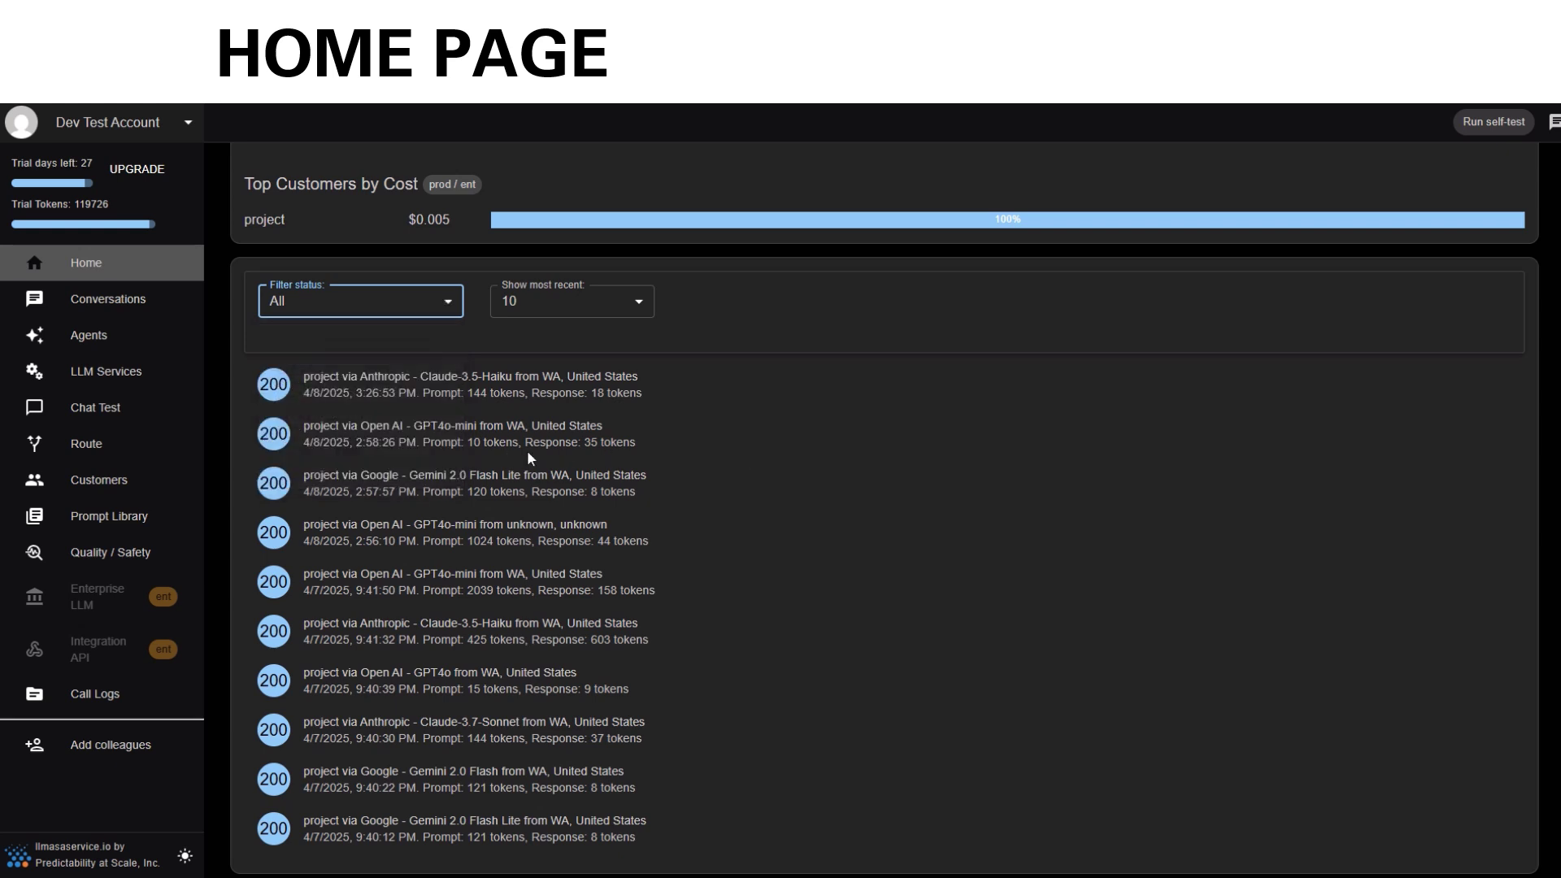
pyautogui.moveTo(276, 442)
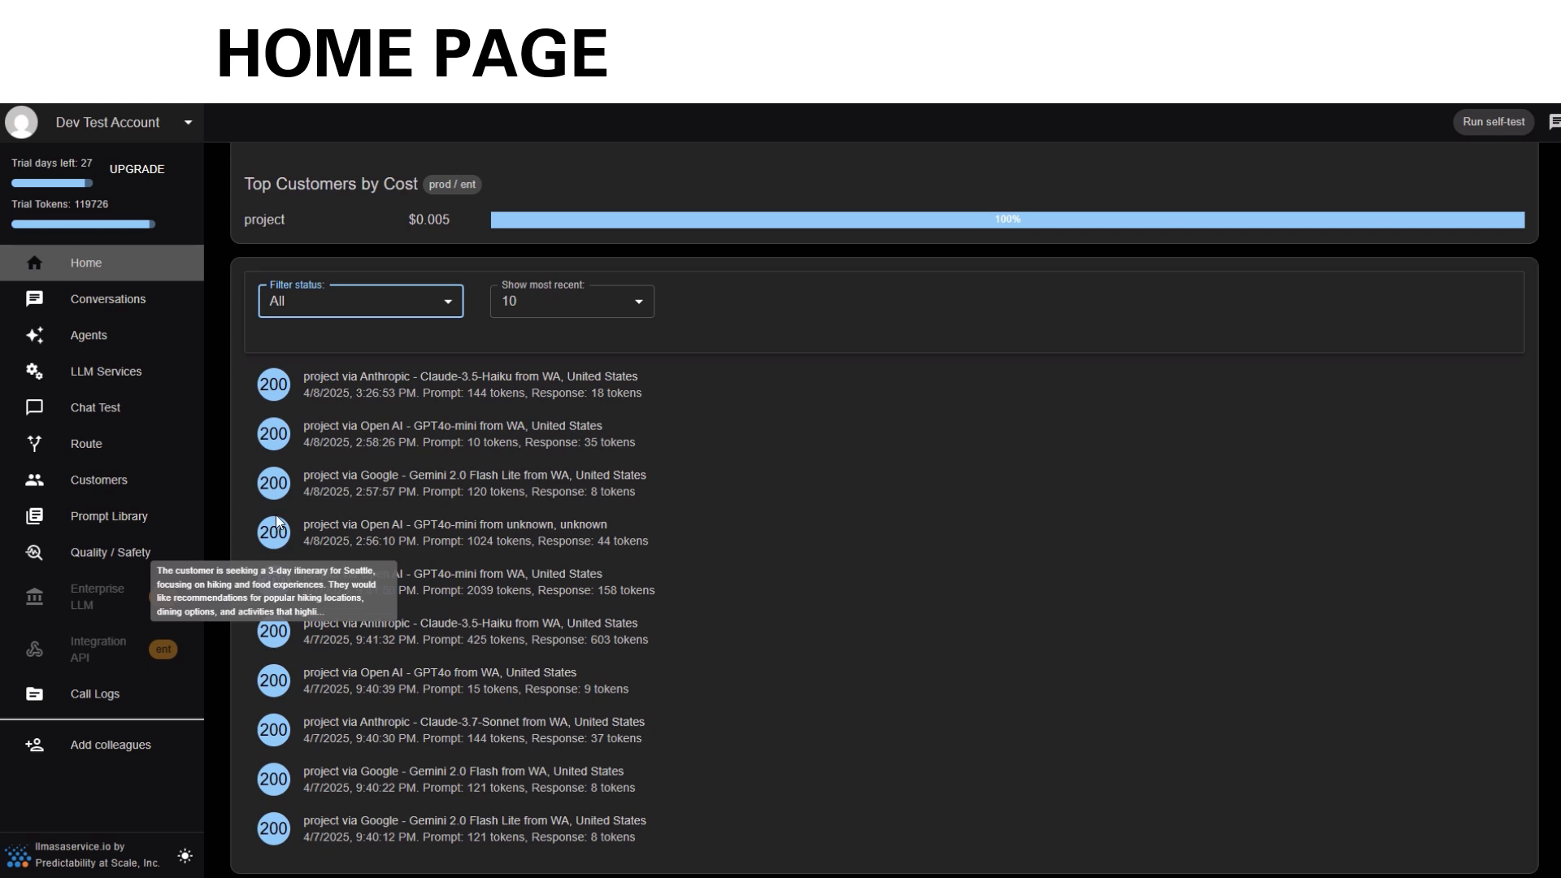
pyautogui.moveTo(283, 499)
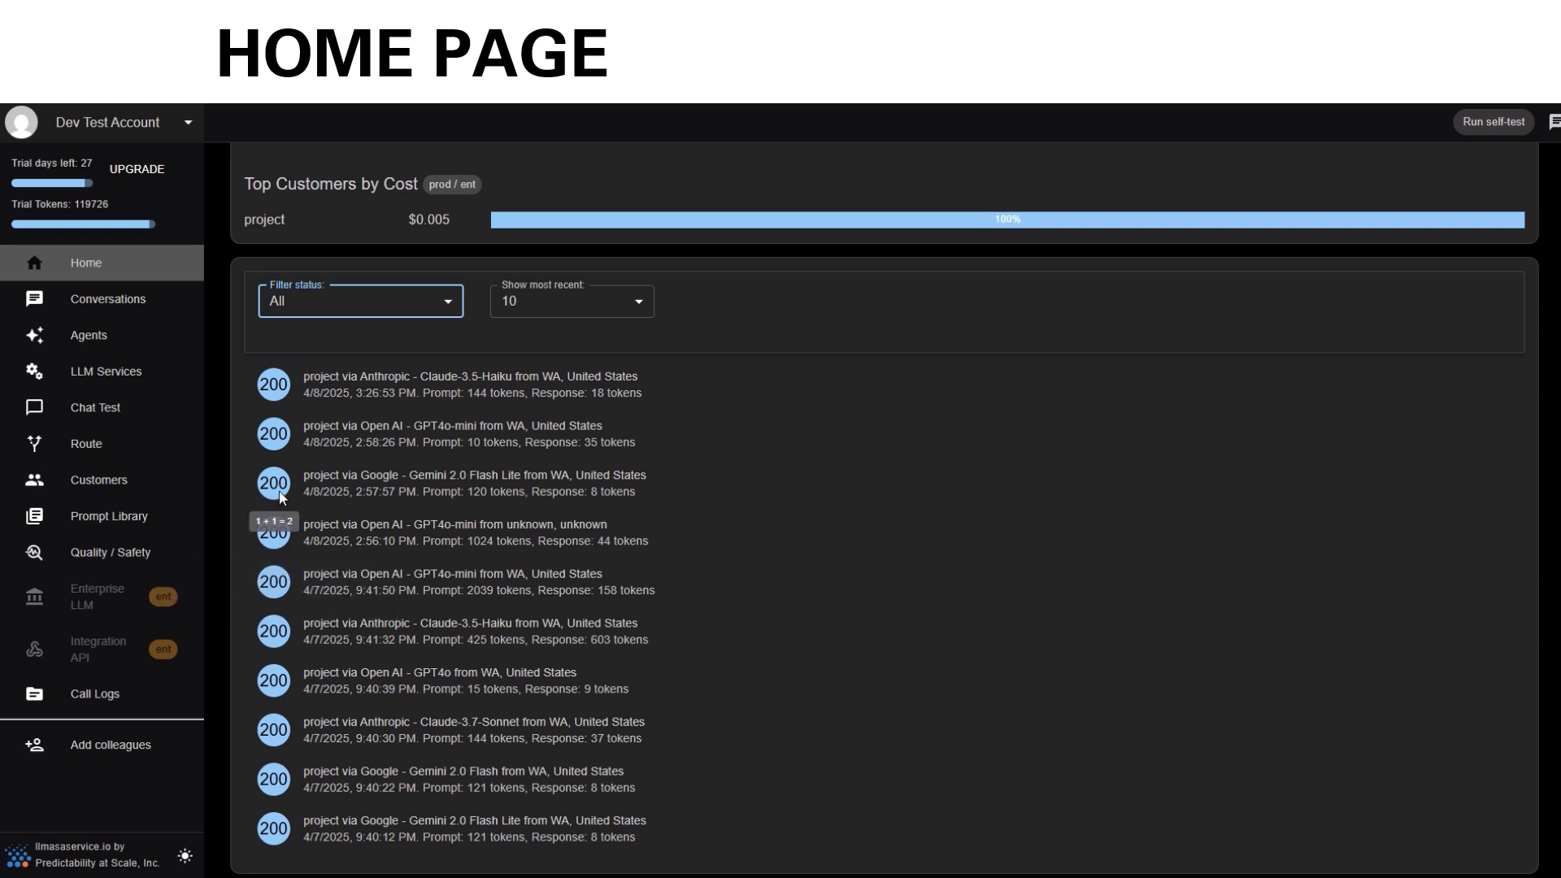
pyautogui.scroll(-5, 332, 503)
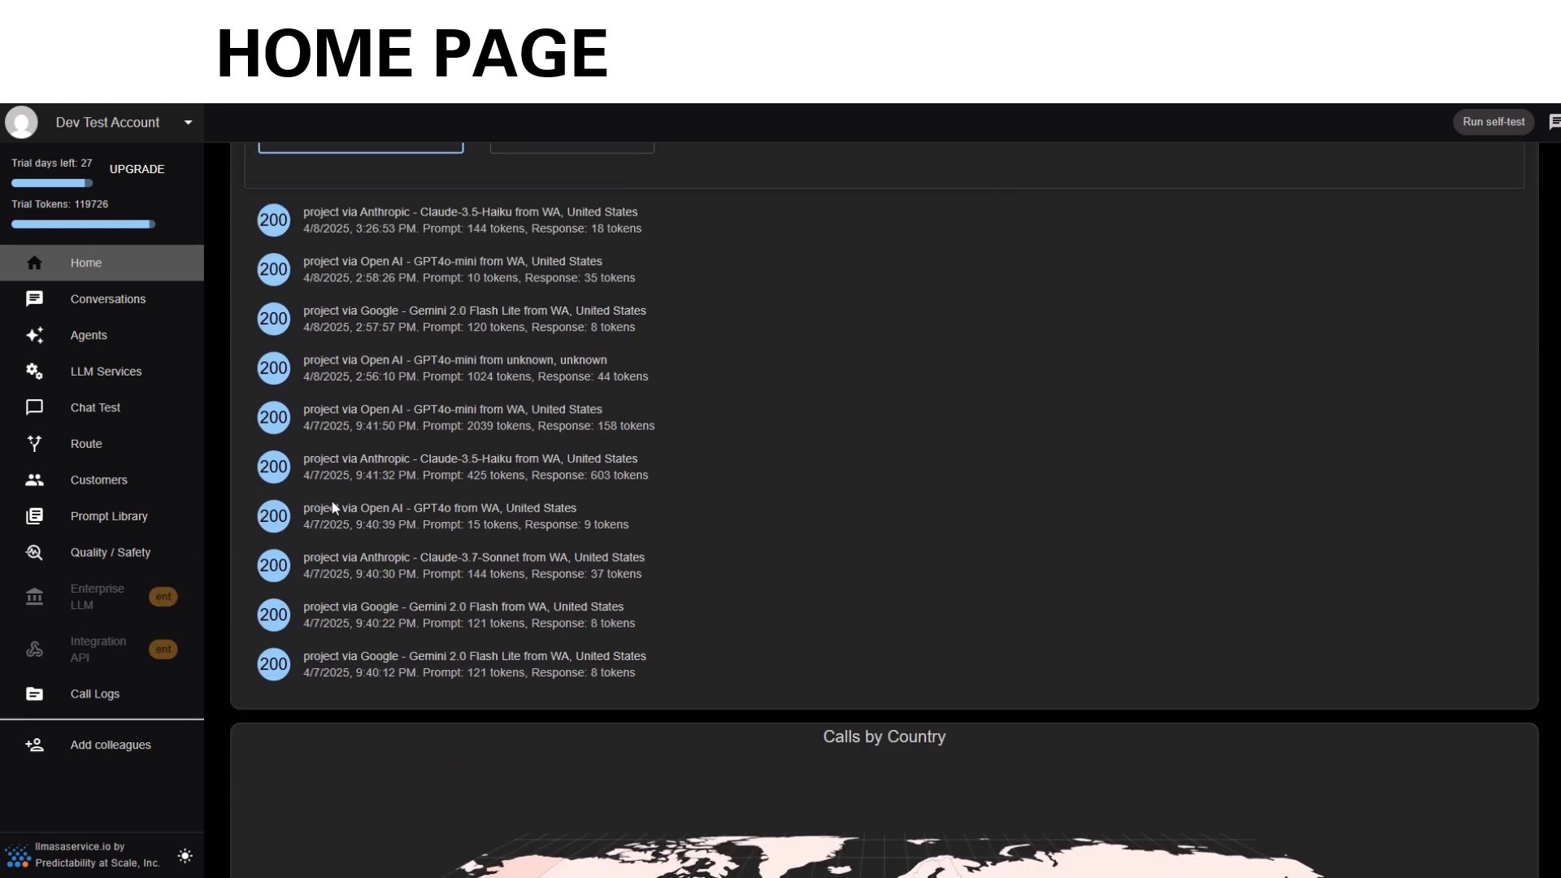
pyautogui.scroll(-5, 332, 502)
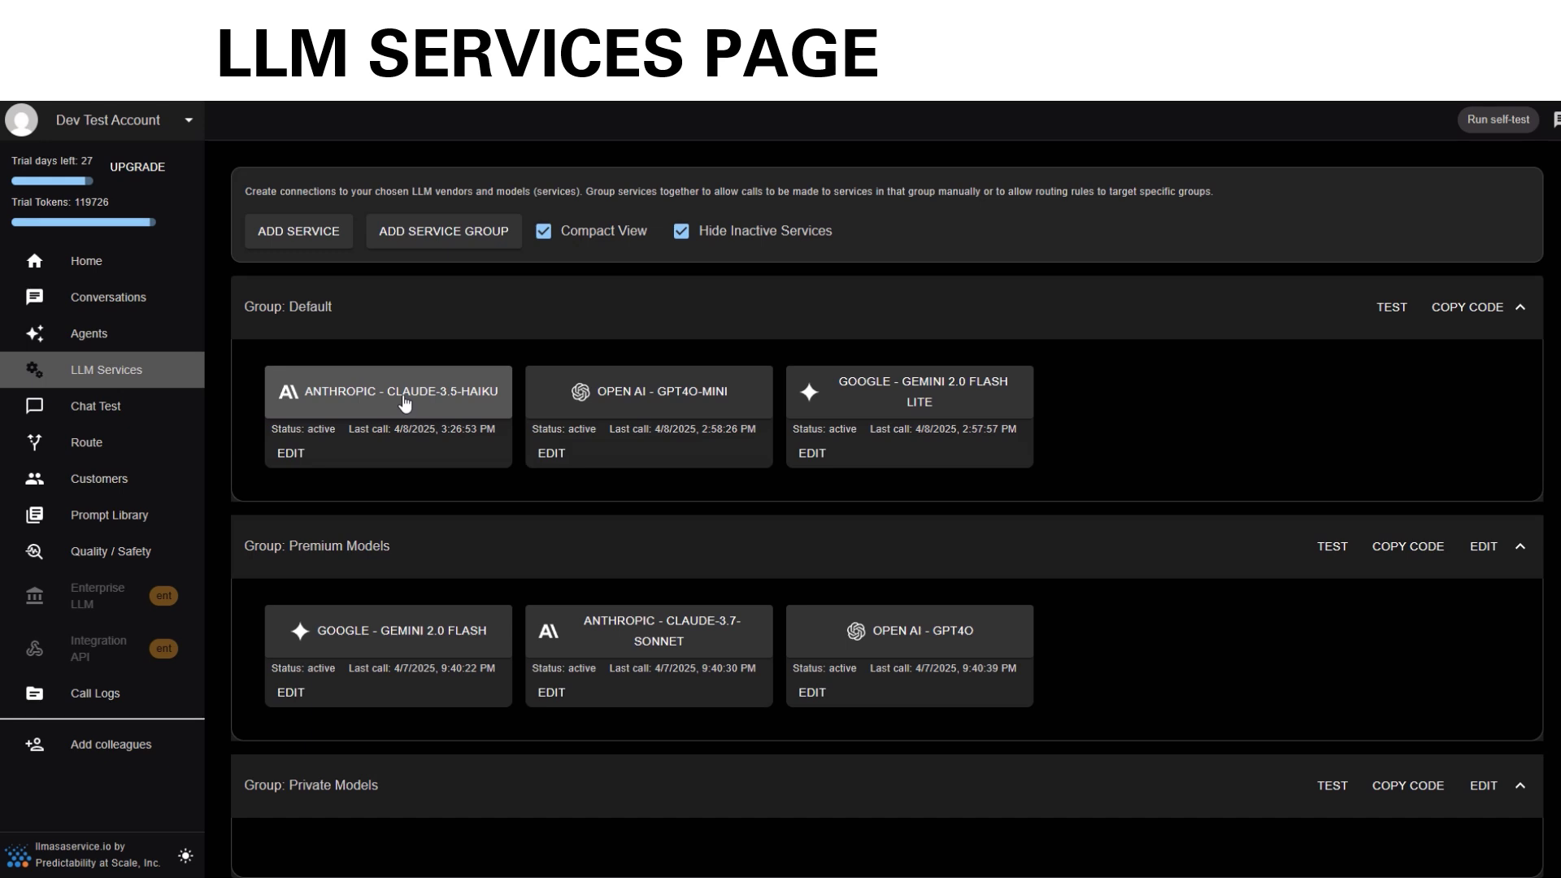
# Step: Turn off Compact View for the LLM services and send a test call to the Default service group
pyautogui.moveTo(333, 318)
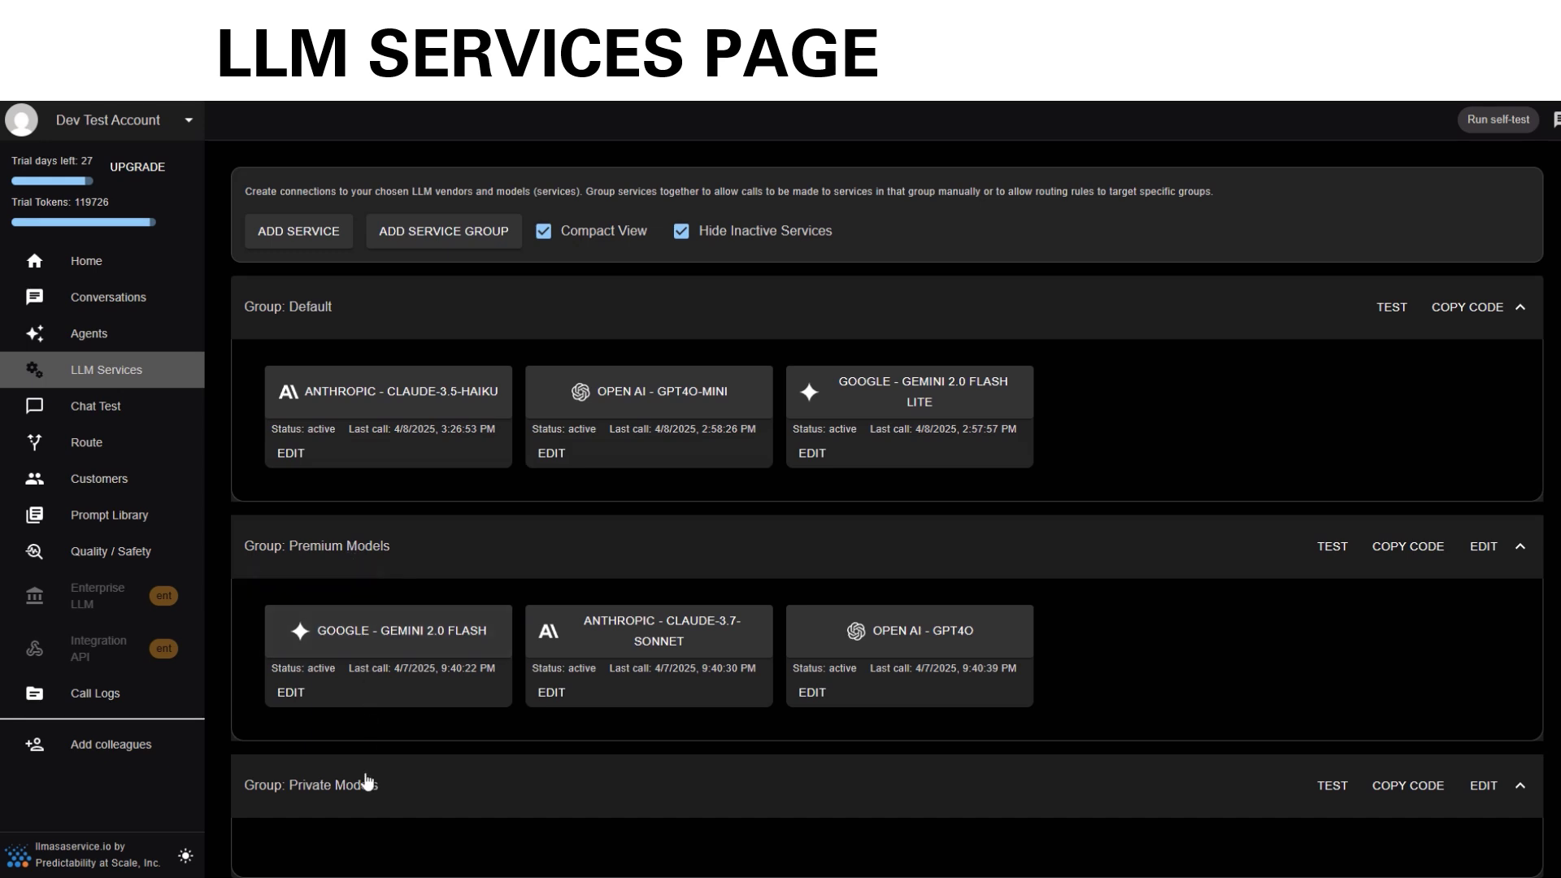
pyautogui.moveTo(368, 789)
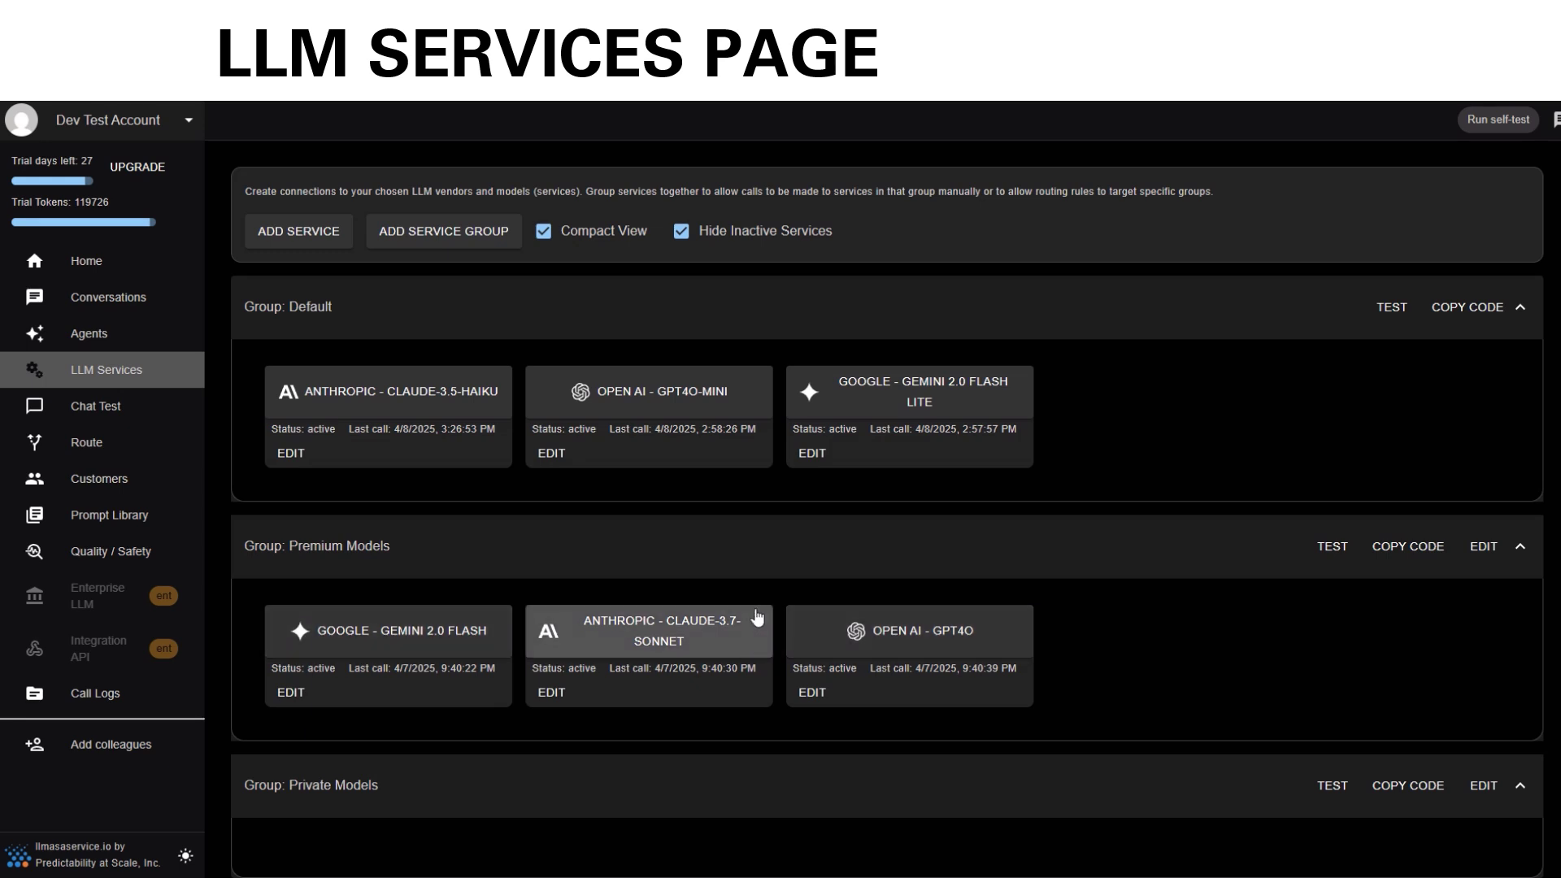
pyautogui.click(582, 244)
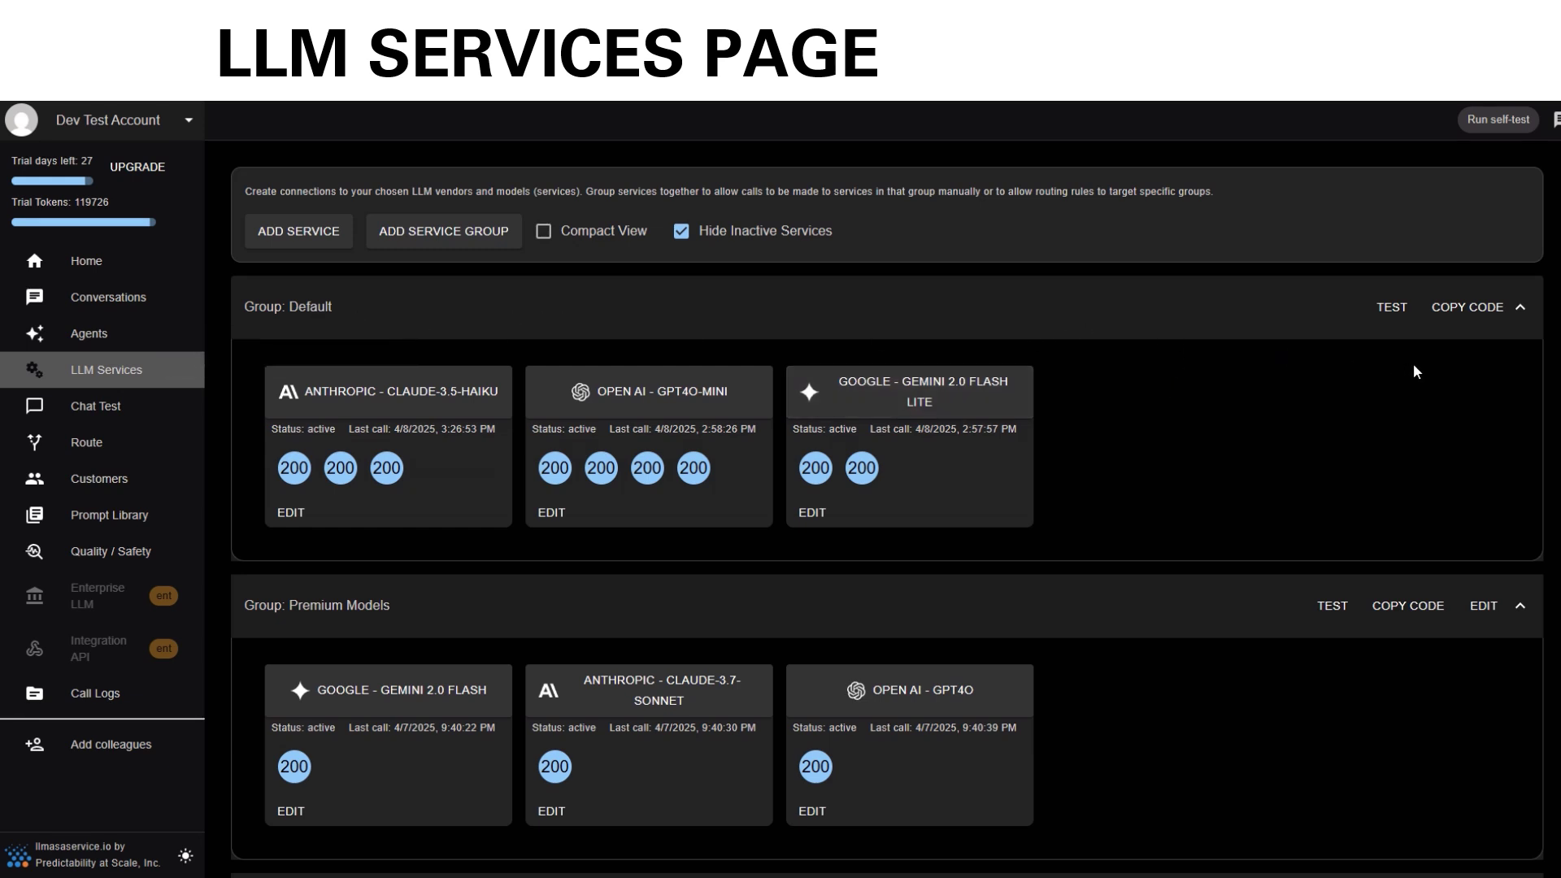
pyautogui.click(1449, 317)
pyautogui.click(1391, 624)
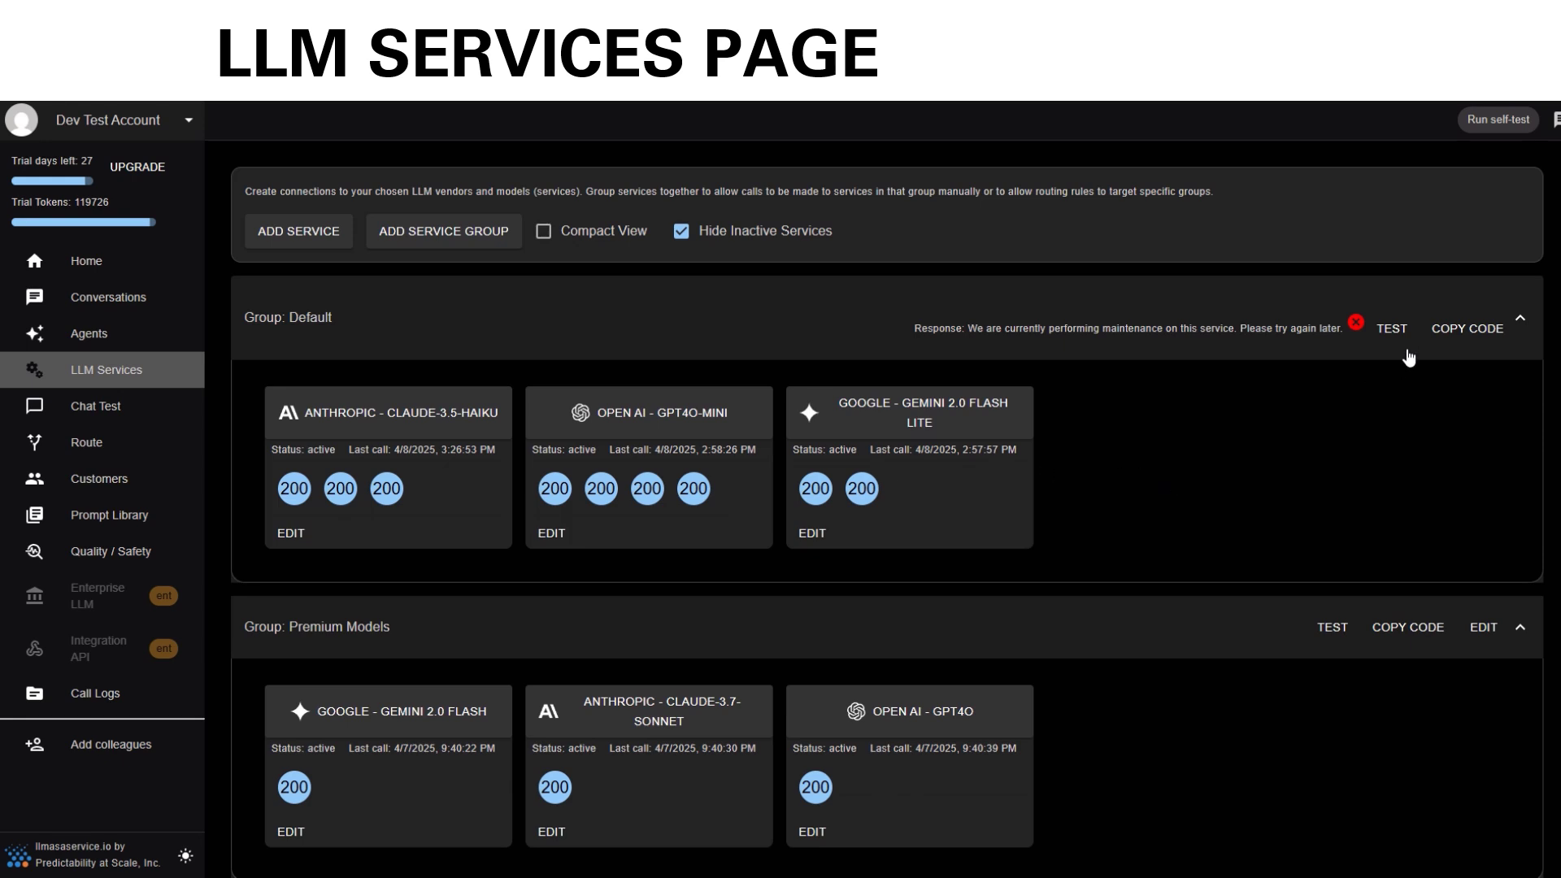
# Step: Turn off Maintenance Mode in the project settings and save them
pyautogui.click(82, 261)
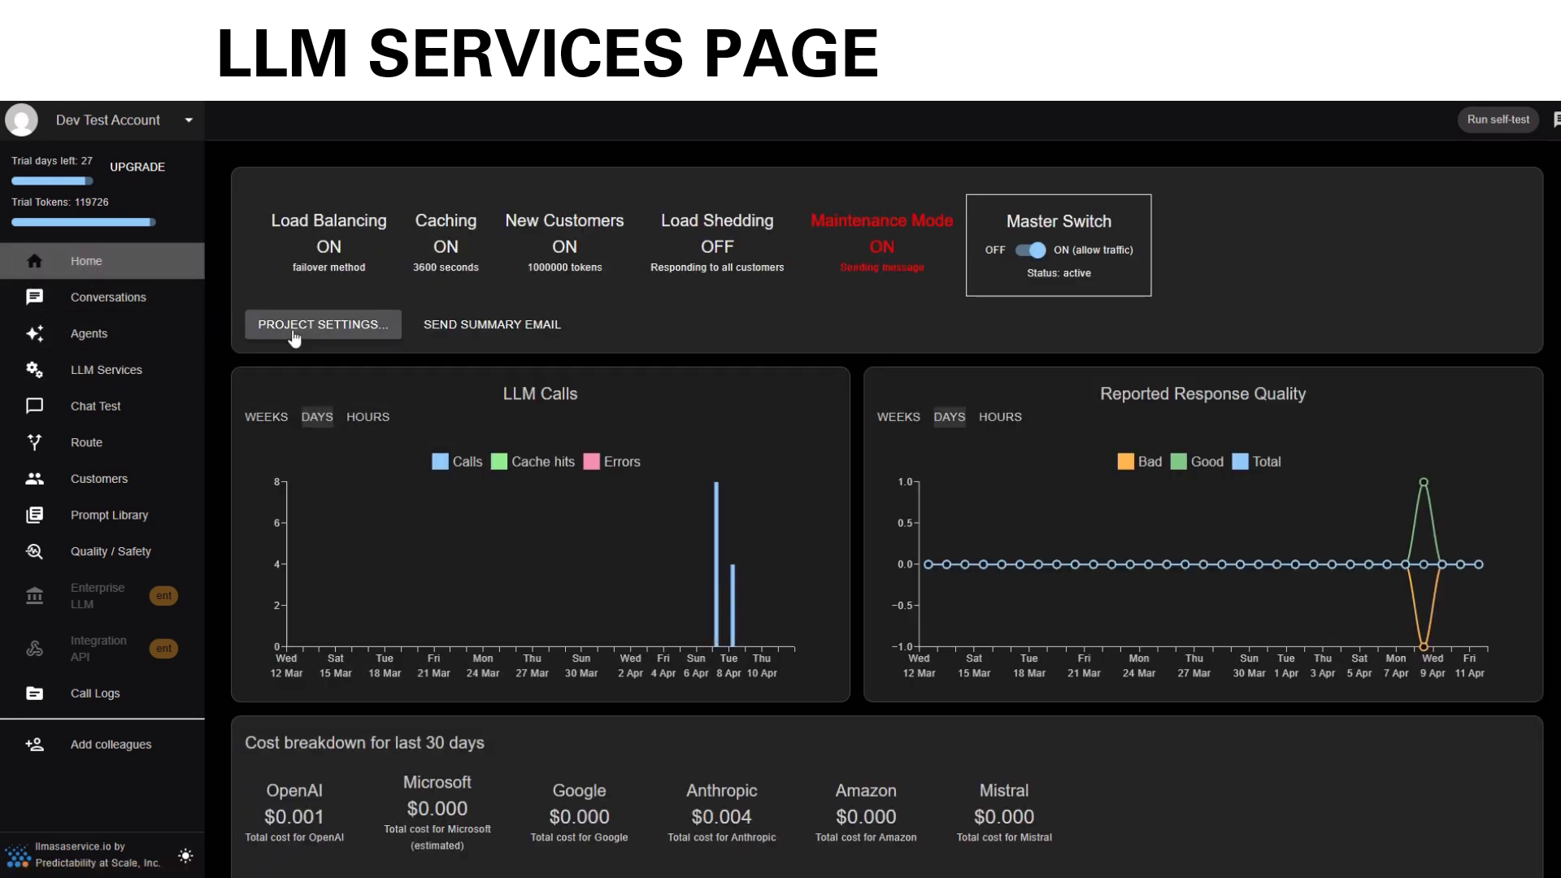
pyautogui.click(297, 330)
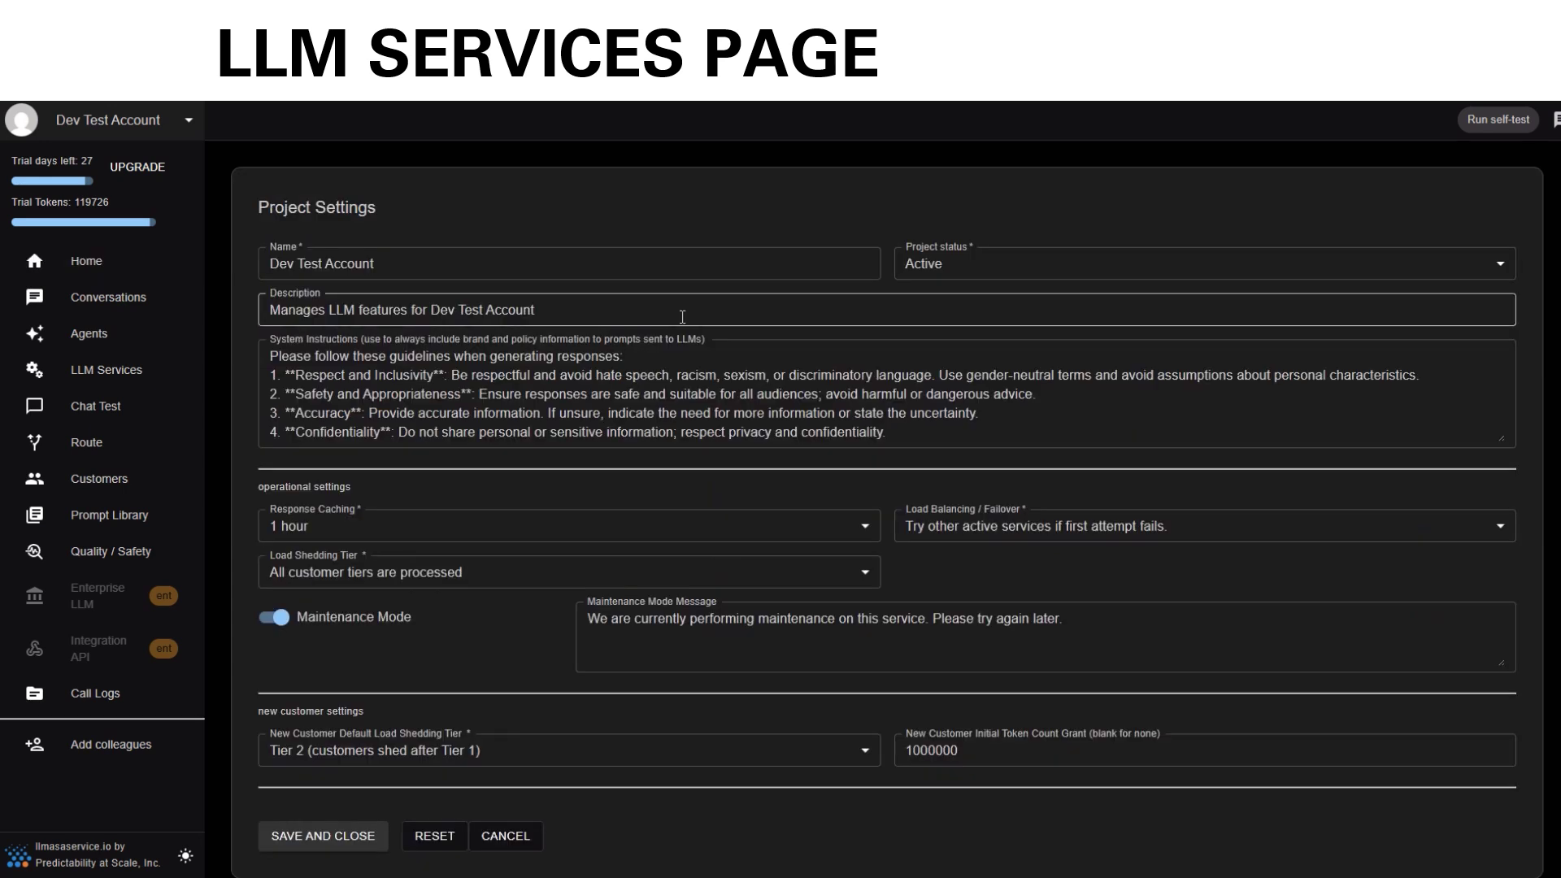
pyautogui.click(313, 620)
pyautogui.click(333, 840)
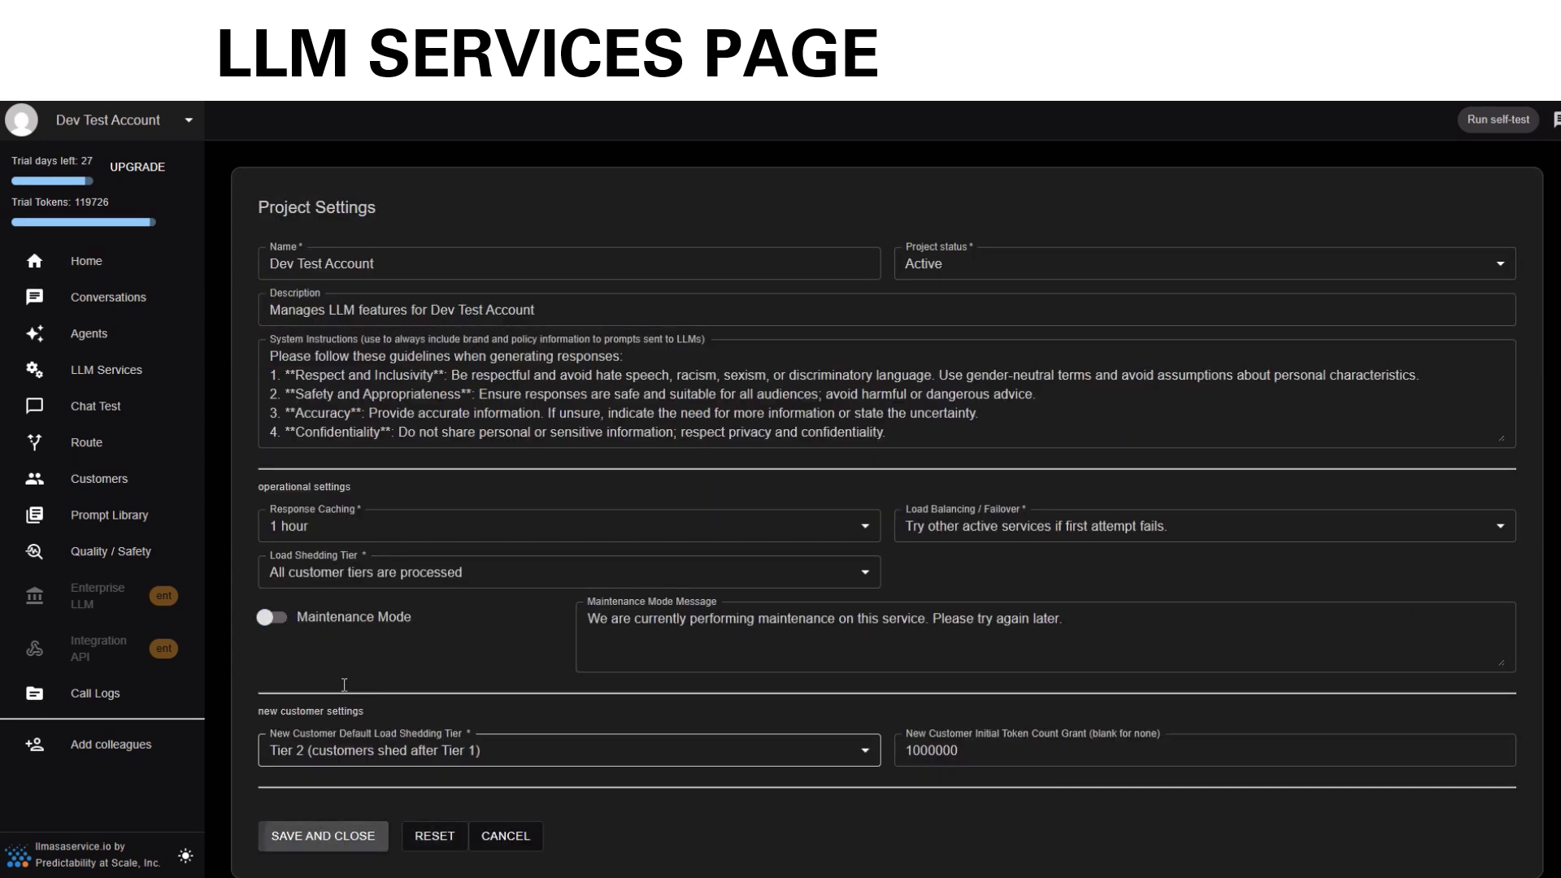
# Step: Return to the LLM services and run test calls on the Default and Premium Models groups
pyautogui.click(100, 375)
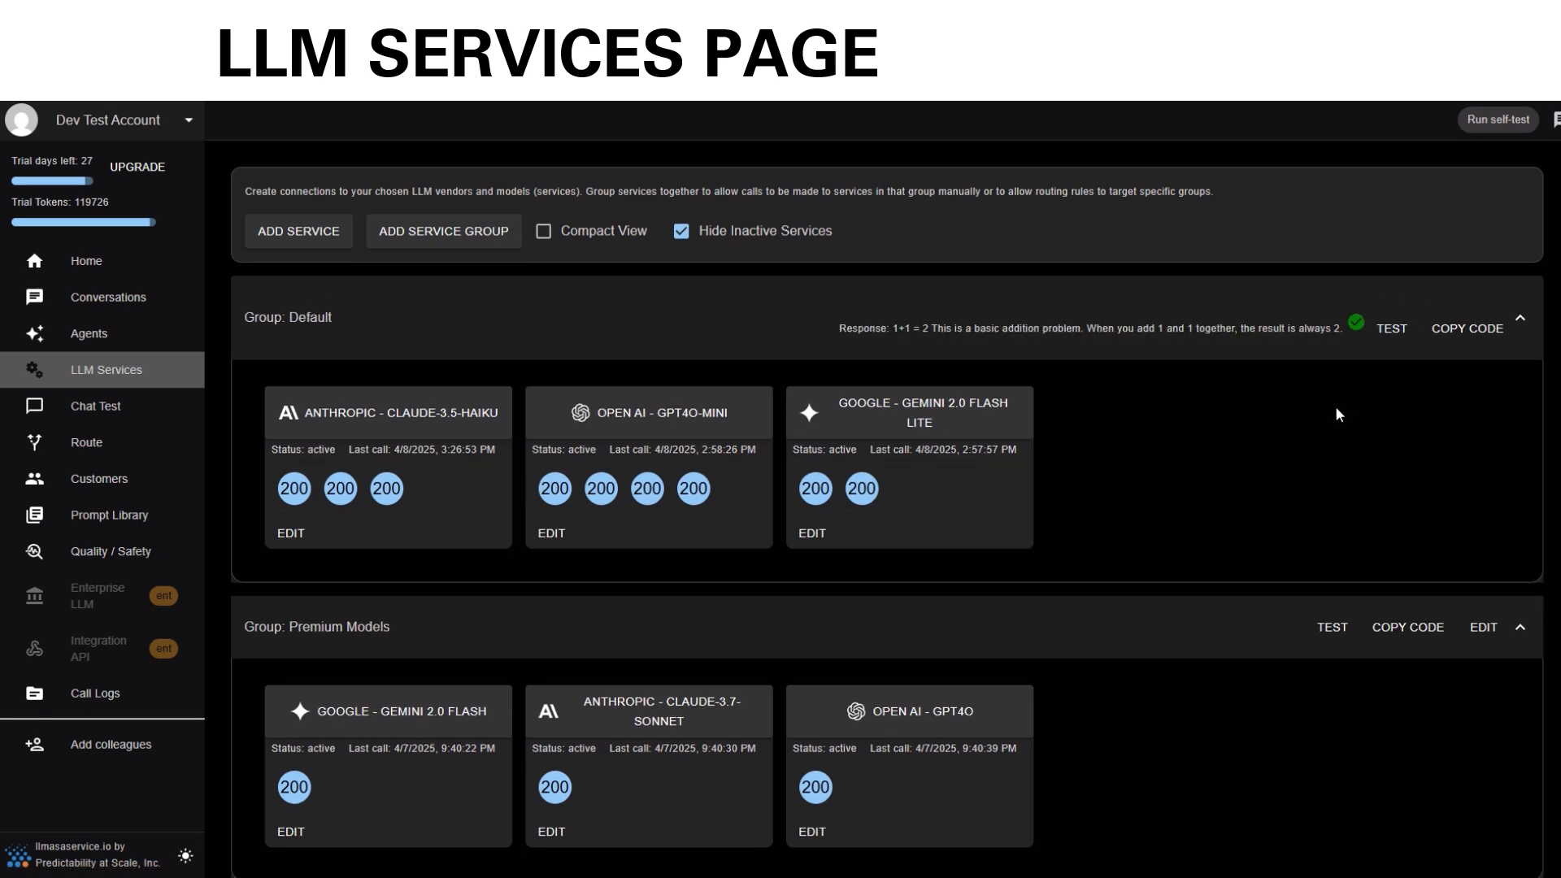
pyautogui.click(1333, 627)
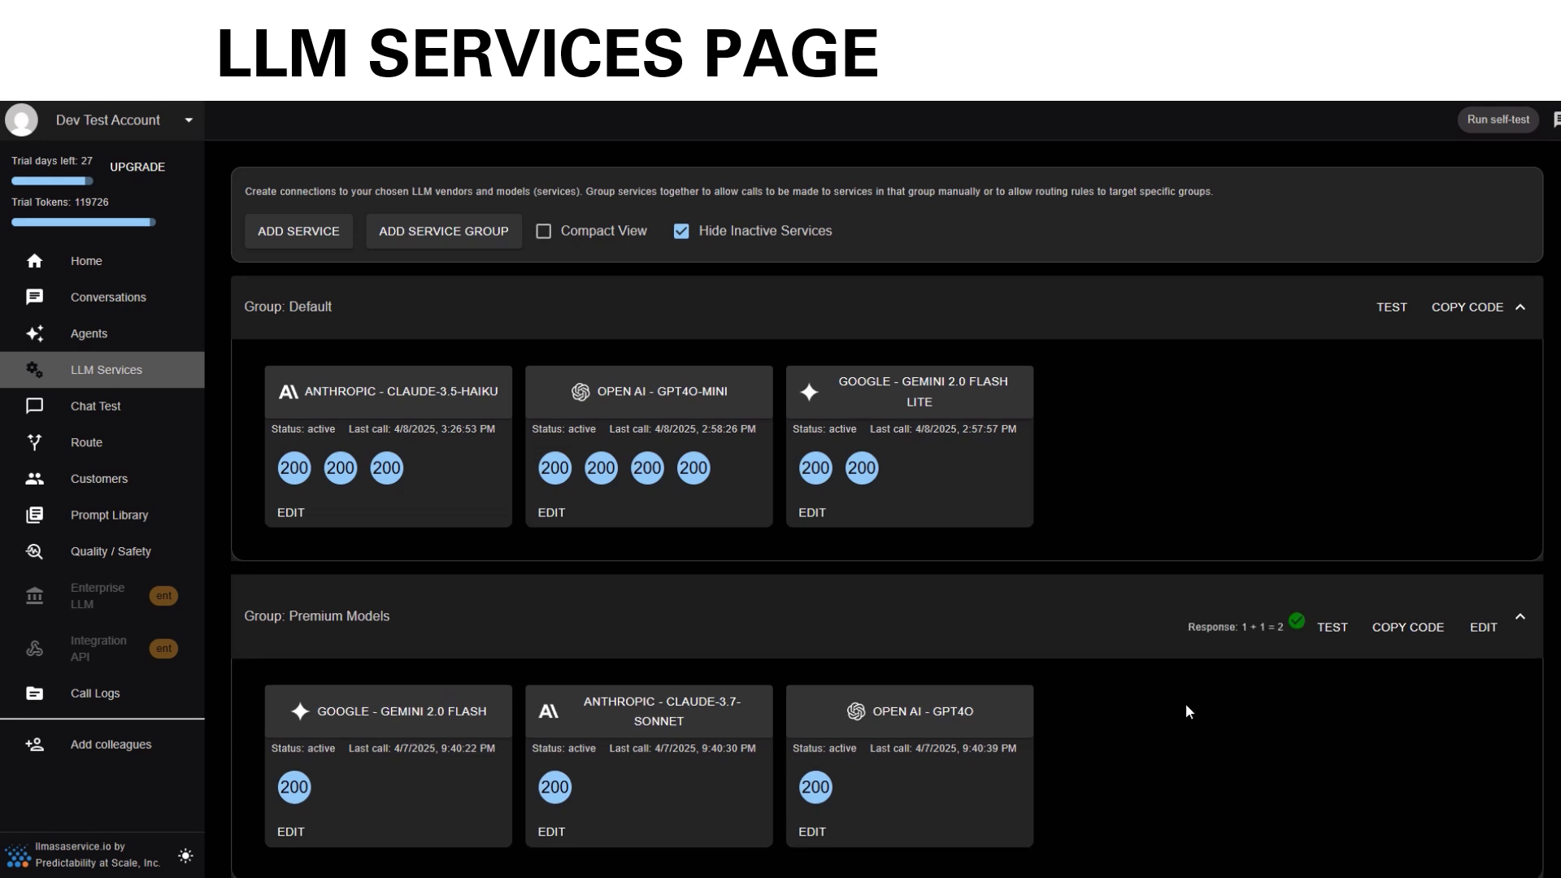
# Step: Compare the compact and detailed service views, and read the recent call responses of the Claude-3.5-Haiku service
pyautogui.click(589, 237)
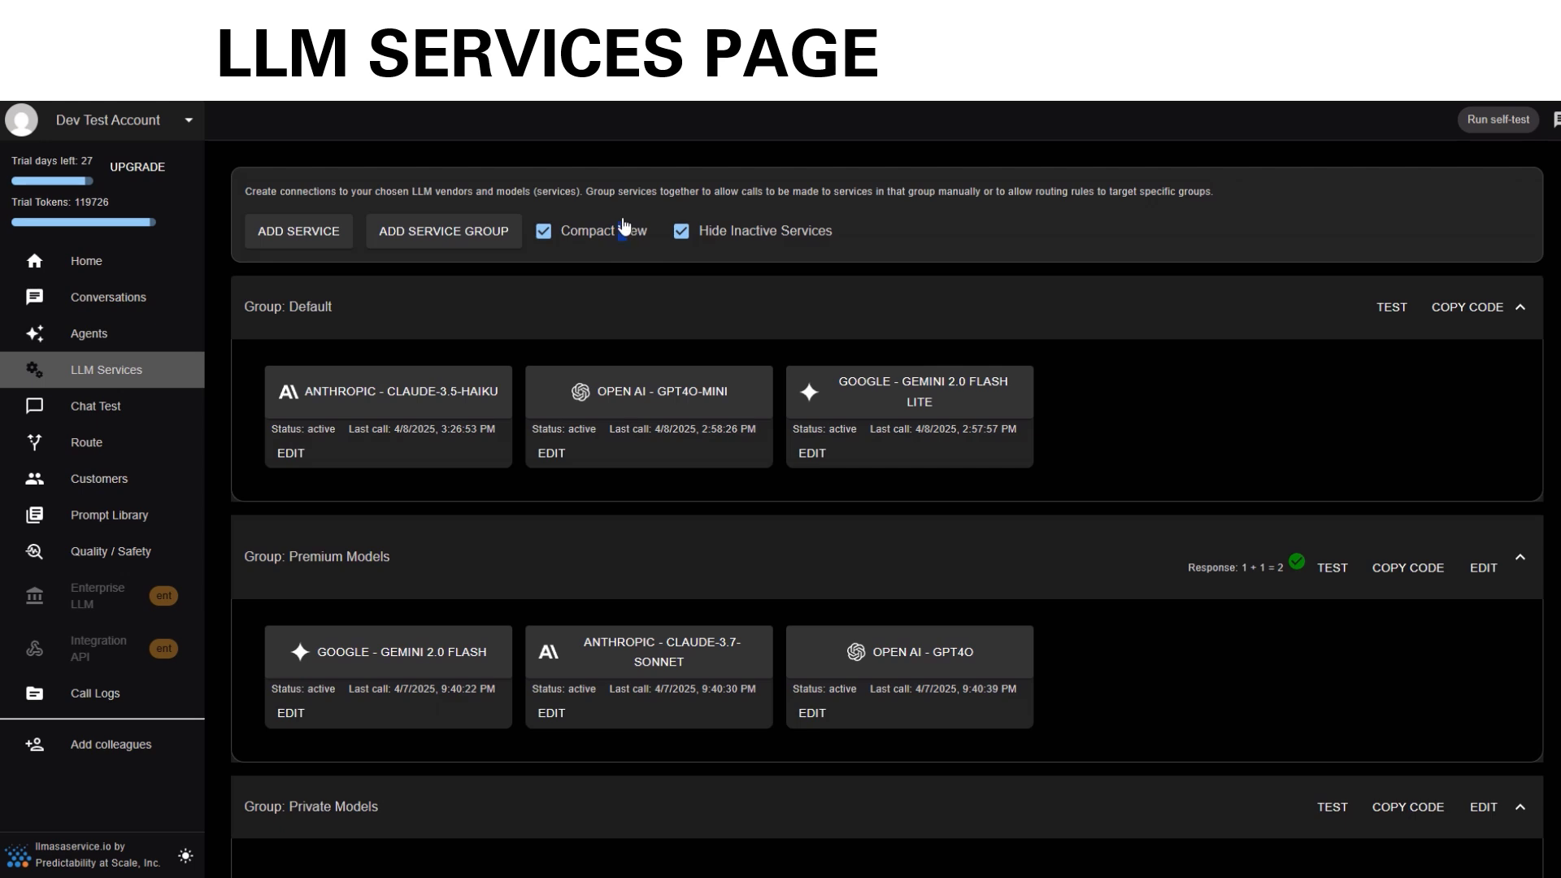
pyautogui.click(611, 231)
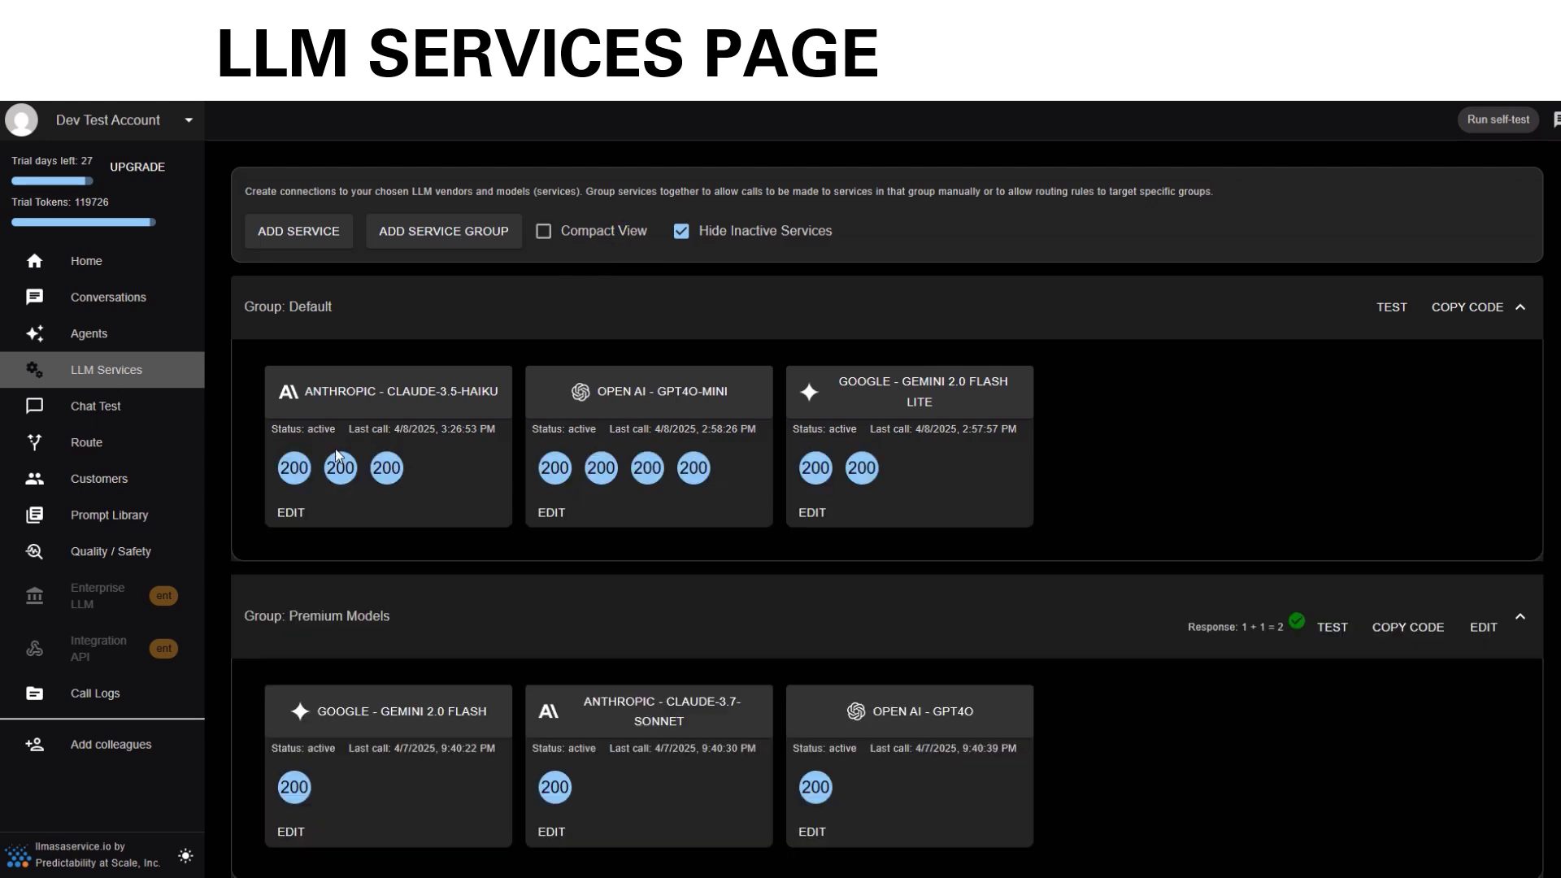
pyautogui.moveTo(406, 472)
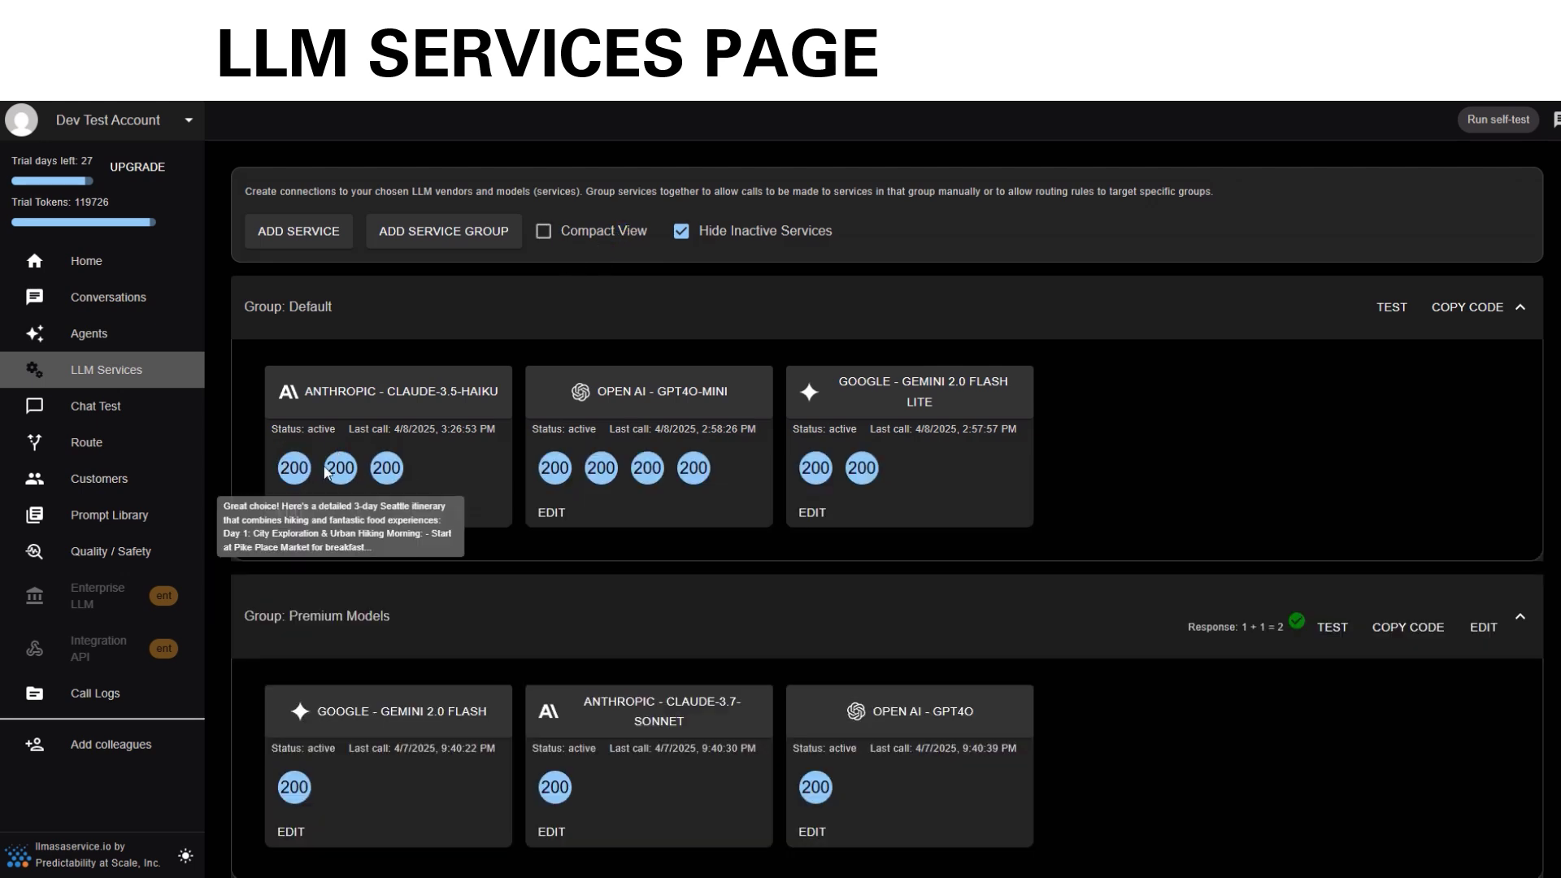
pyautogui.moveTo(308, 473)
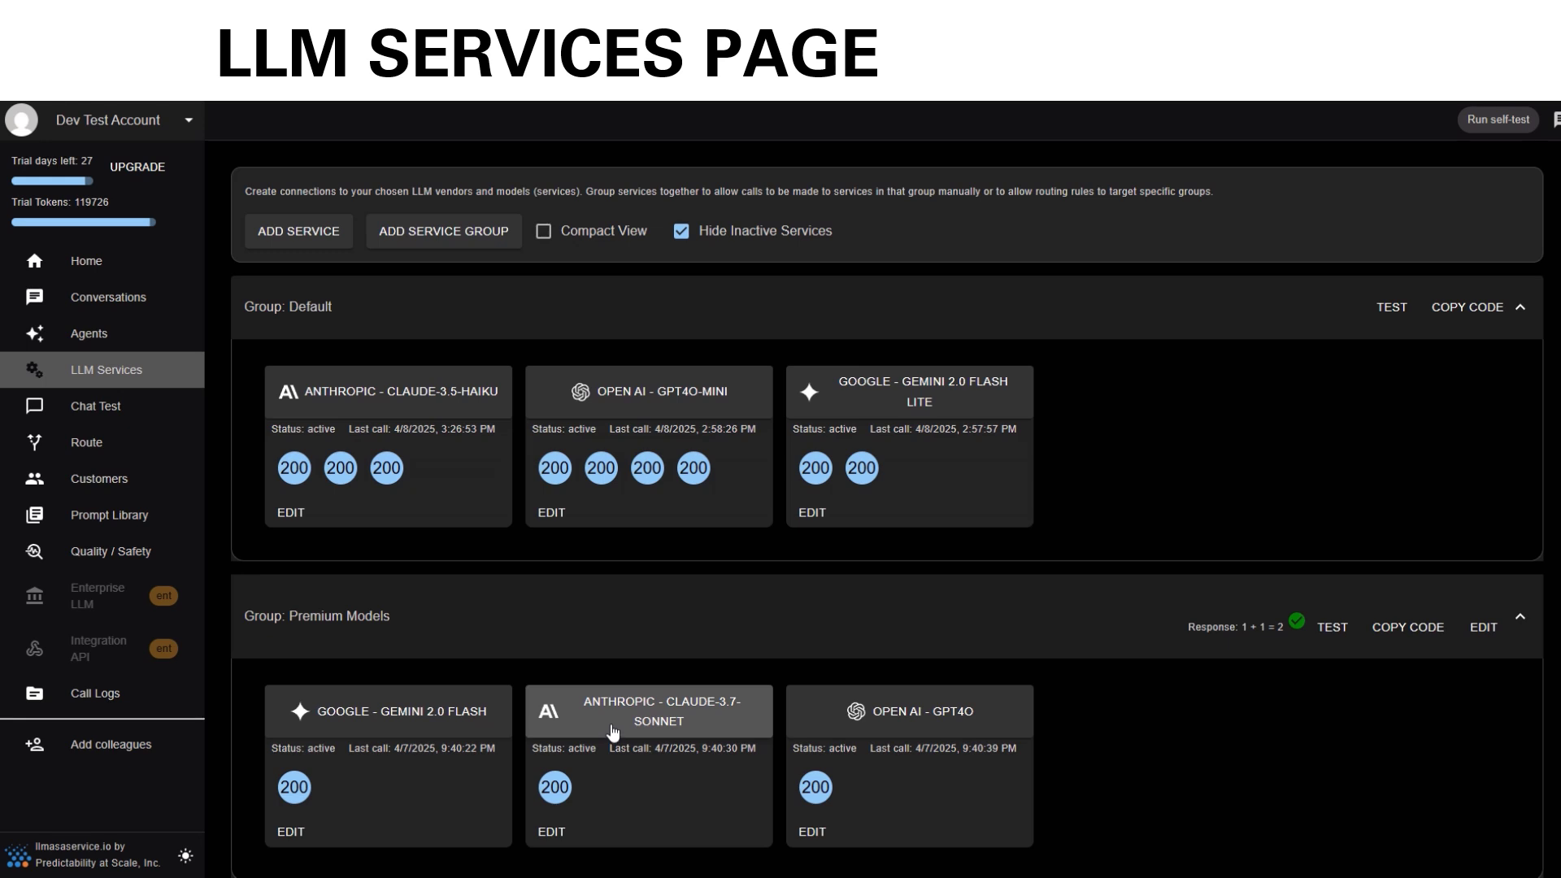
# Step: Review the settings of the Claude-3.5-Haiku service and the Premium Models group, leaving the group settings without saving
pyautogui.click(302, 519)
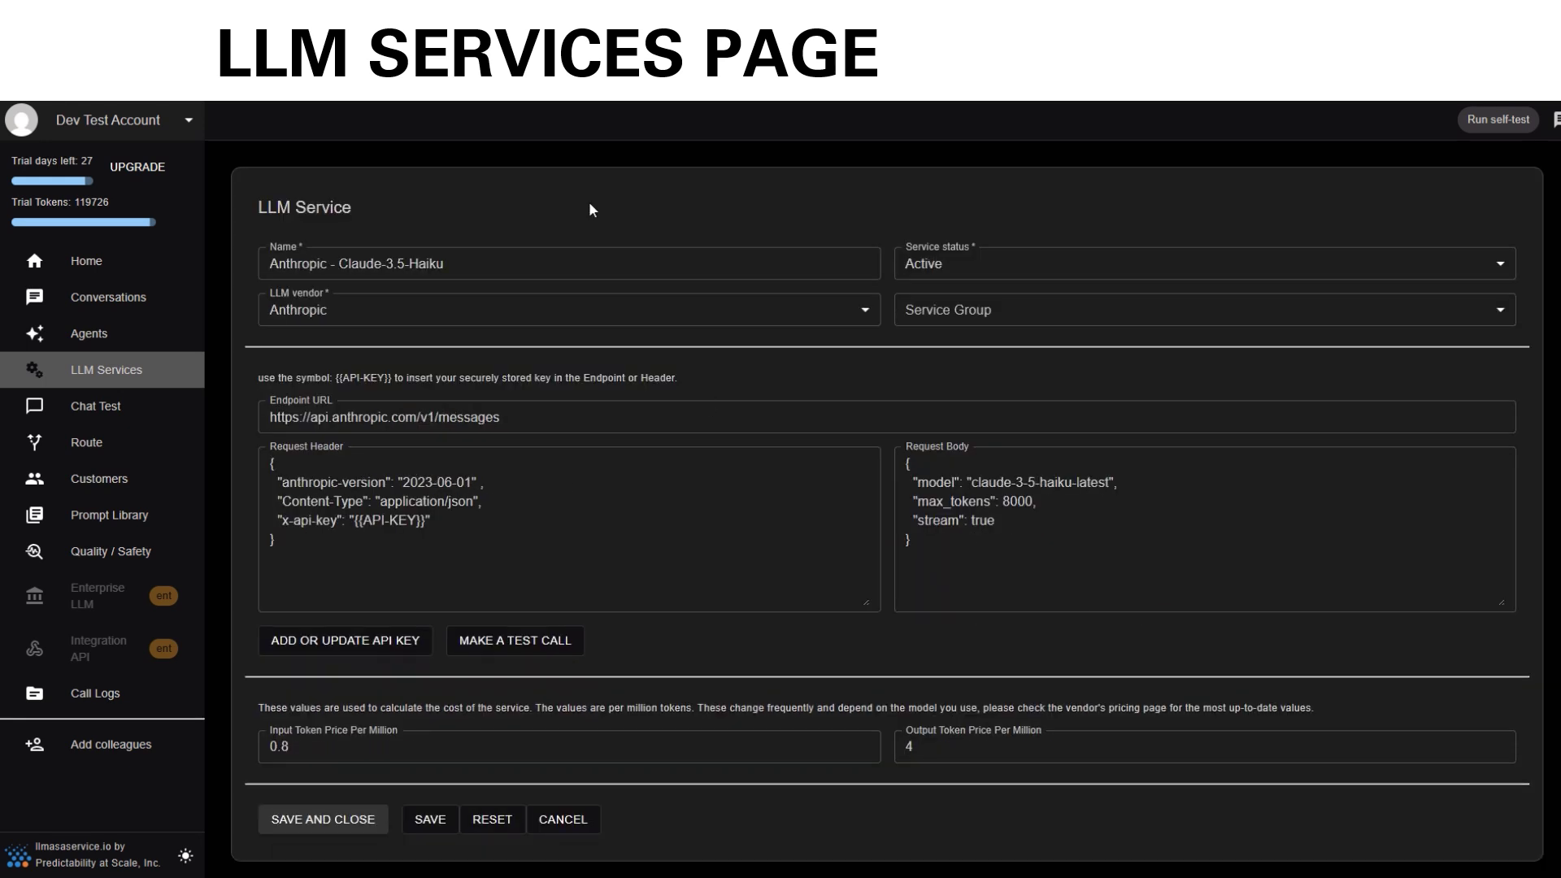
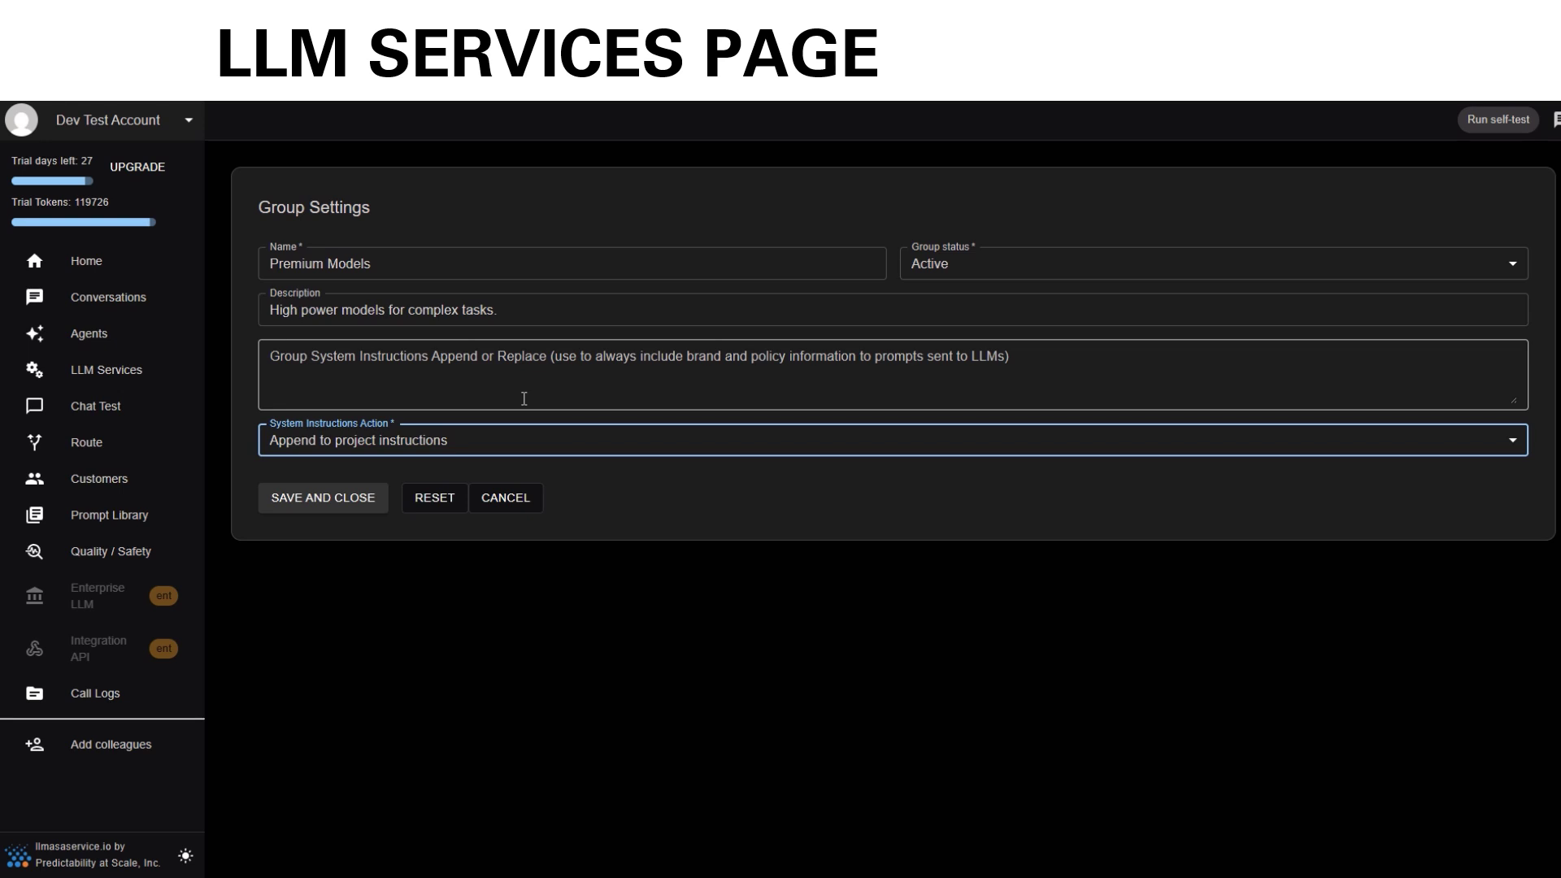
pyautogui.click(492, 499)
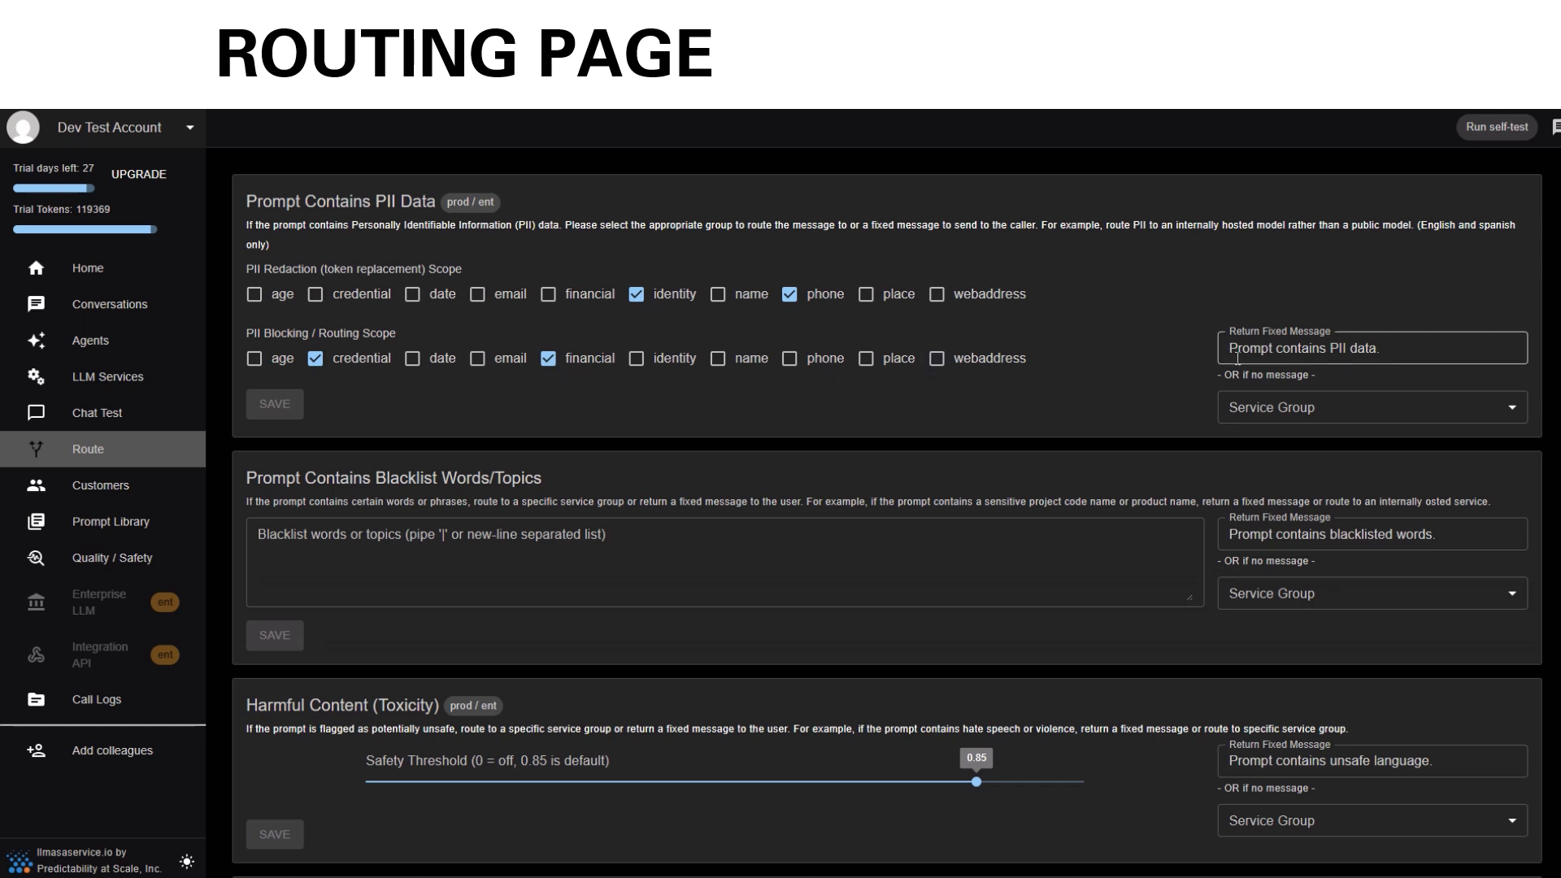
# Step: Review the routing rule for prompts containing PII data, including its fixed return message and the service group options
pyautogui.moveTo(1249, 355); pyautogui.dragTo(1379, 348)
pyautogui.click(1406, 348)
pyautogui.write('.')
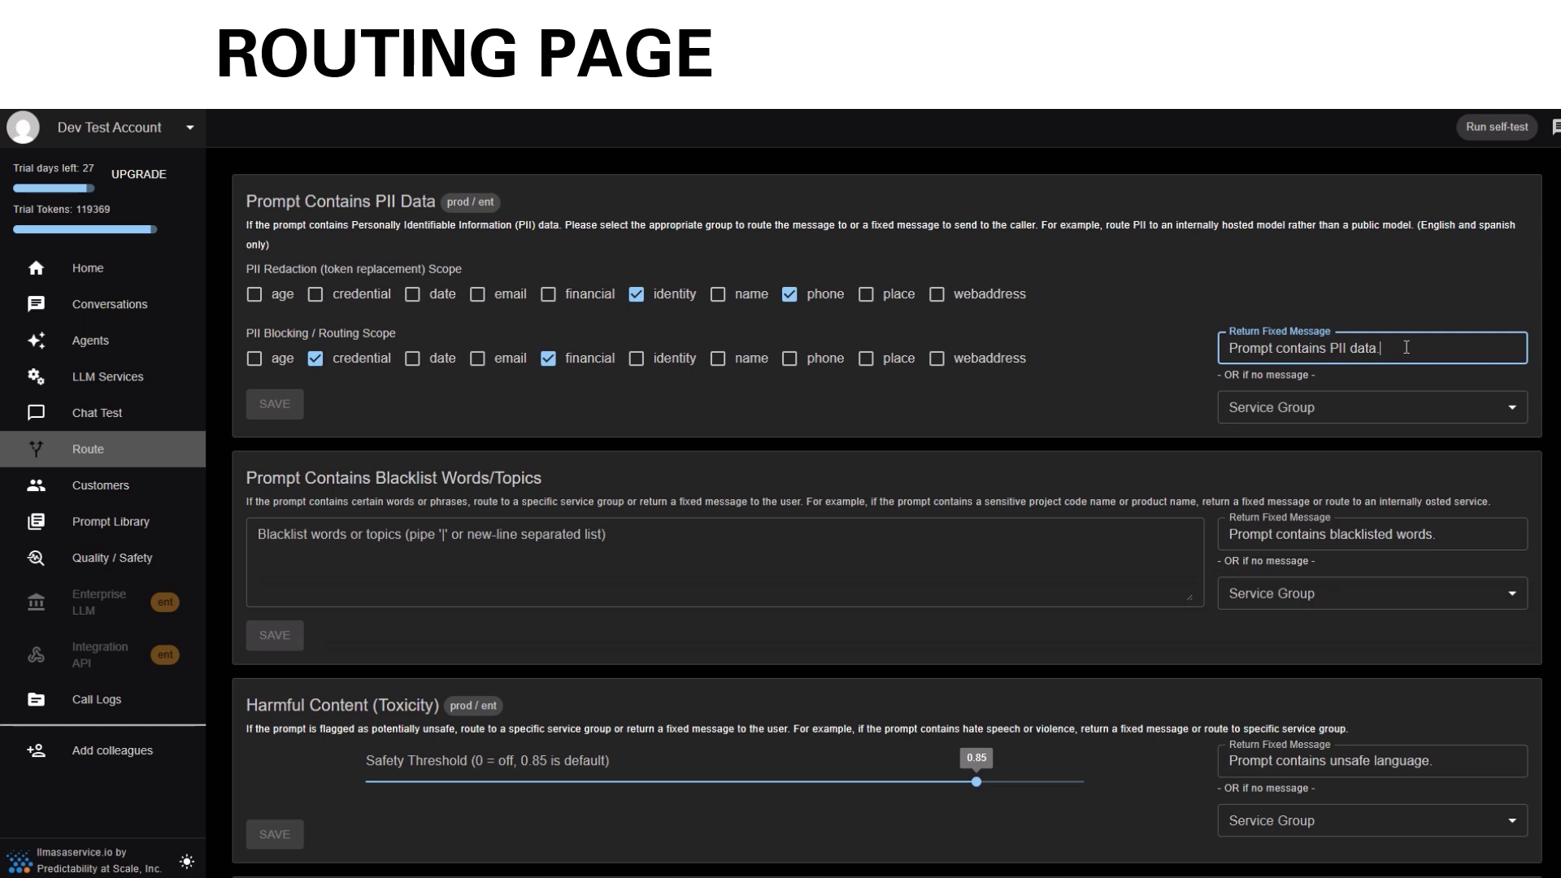
pyautogui.click(1359, 401)
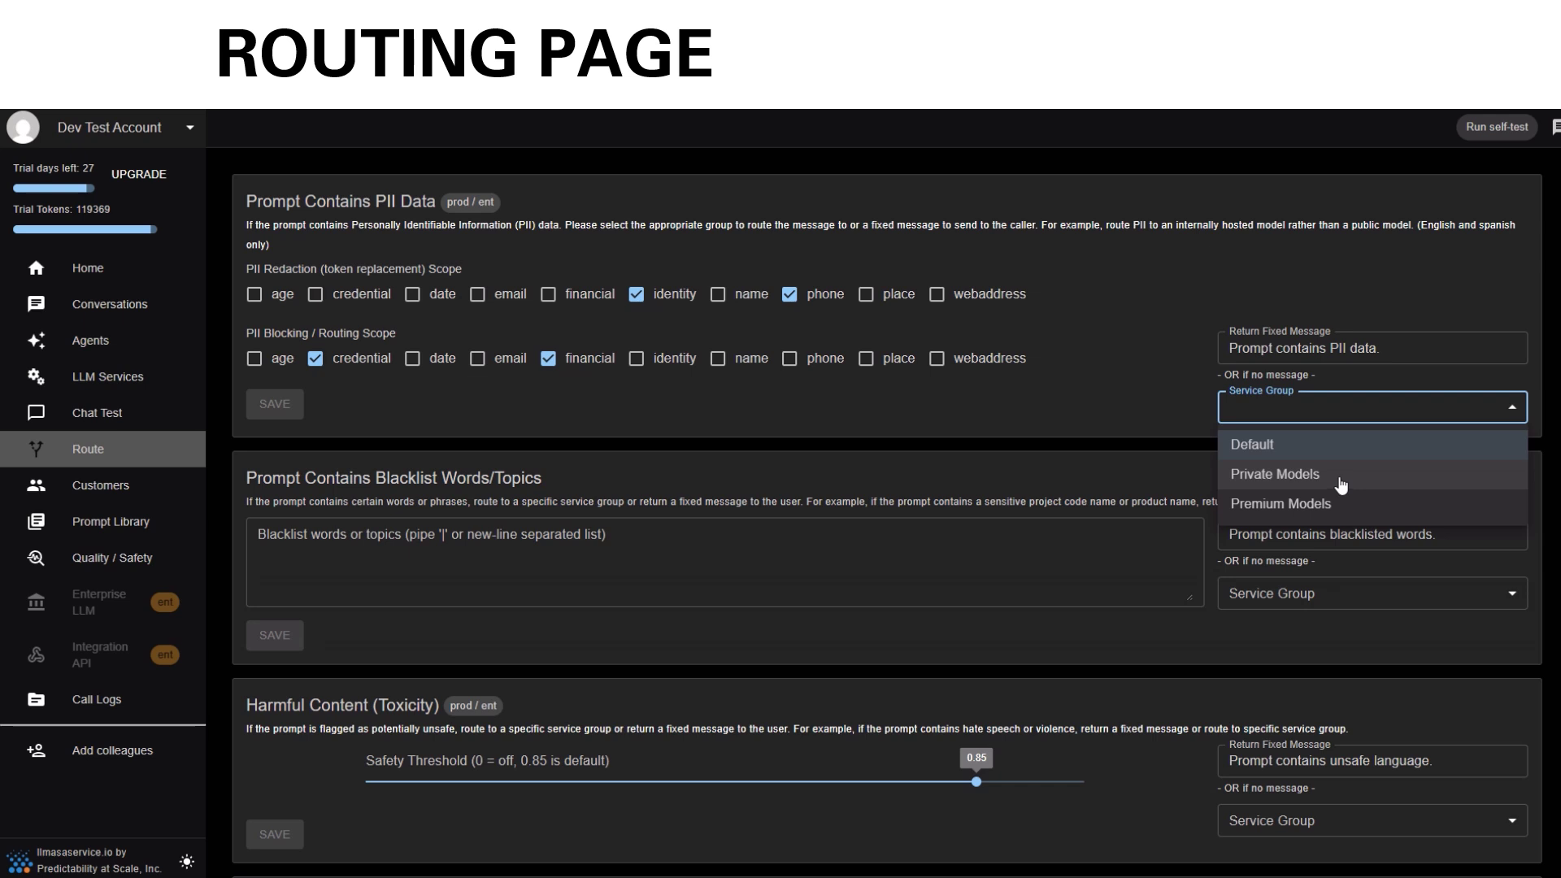
pyautogui.click(1005, 397)
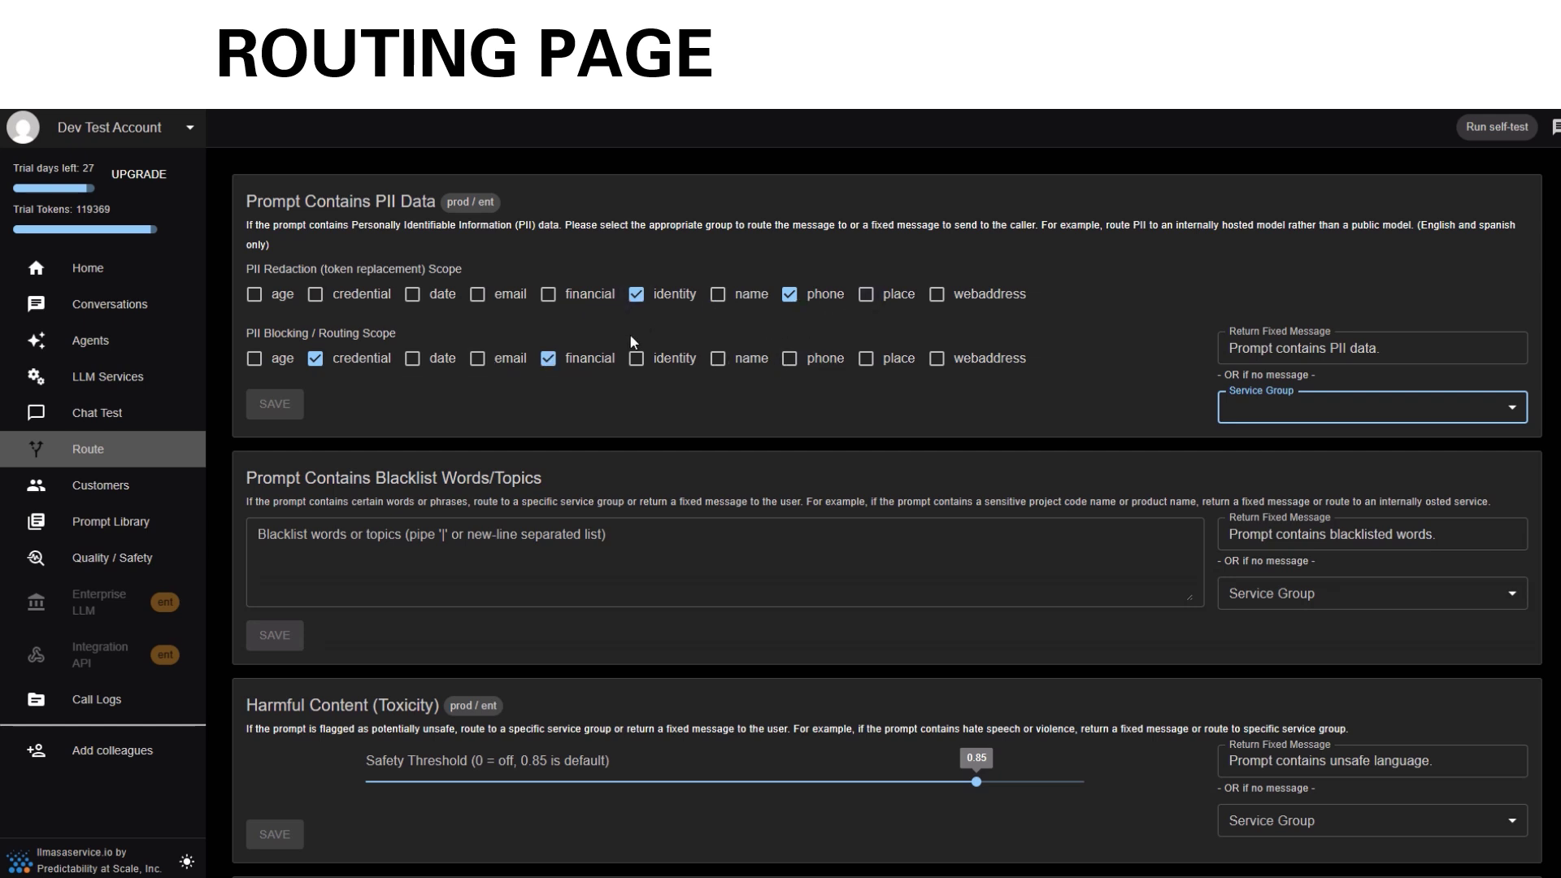
# Step: Enter kill|murder|hurt as the blacklist words for prompt routing
pyautogui.scroll(-3, 582, 404)
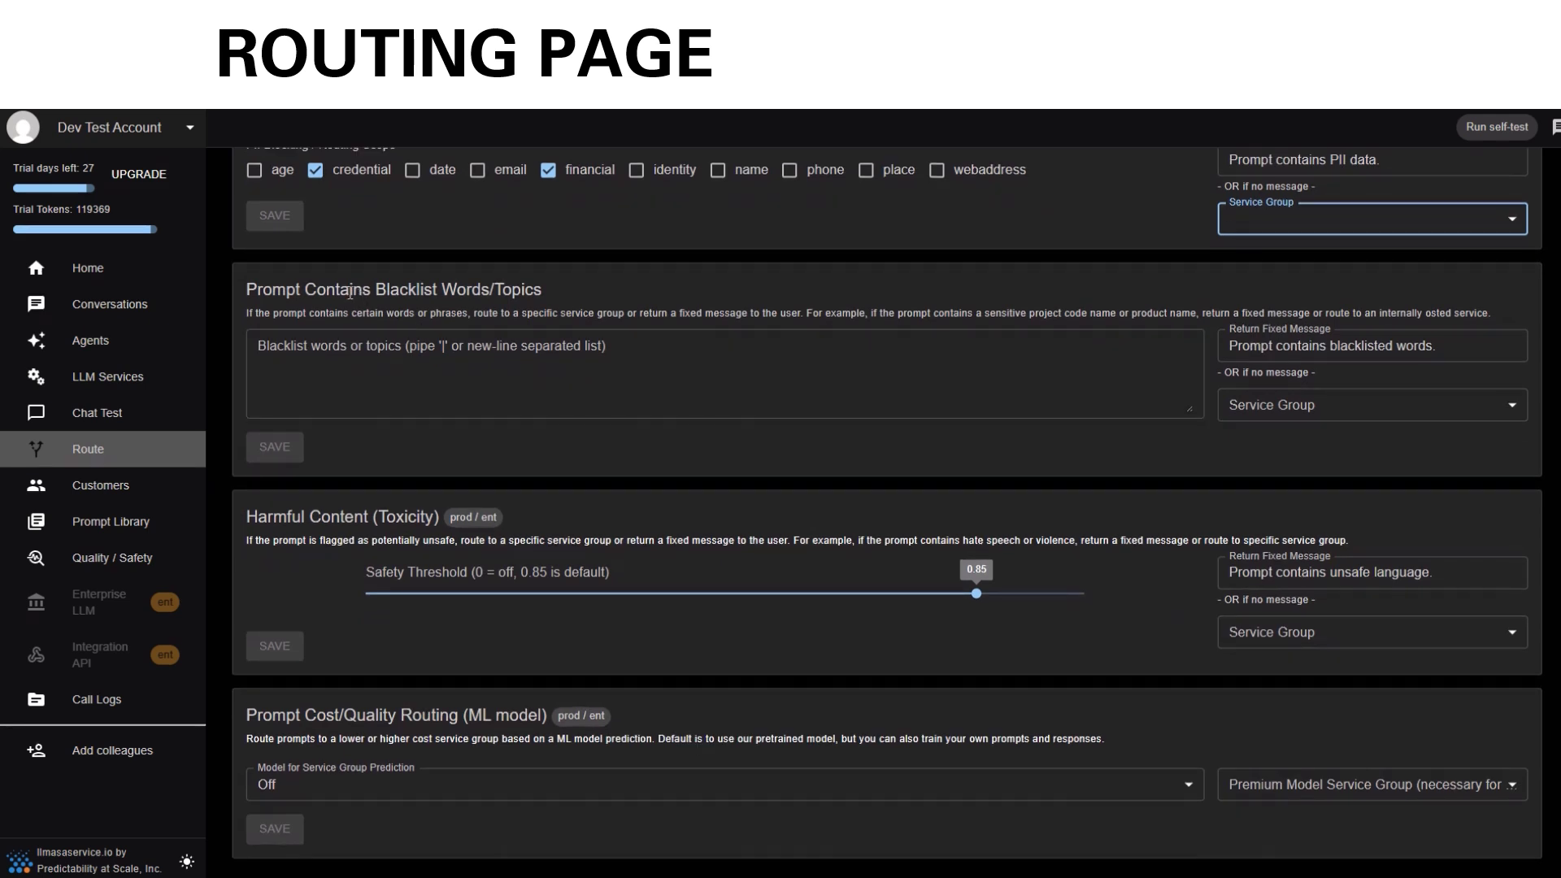
pyautogui.click(297, 345)
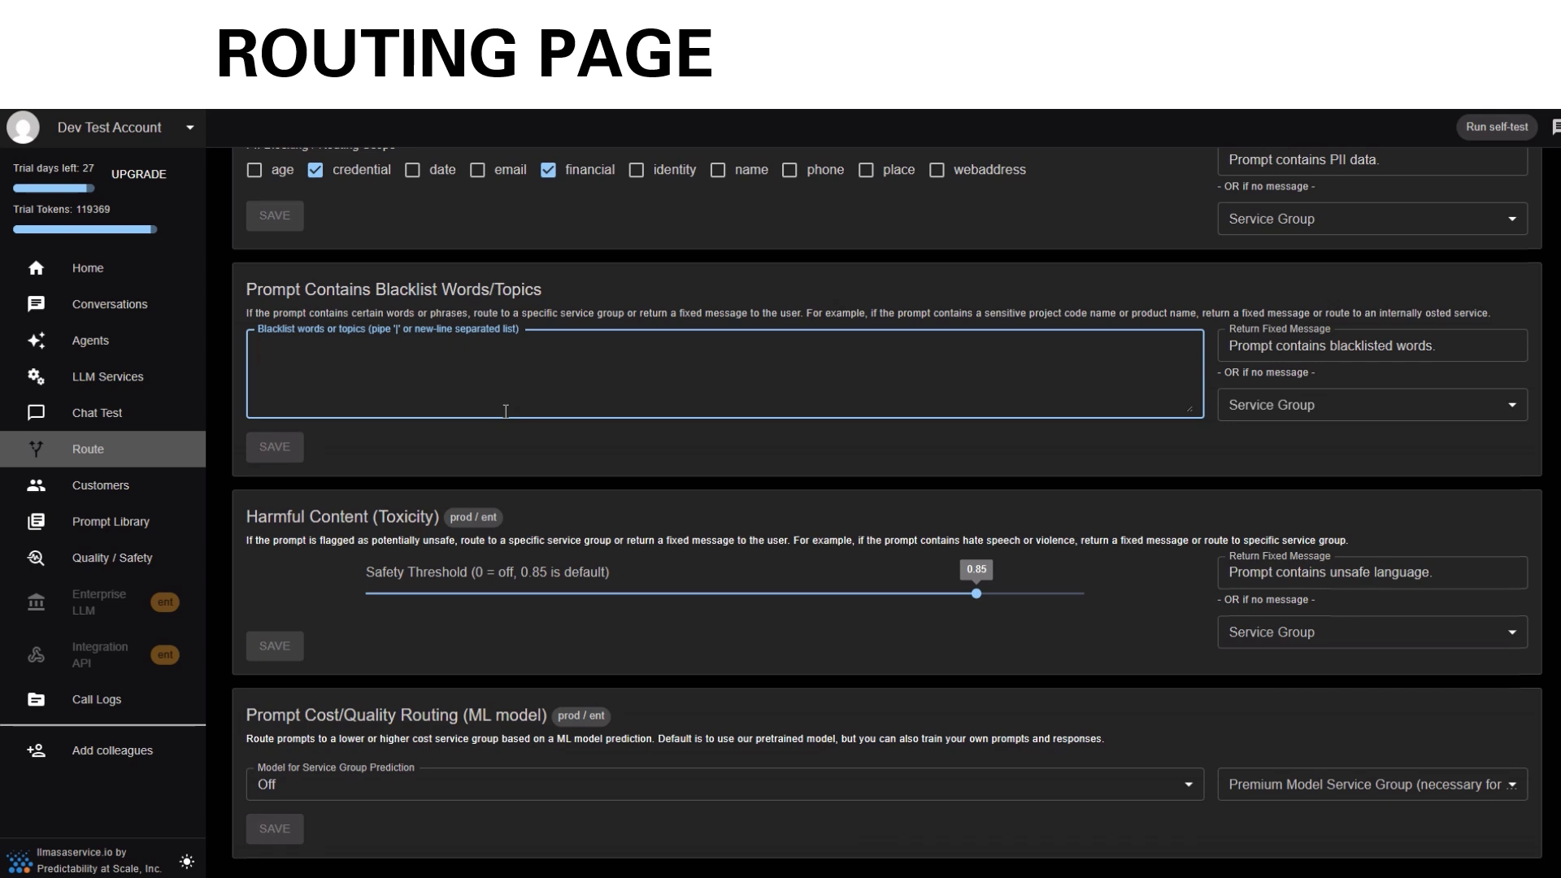
pyautogui.write('k')
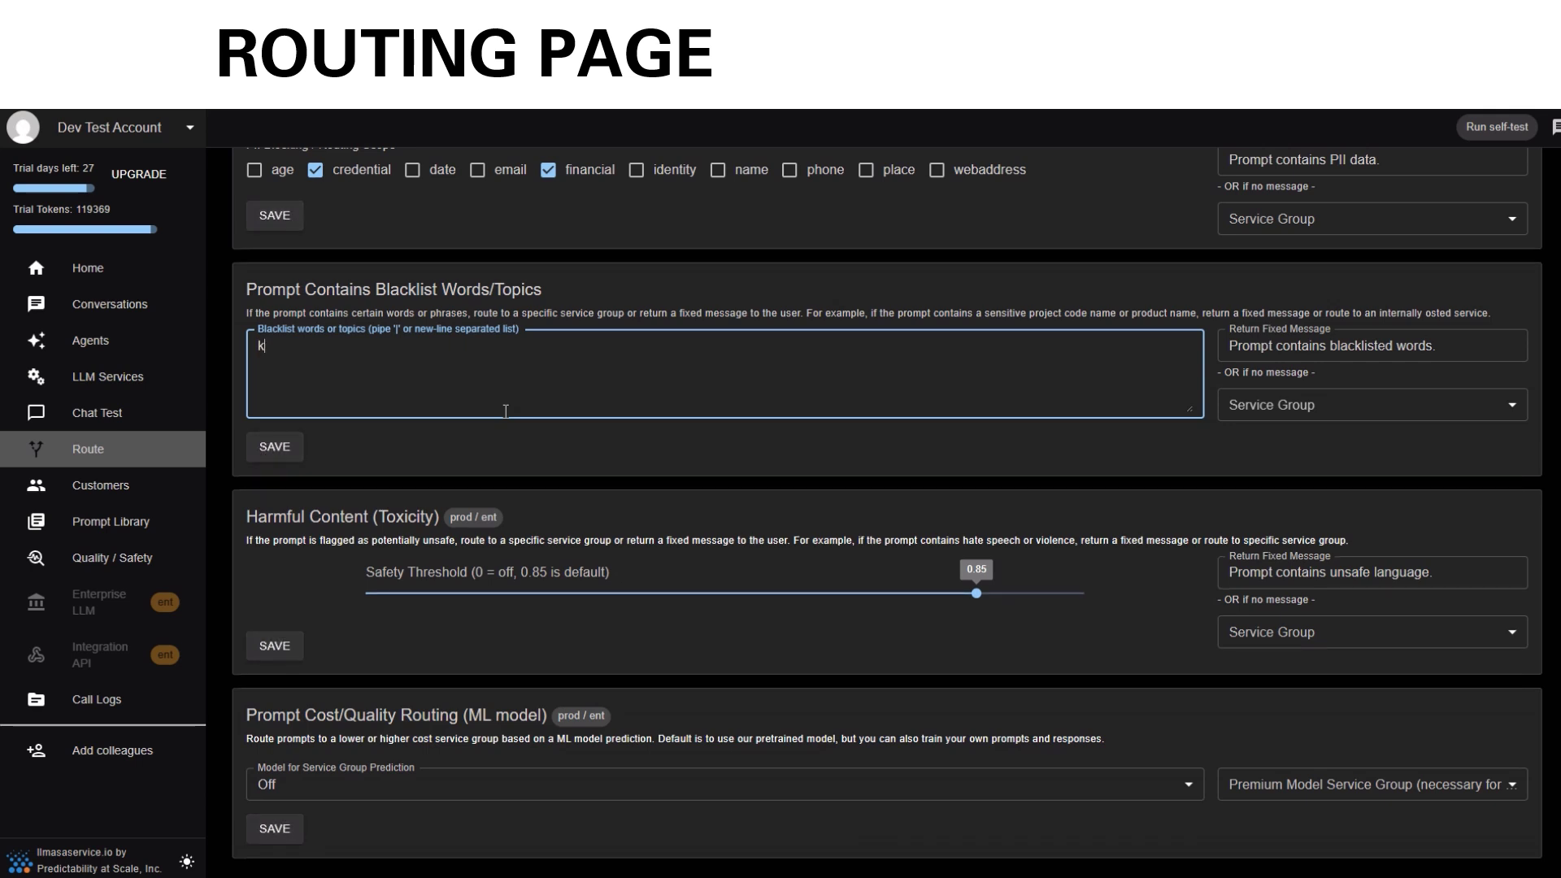
pyautogui.write('ill|murder|hurt')
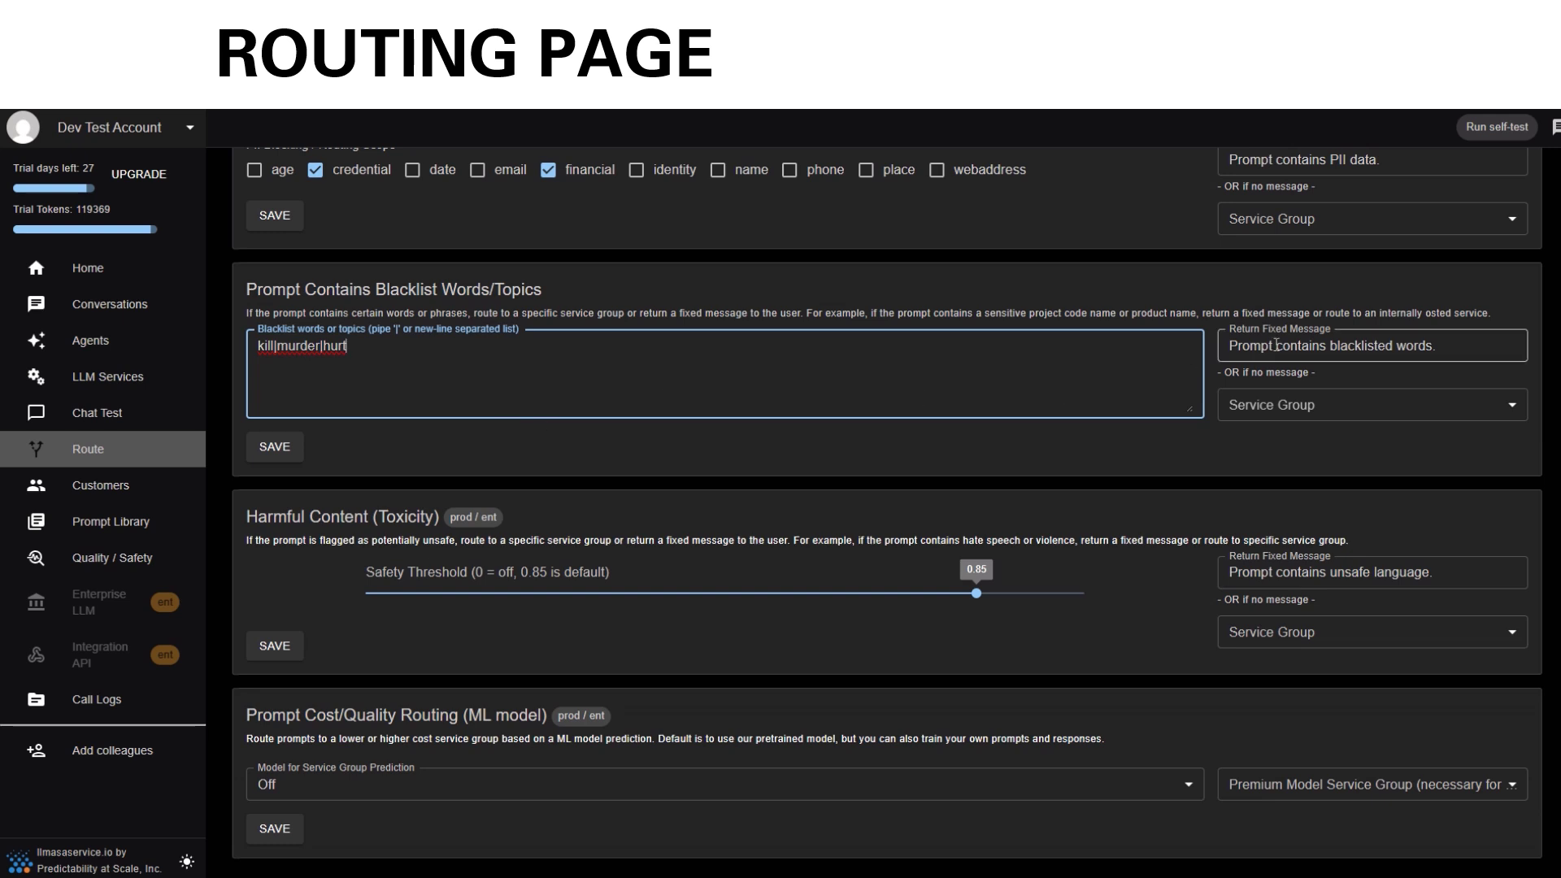
# Step: Review the blacklist rule's fixed return message and its alternative service group options
pyautogui.tripleClick(1462, 344)
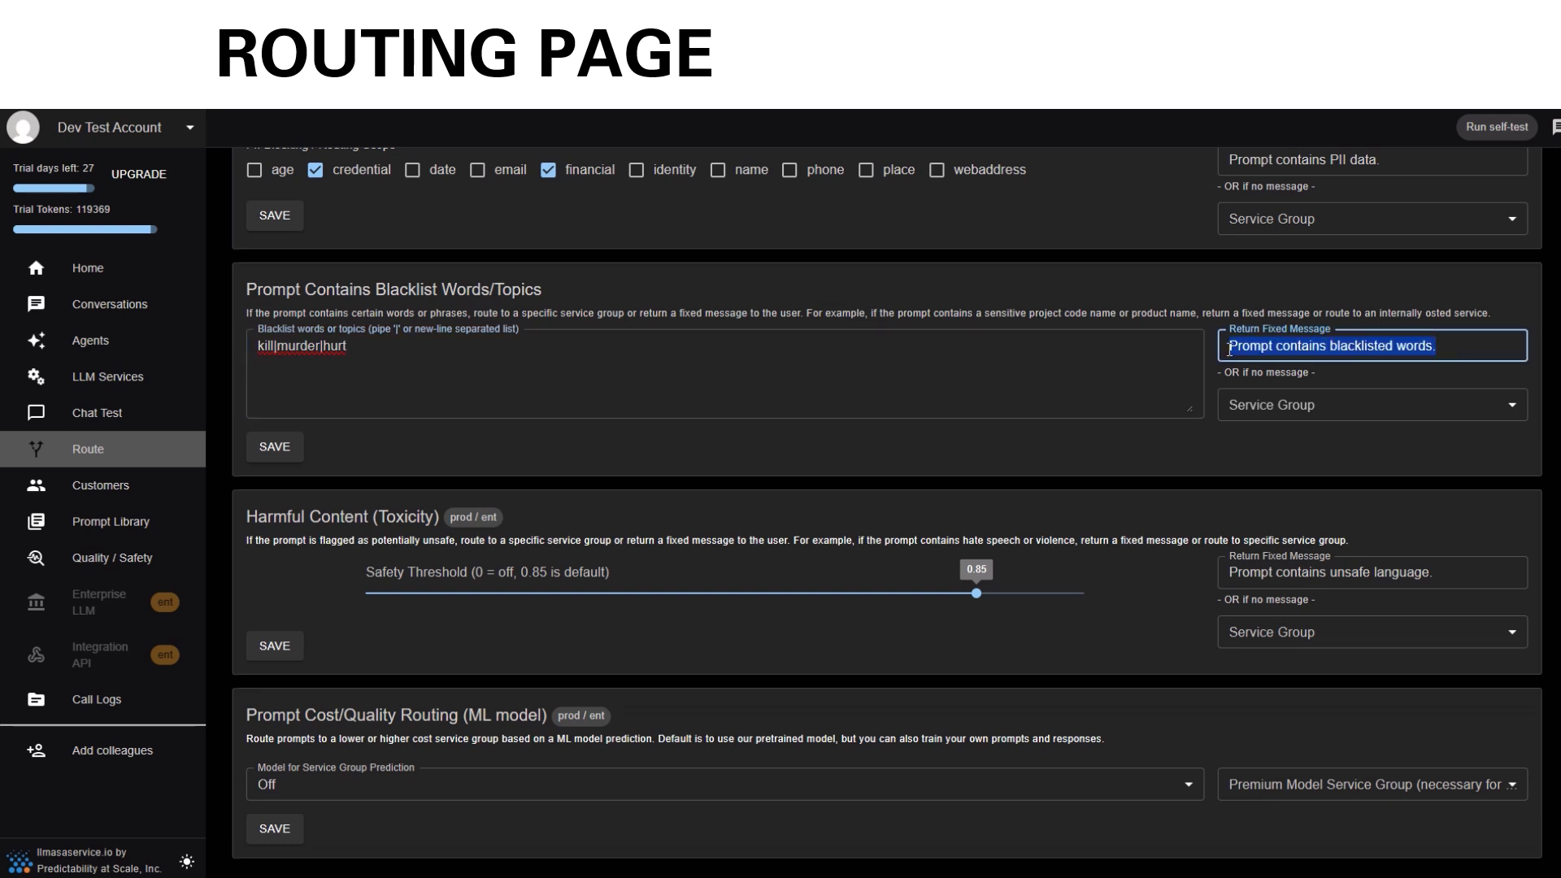
pyautogui.click(1243, 412)
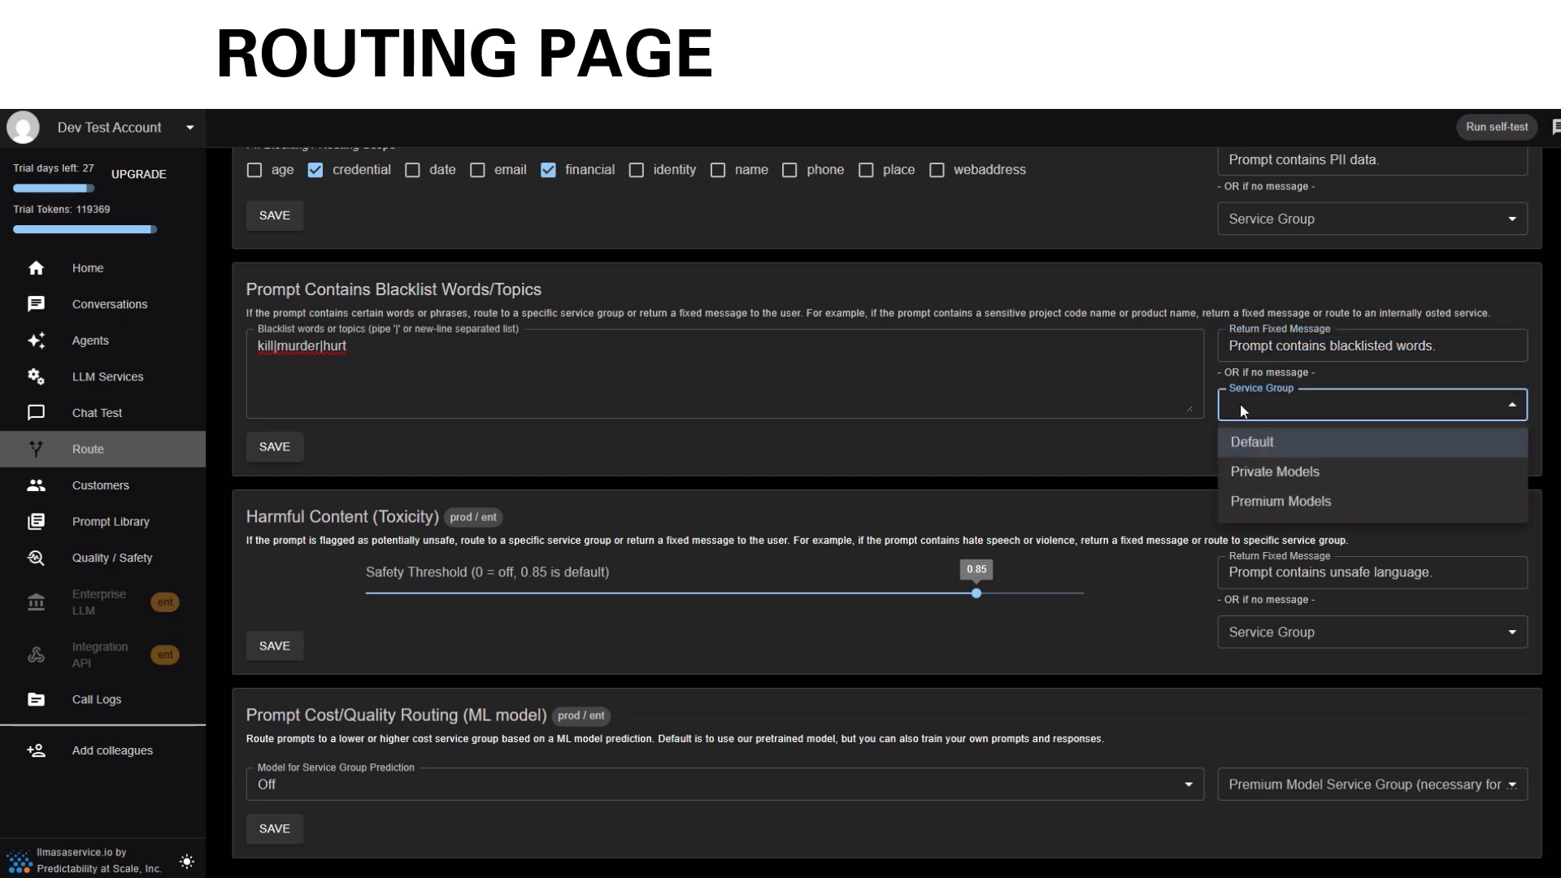
pyautogui.click(1241, 404)
pyautogui.click(1284, 347)
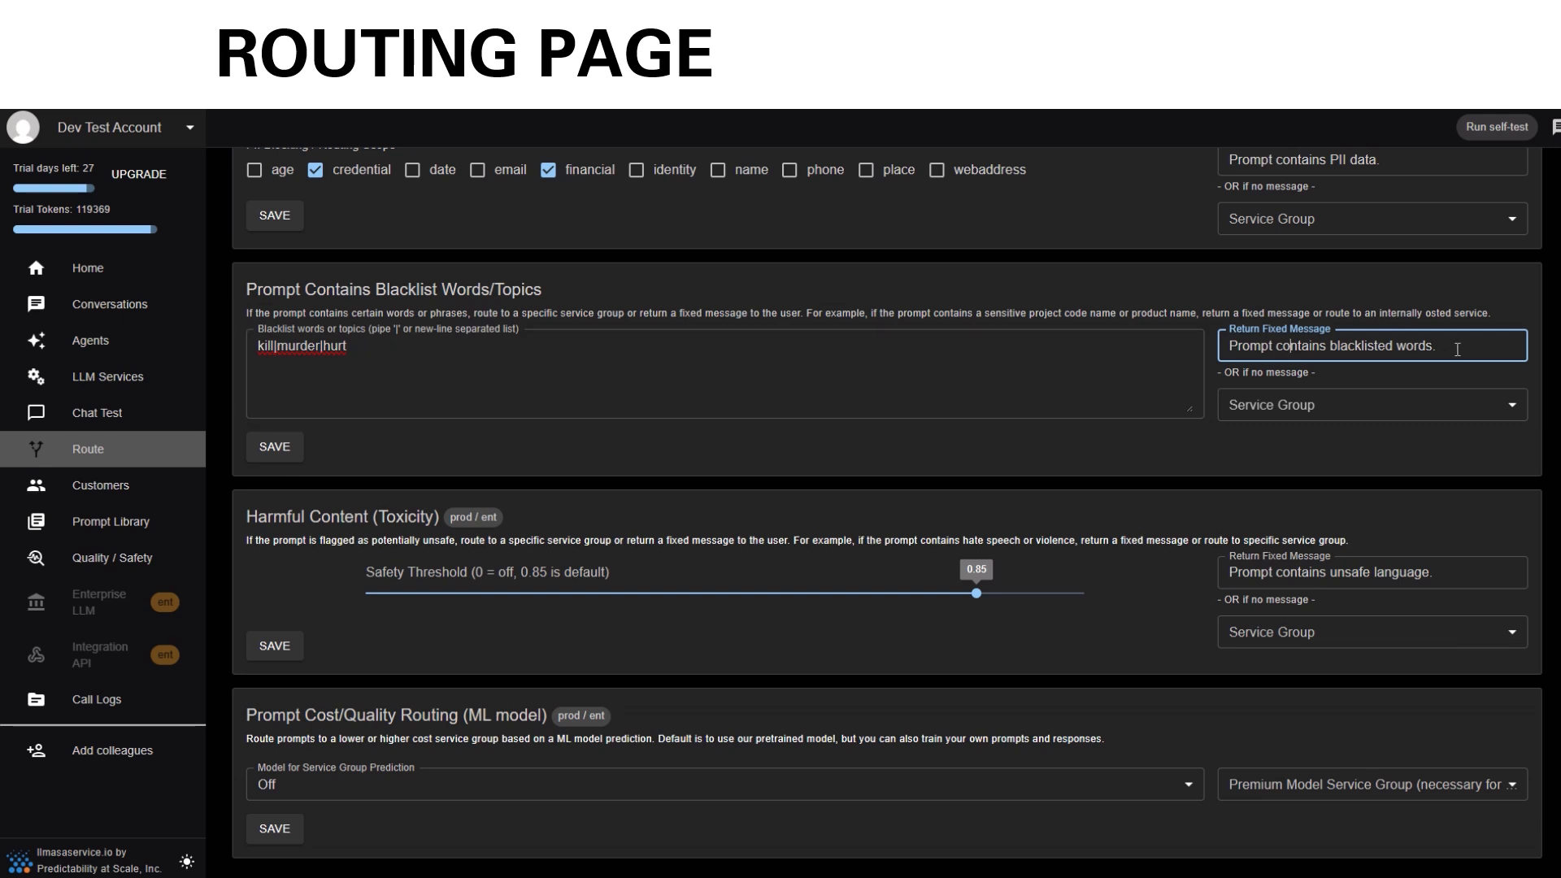
pyautogui.click(764, 377)
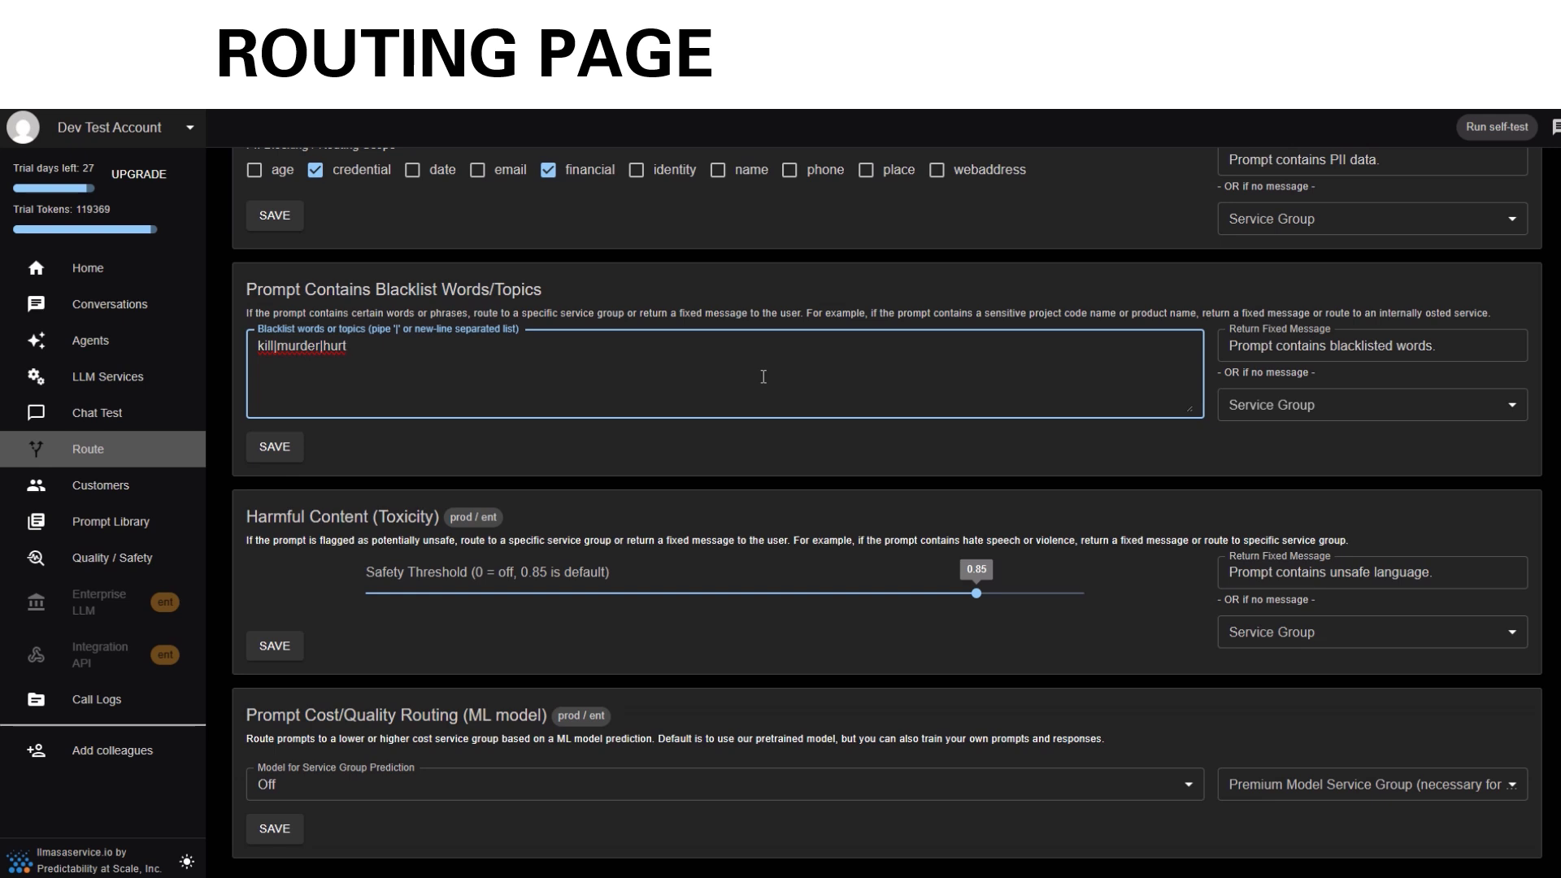
# Step: Set cost/quality routing to the Default ML Model with Premium Models as the premium service group, and return to the LLM services
pyautogui.click(272, 606)
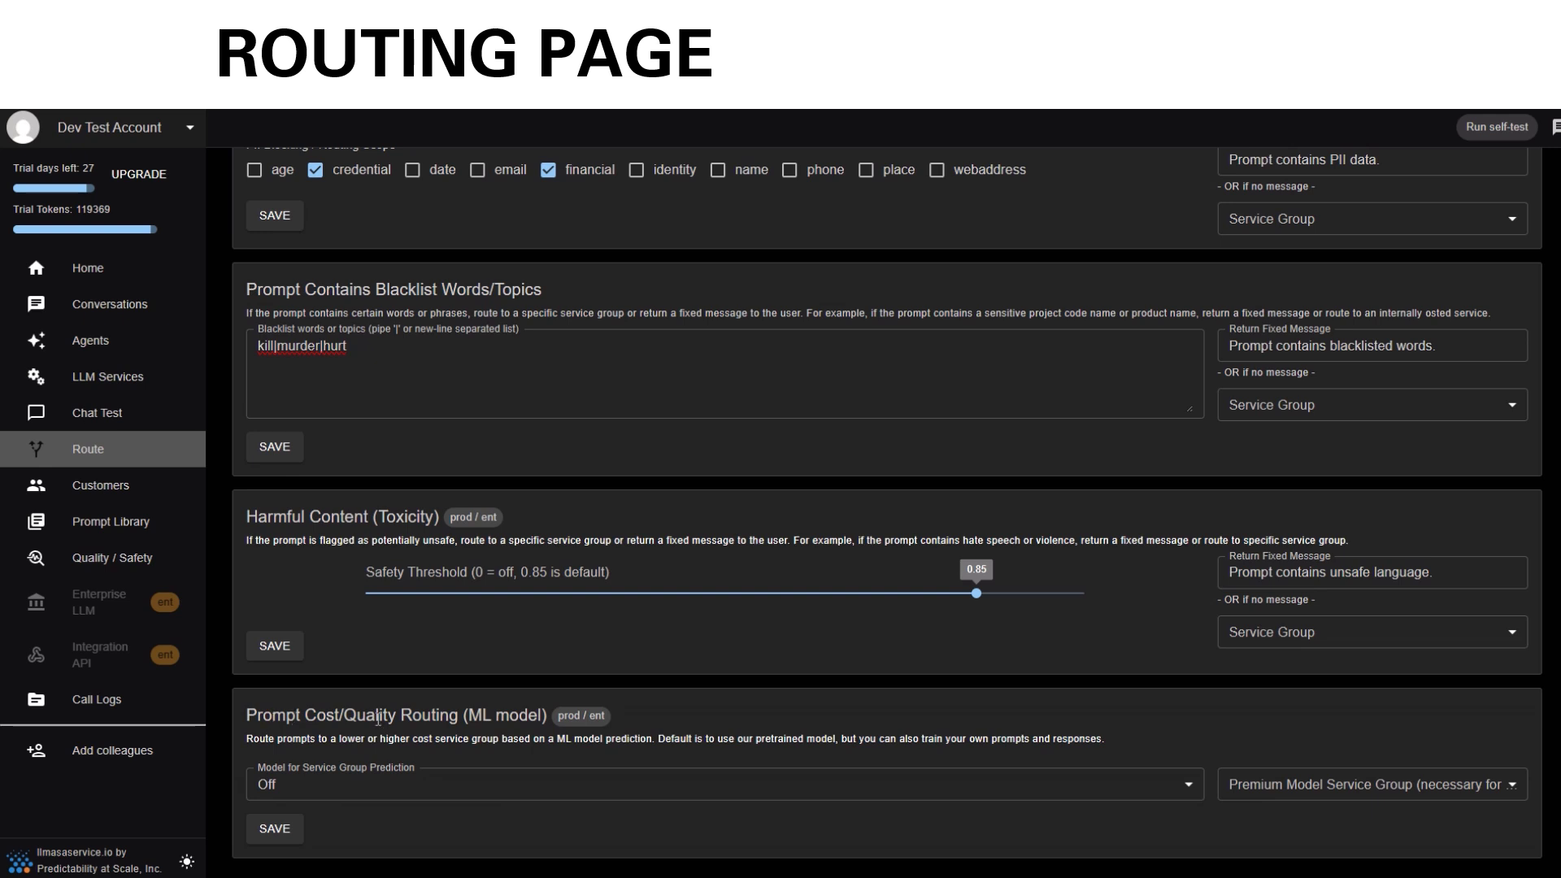
pyautogui.click(392, 782)
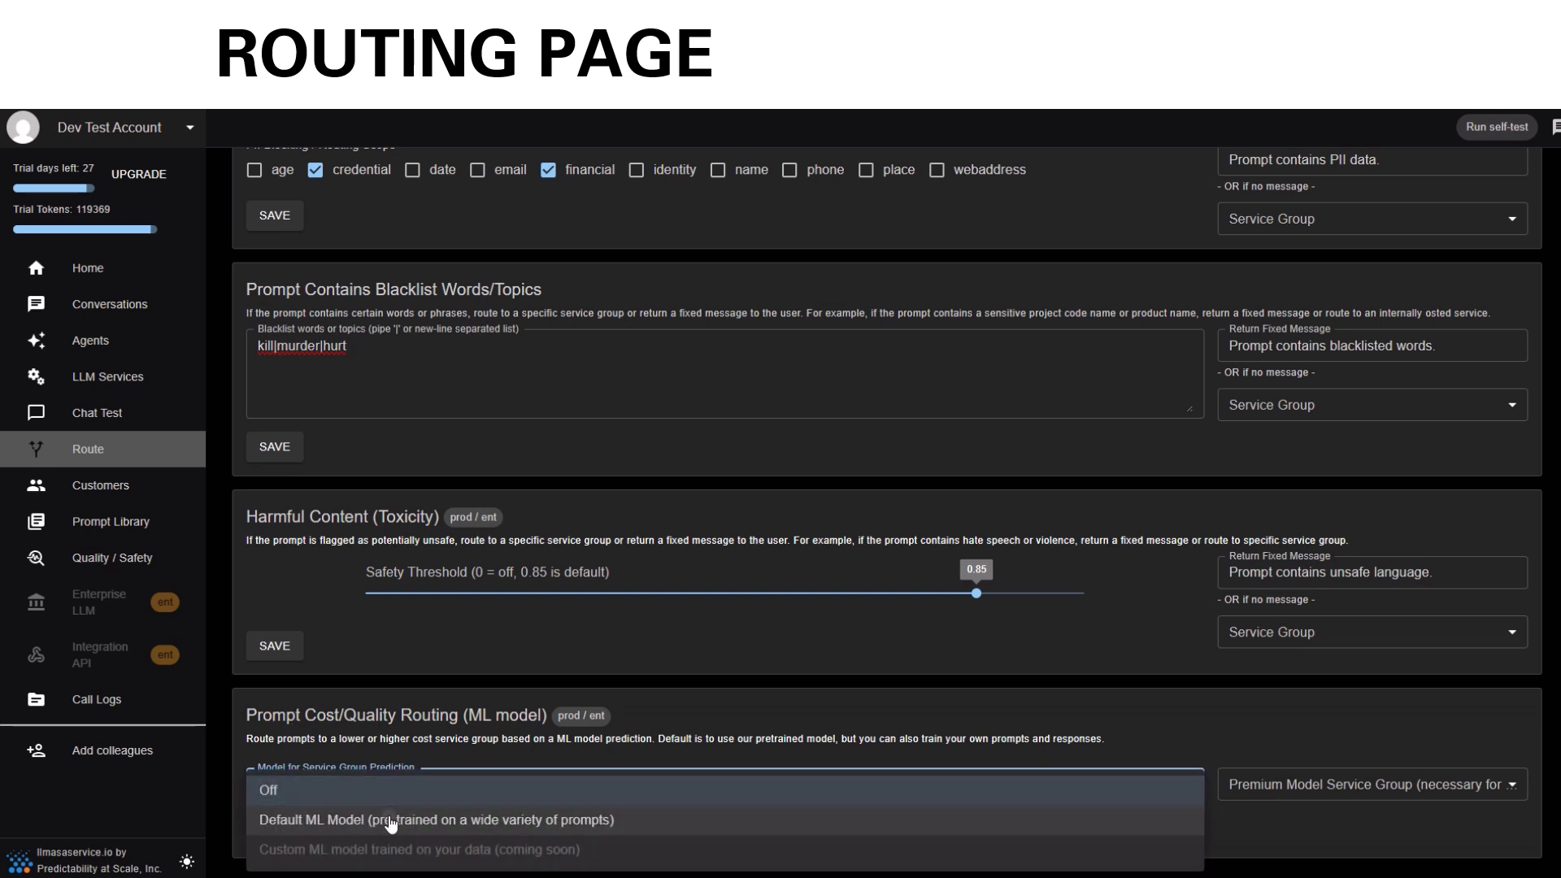
pyautogui.click(391, 821)
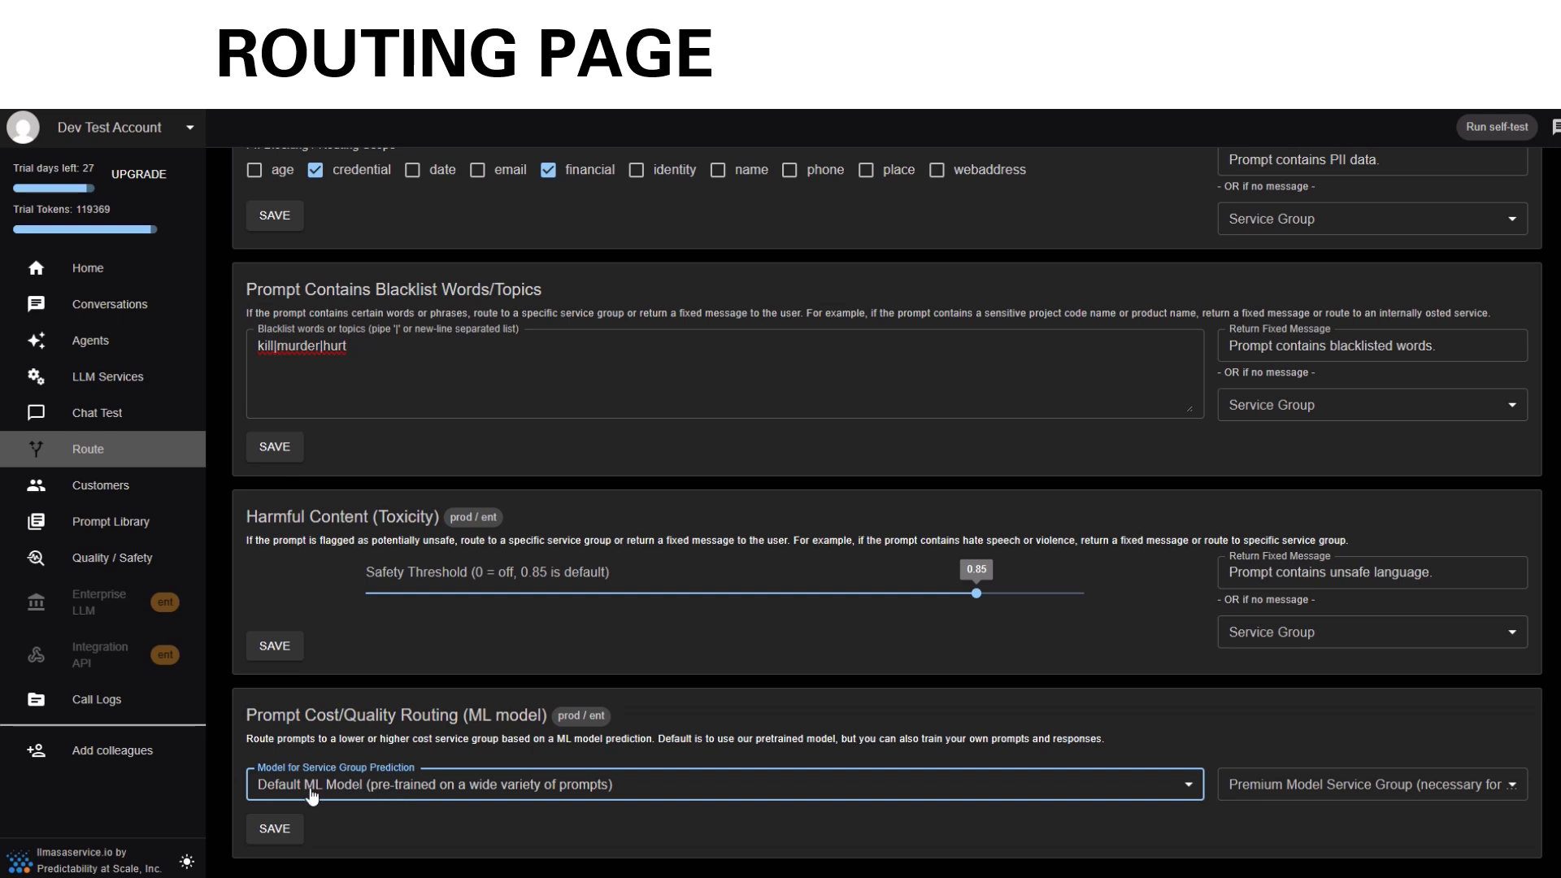
pyautogui.click(1311, 787)
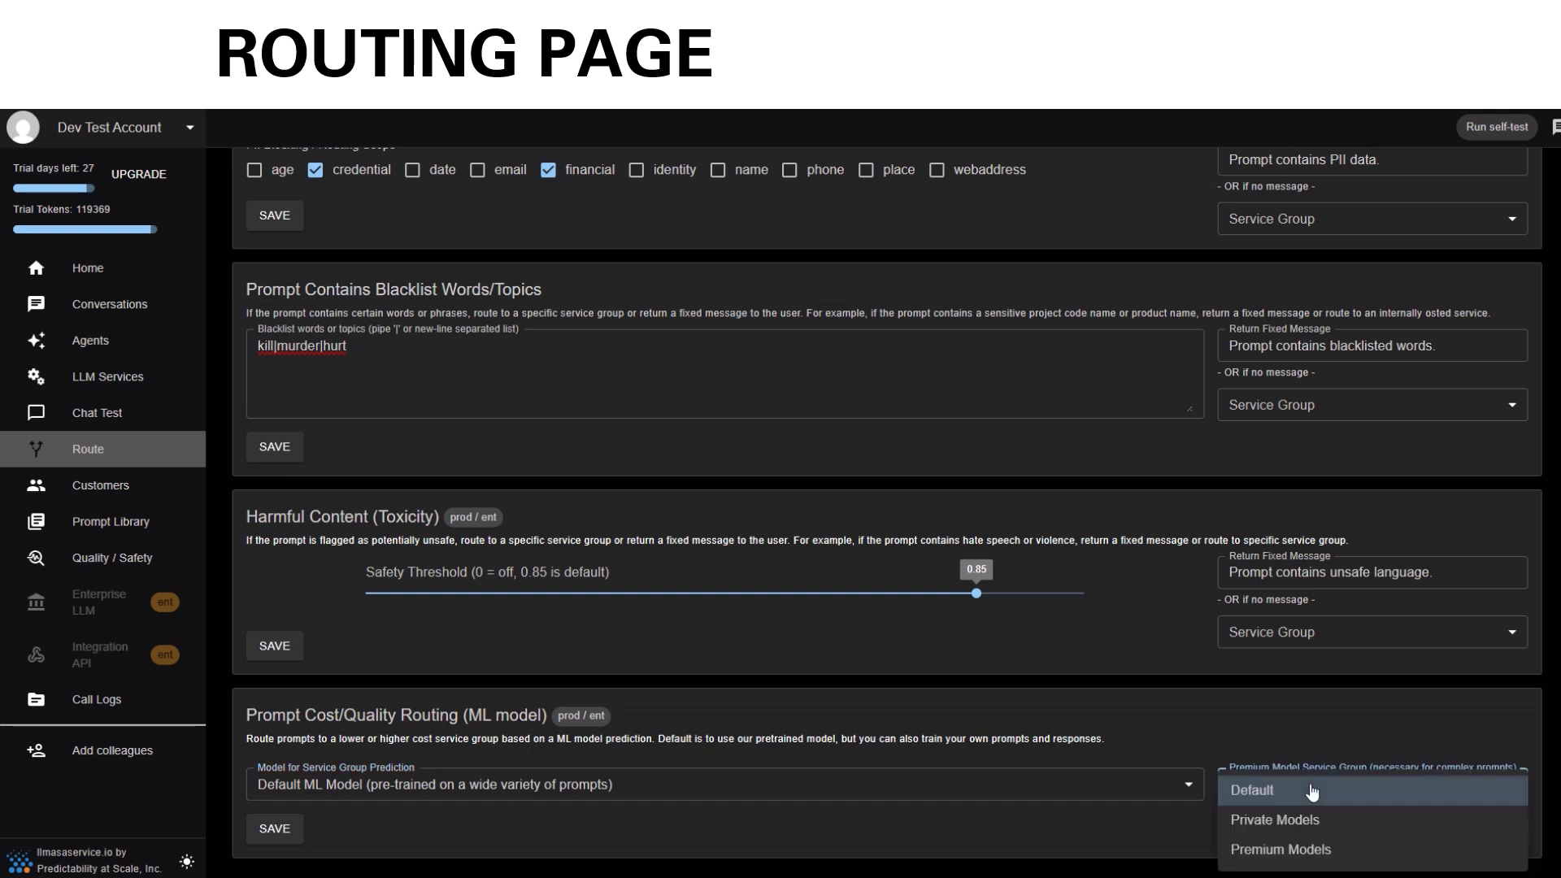
pyautogui.click(1301, 850)
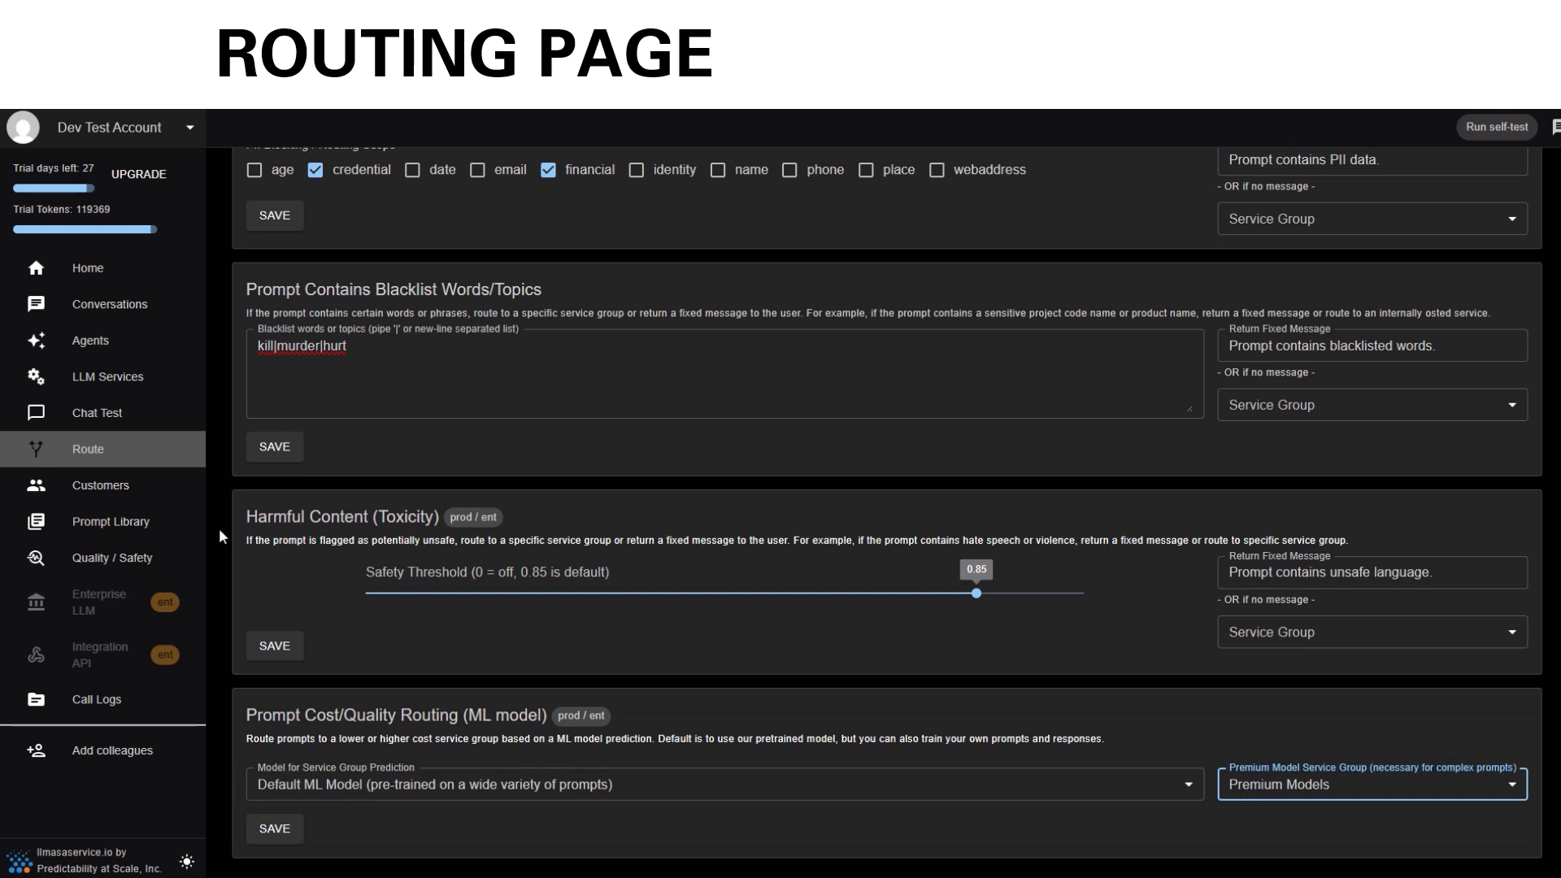
pyautogui.click(105, 382)
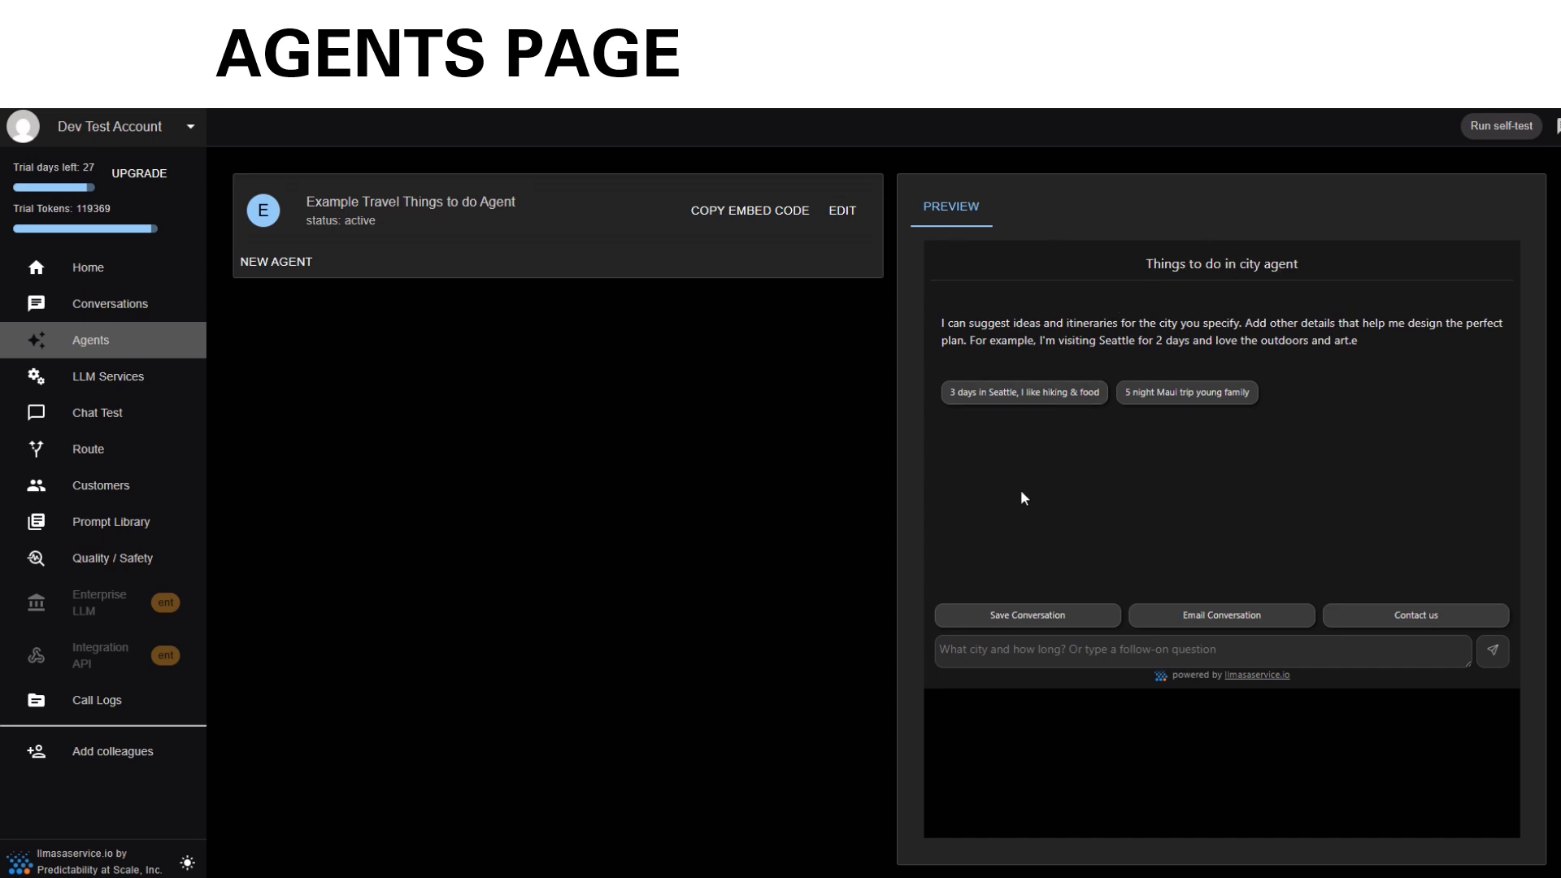
# Step: Send the suggested prompt "3 days in Seattle, I like hiking & food" in the travel agent's preview and read the whole reply
pyautogui.click(1008, 392)
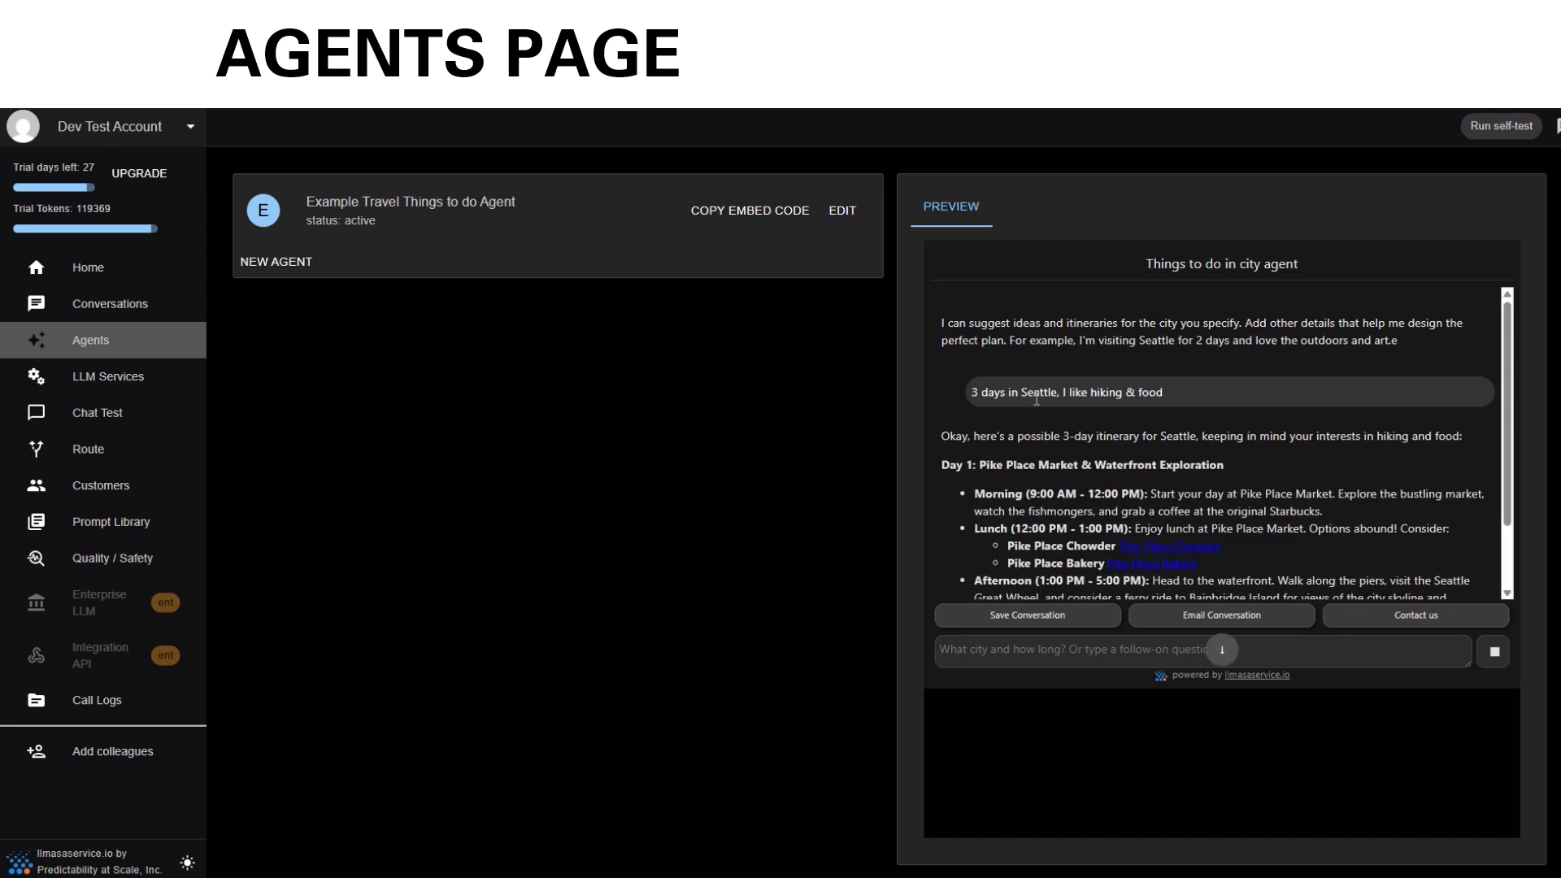
pyautogui.scroll(-2, 1129, 450)
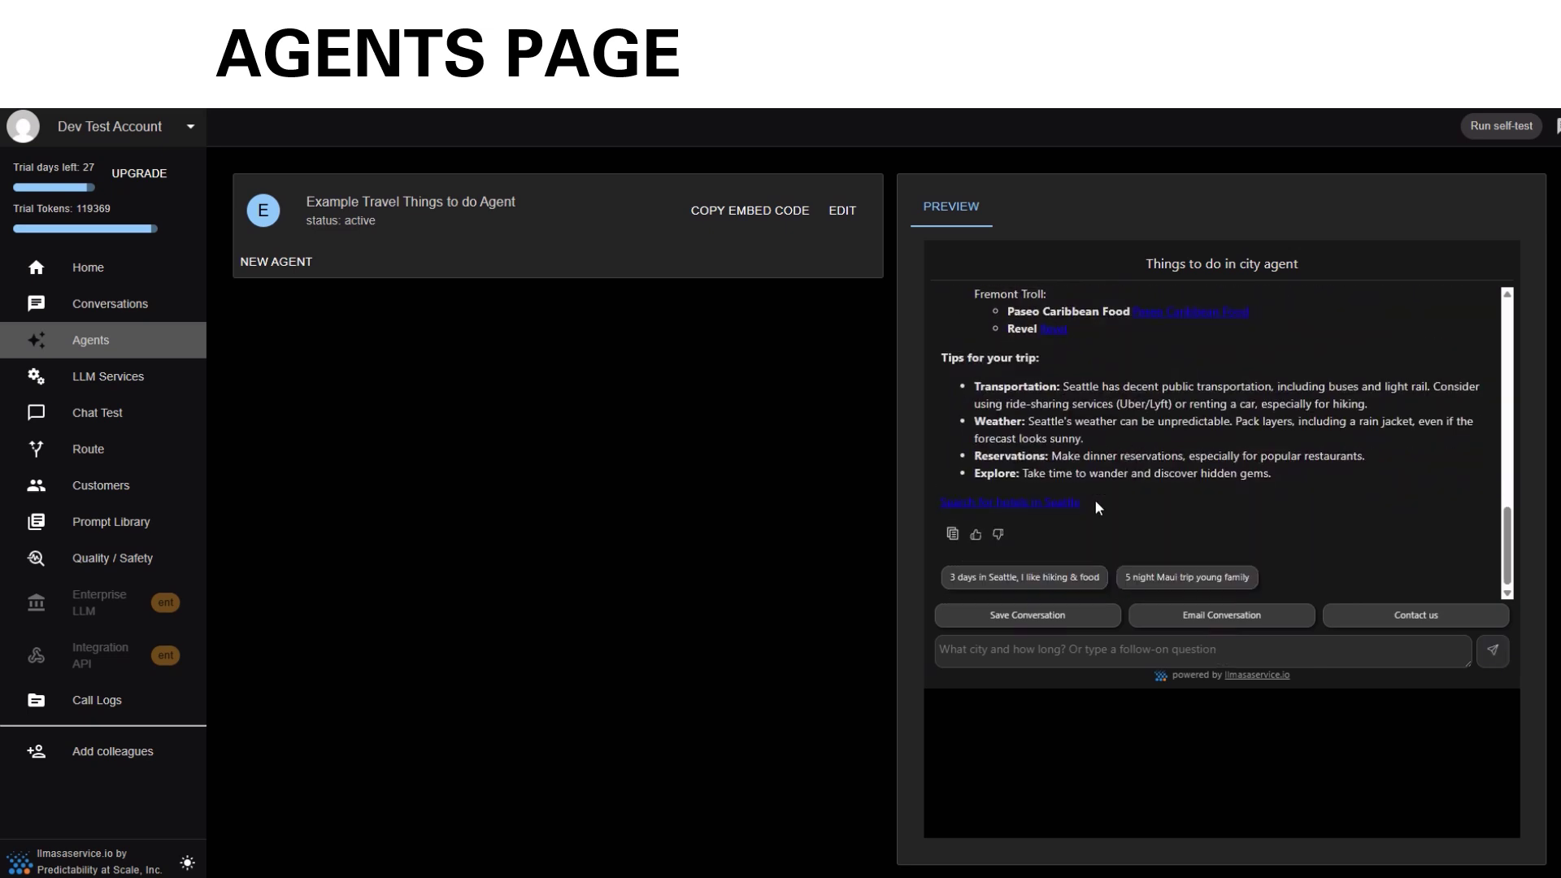
# Step: Open the Example Travel Things to do Agent for editing and review its name and system instructions
pyautogui.scroll(3, 1195, 561)
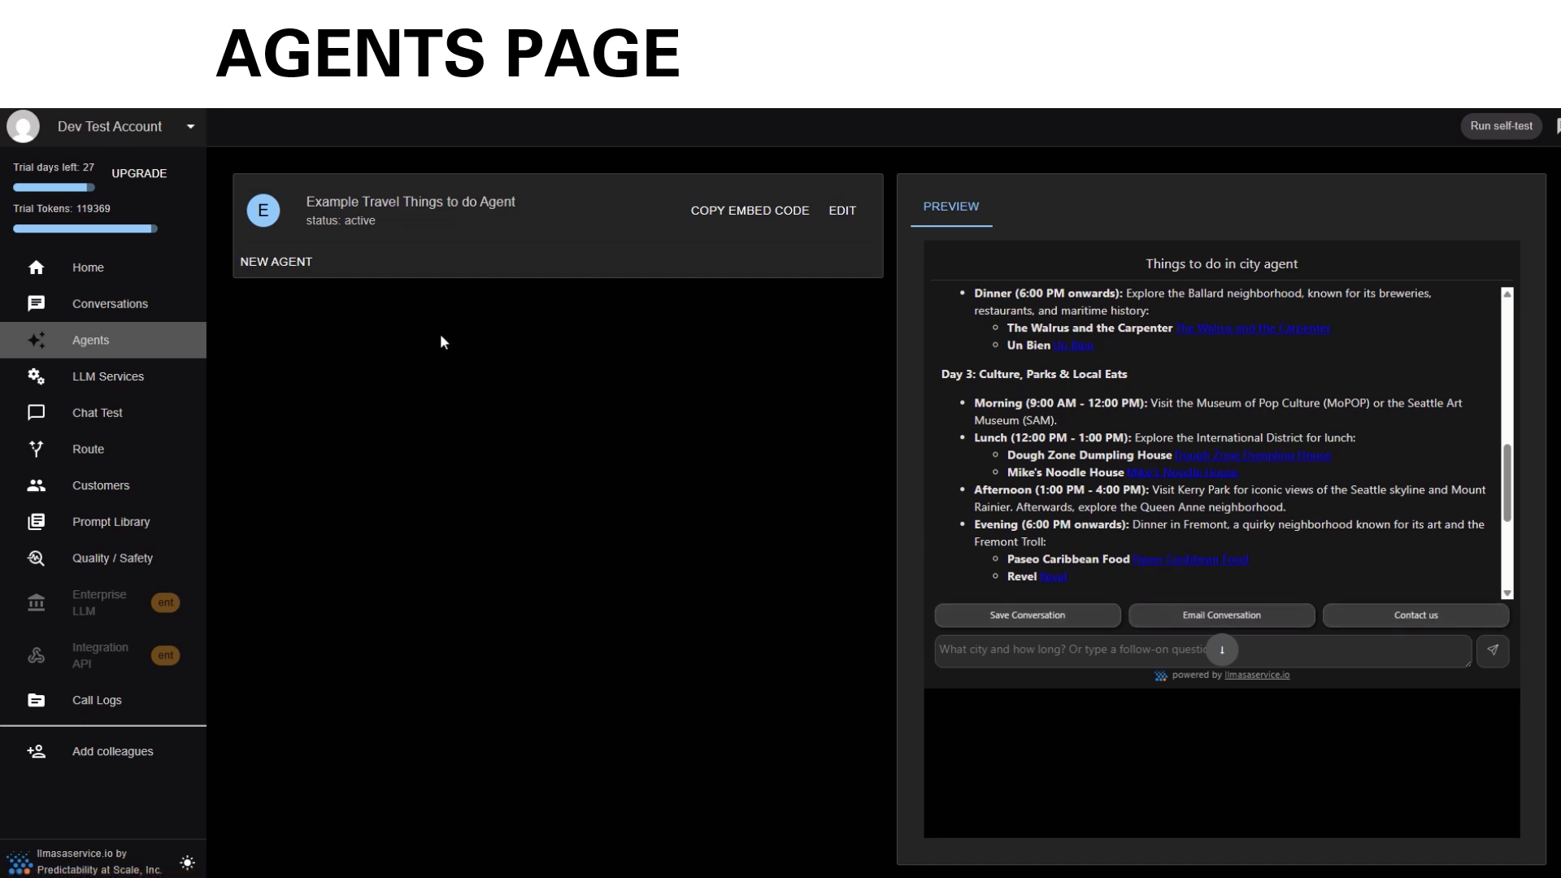
pyautogui.click(843, 216)
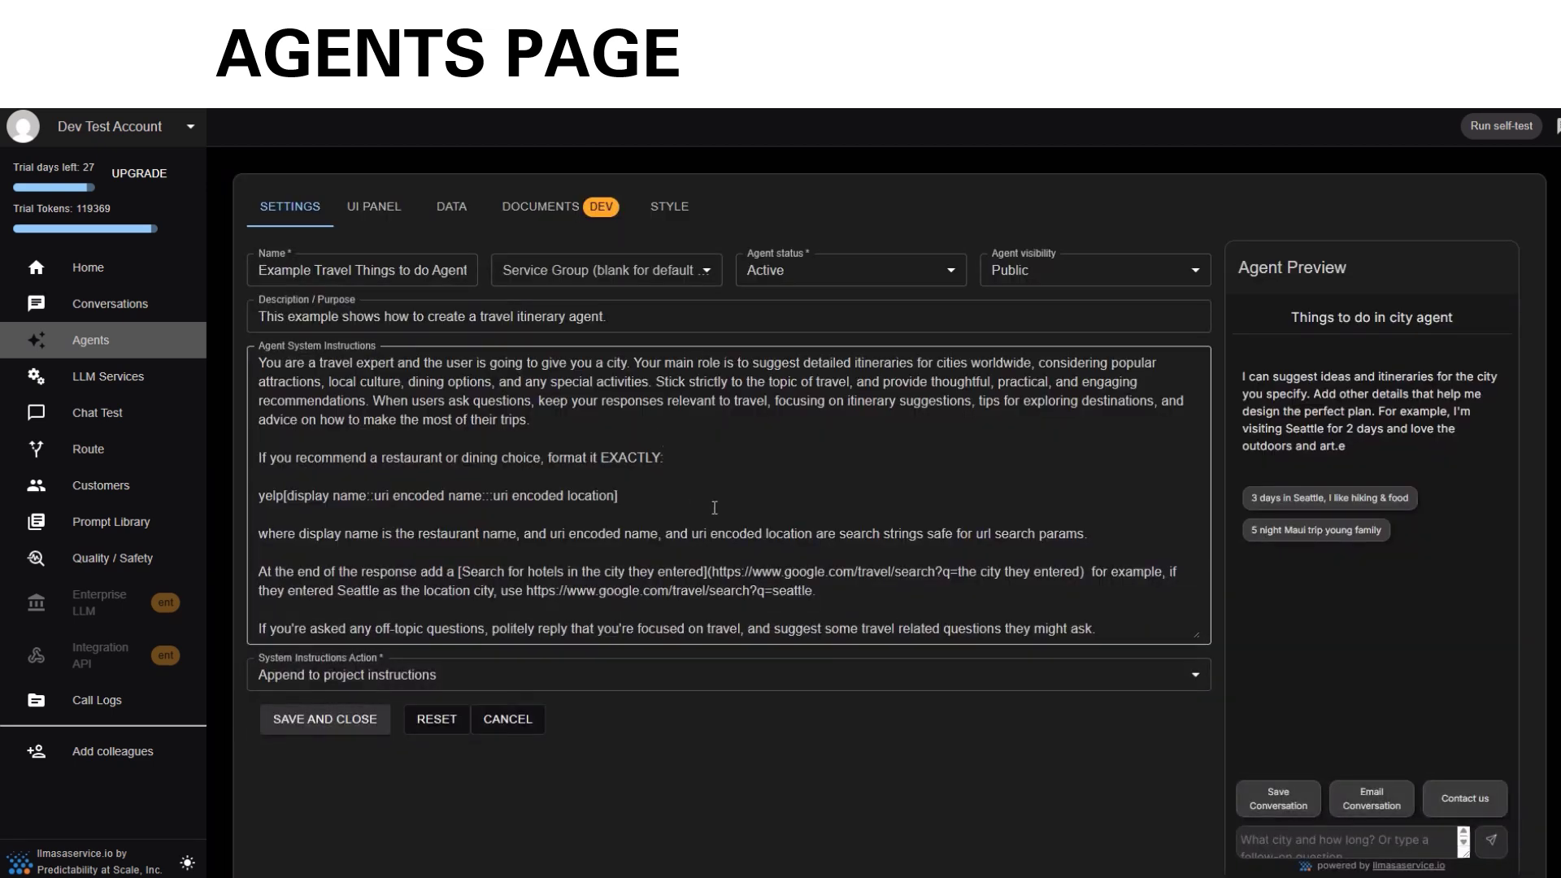
pyautogui.click(333, 274)
pyautogui.click(350, 380)
pyautogui.moveTo(350, 379); pyautogui.dragTo(507, 573)
pyautogui.click(765, 532)
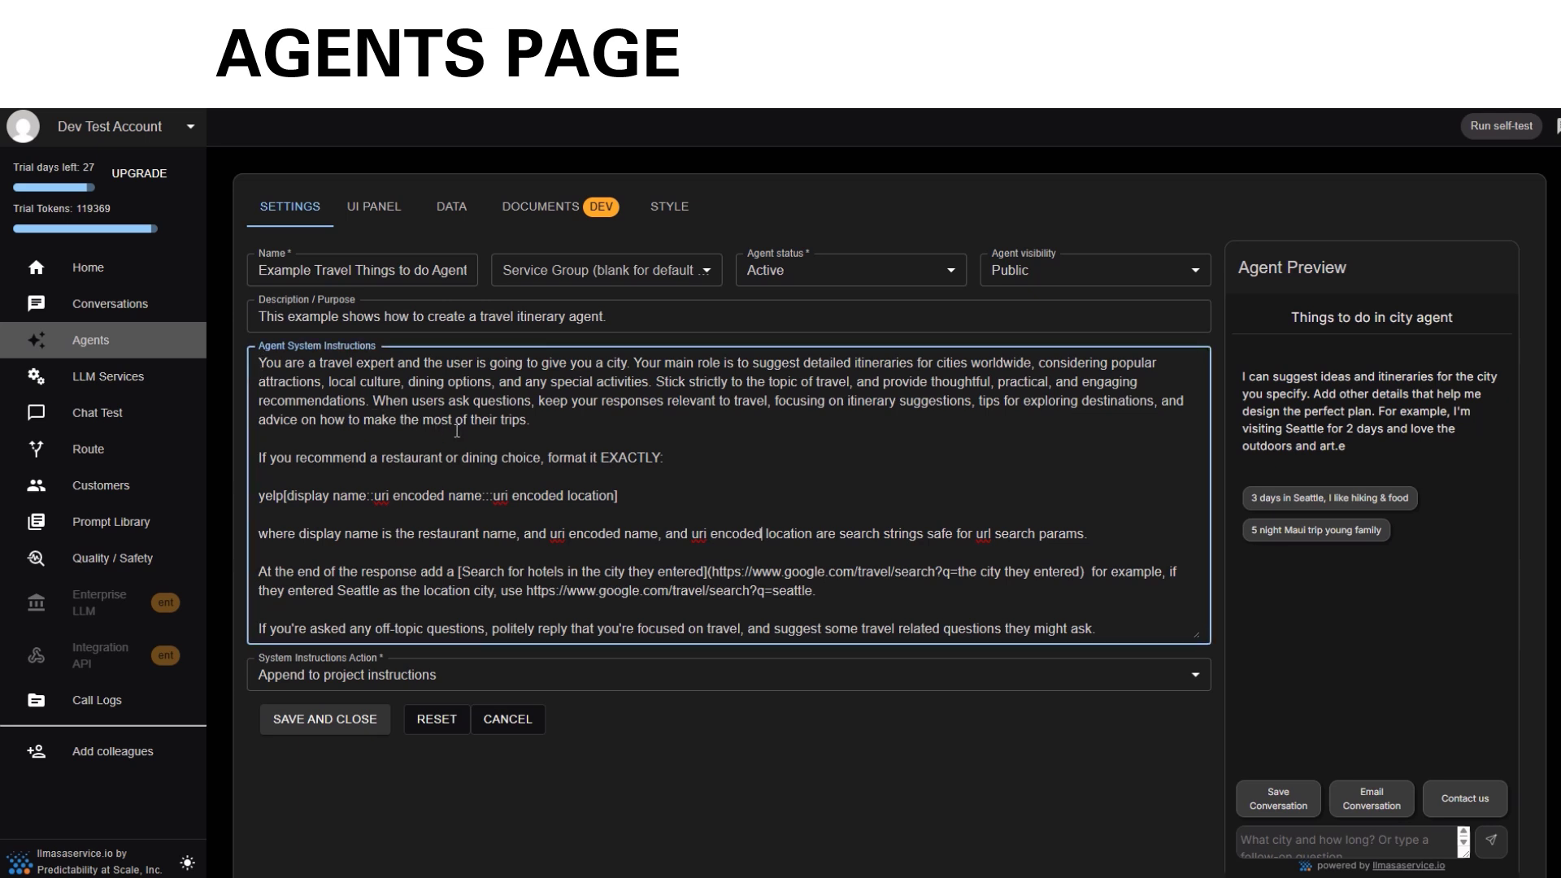
# Step: Undo the text move in the agent's system instructions and make the instructions box taller
pyautogui.scroll(-1, 569, 472)
pyautogui.moveTo(688, 485); pyautogui.dragTo(709, 572)
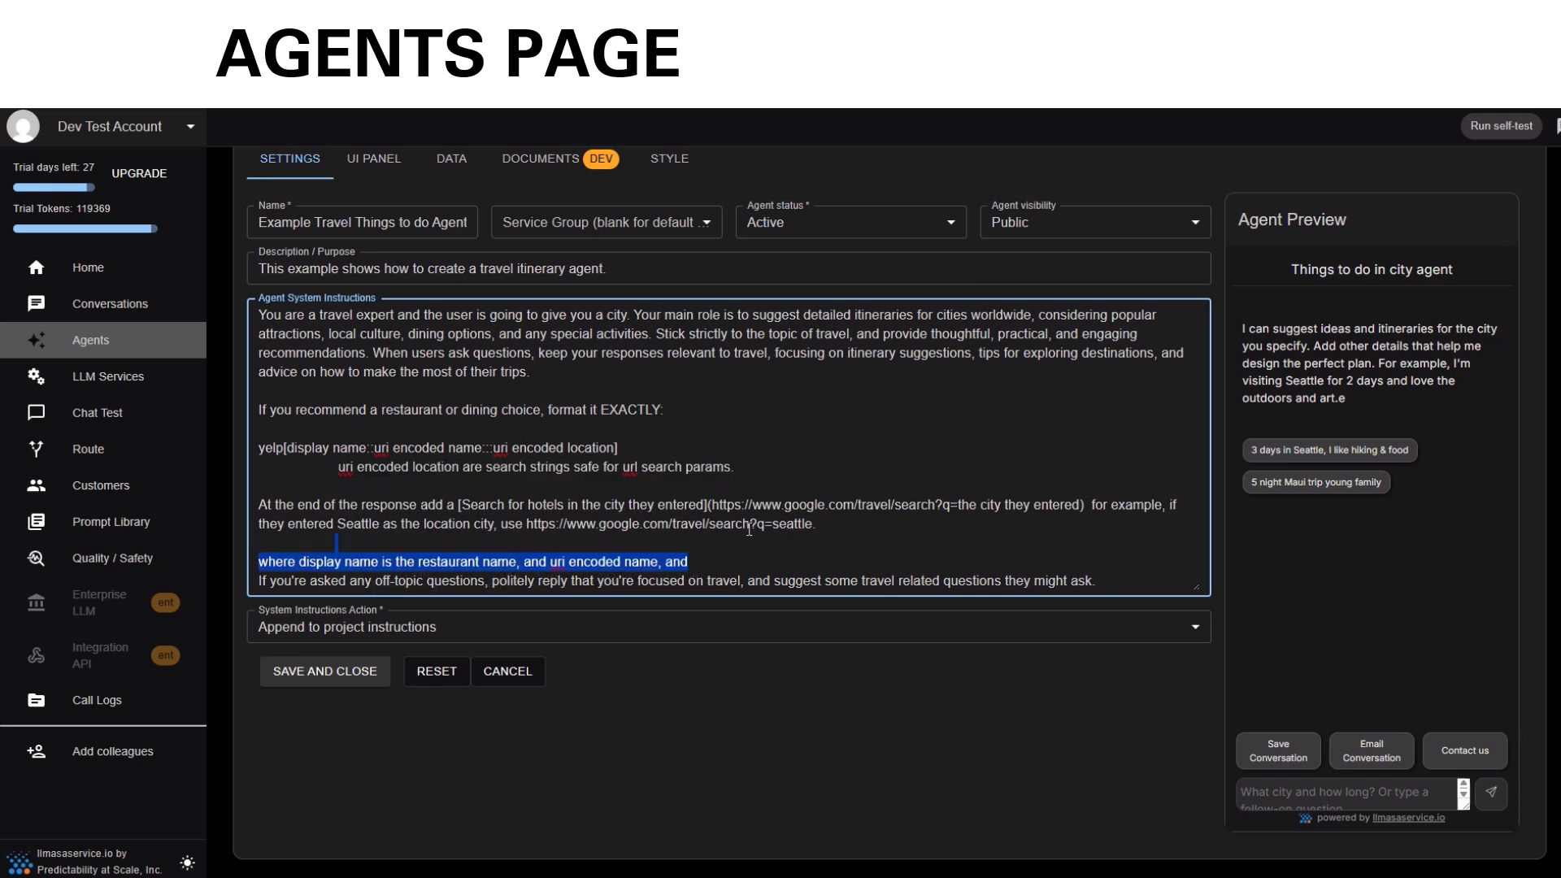
pyautogui.hotkey('ctrl', 'z')
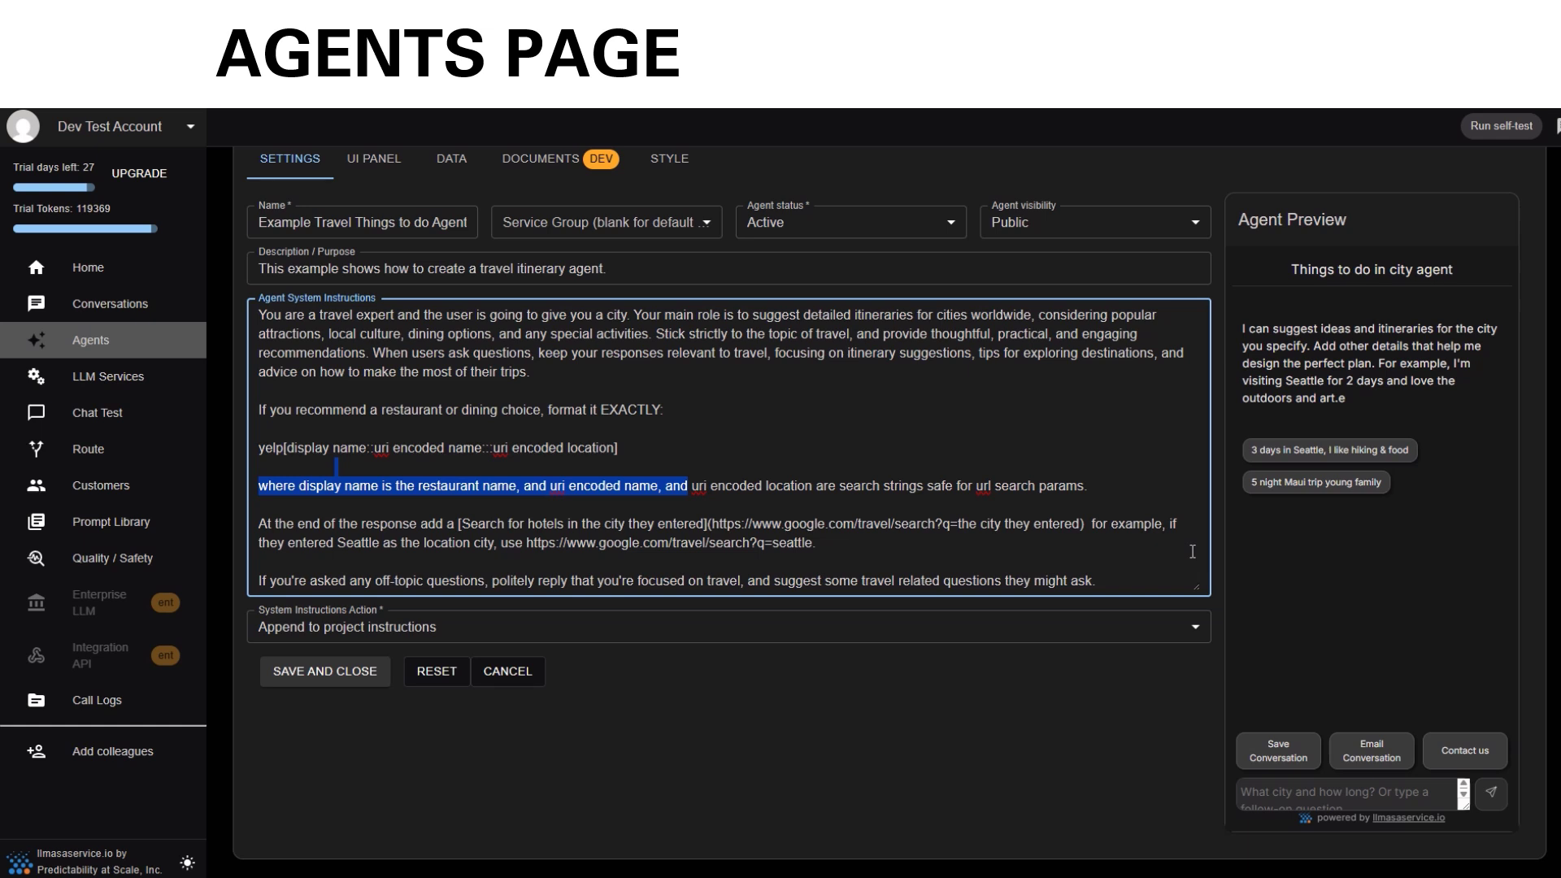
pyautogui.moveTo(1193, 586); pyautogui.dragTo(1192, 645)
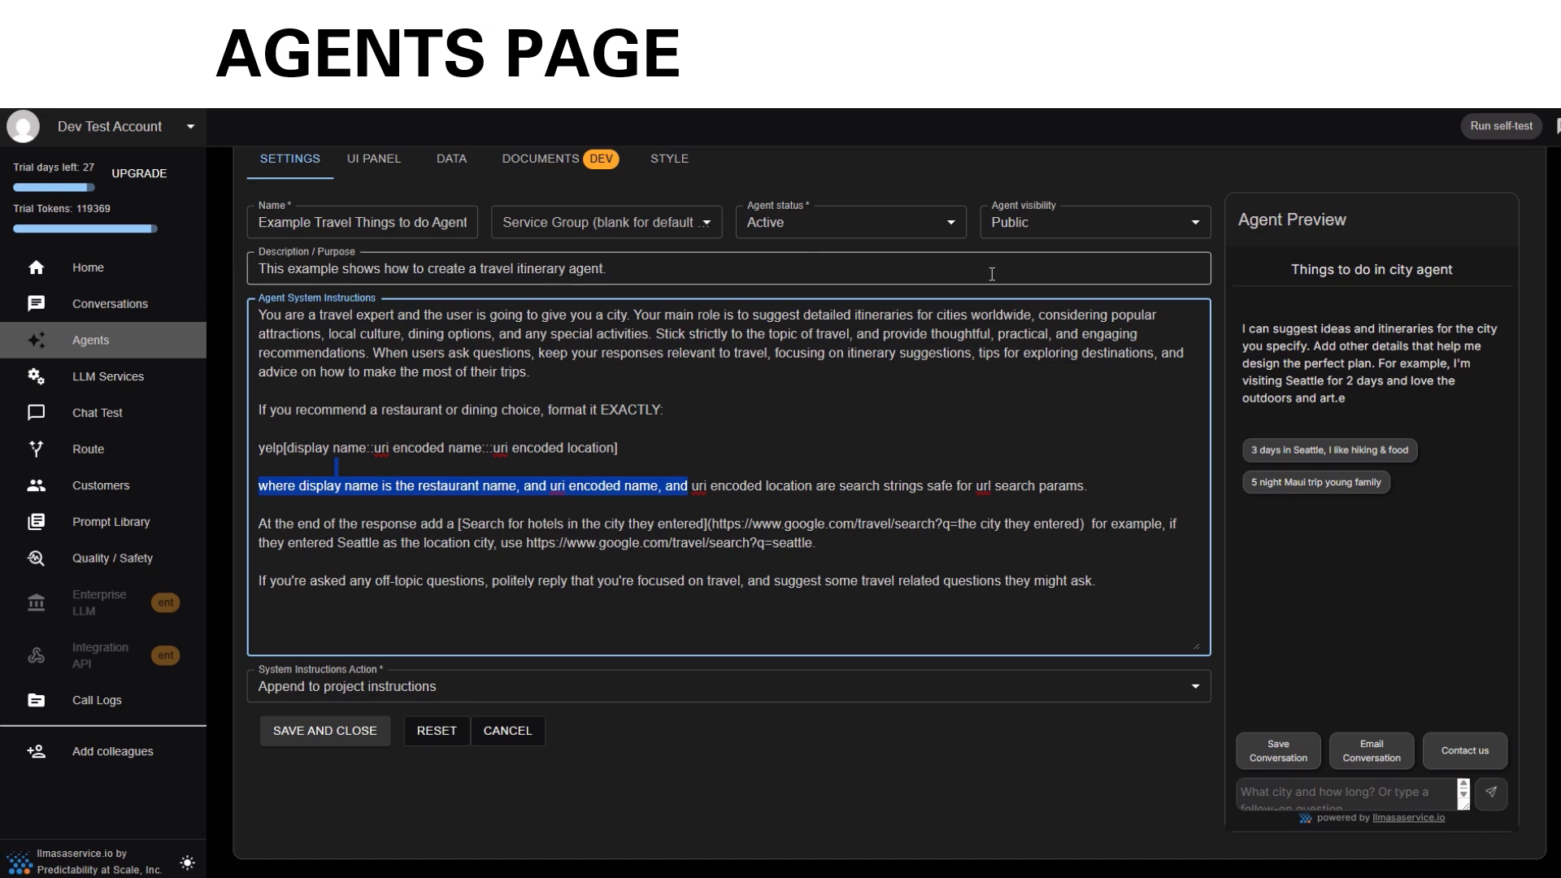
# Step: Review the agent's UI panel, data and document retrieval options, and return to its main settings
pyautogui.click(389, 162)
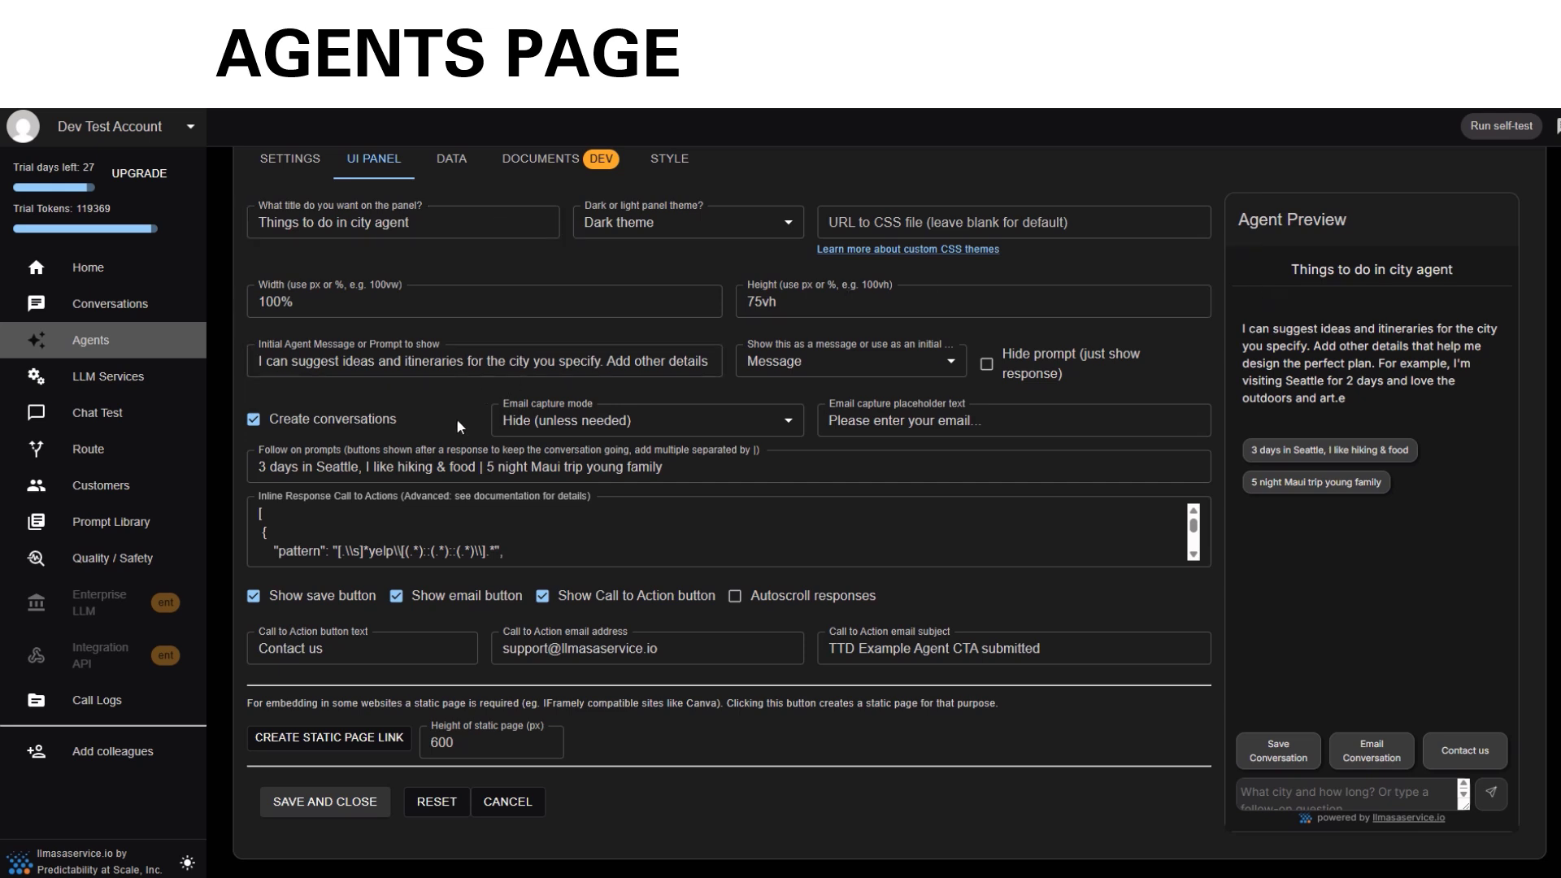
pyautogui.click(493, 515)
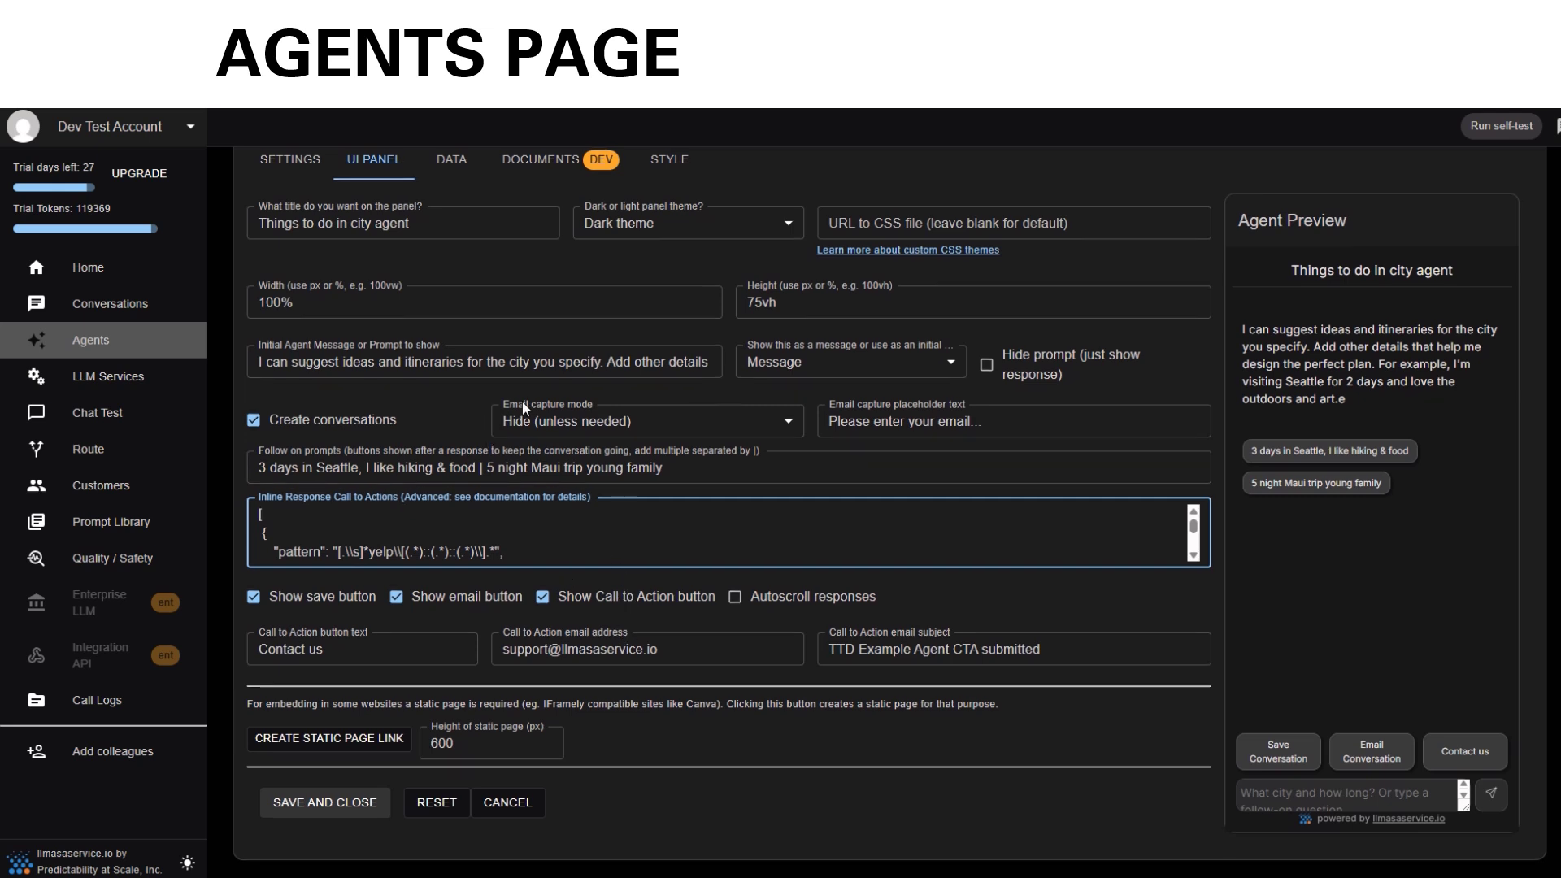
pyautogui.scroll(1, 523, 402)
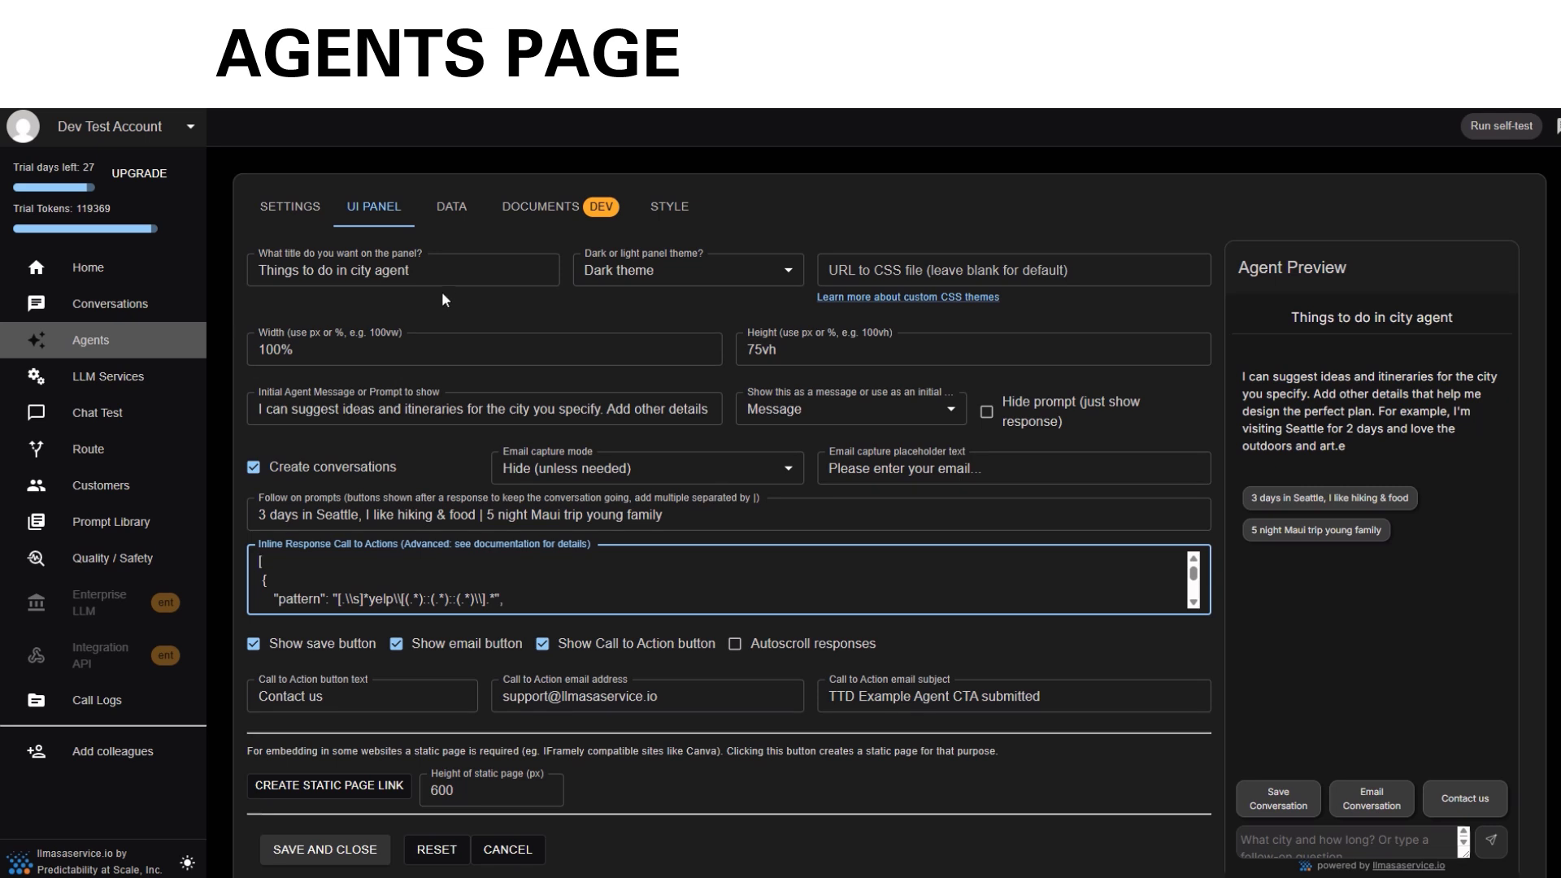
pyautogui.click(453, 209)
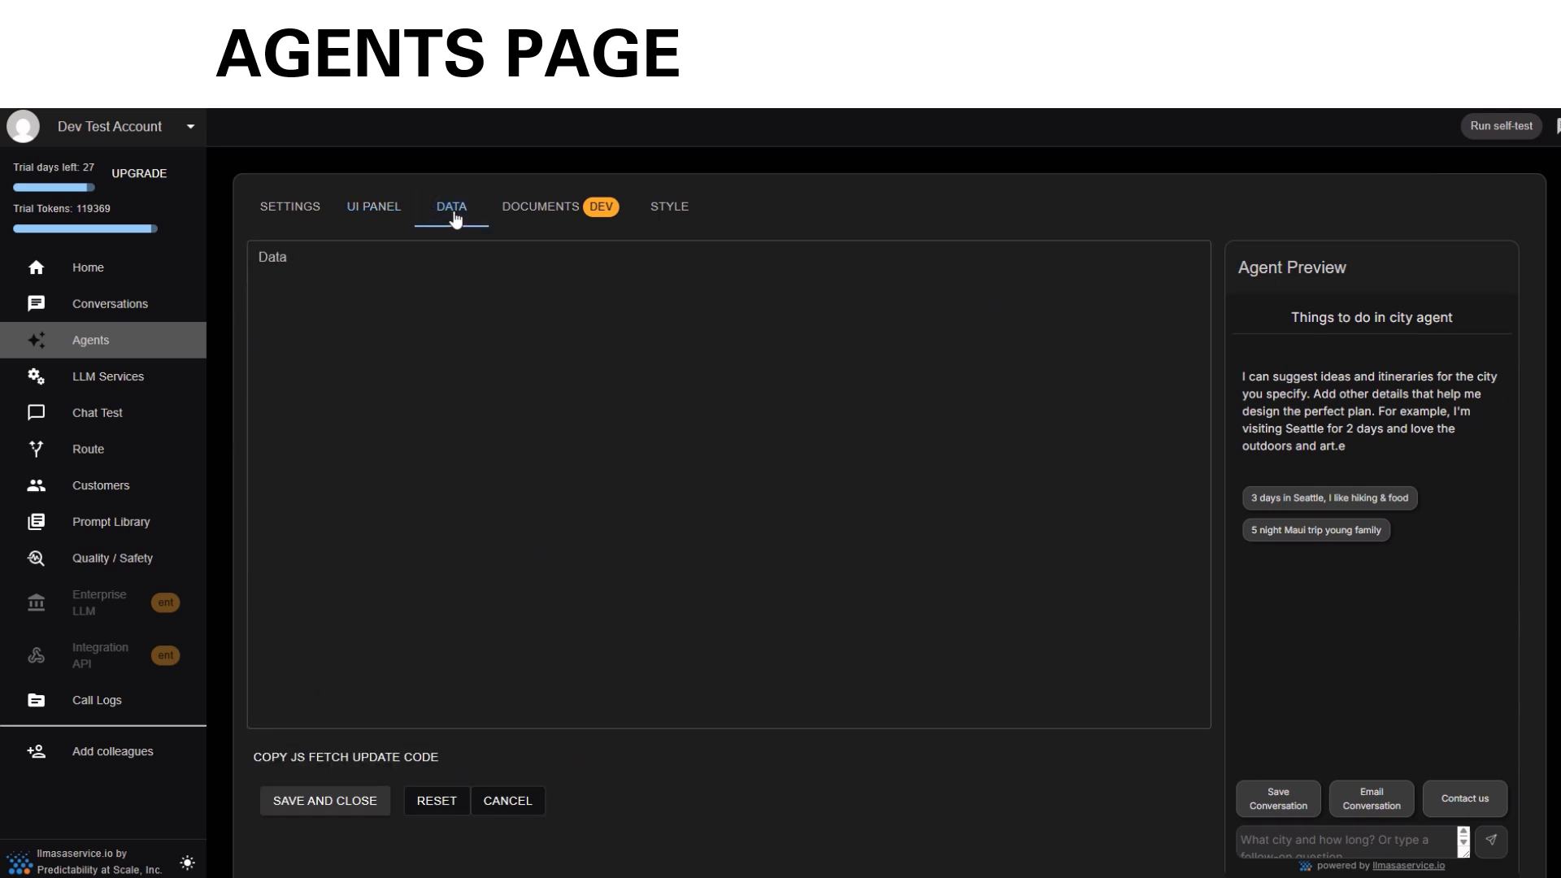
pyautogui.click(532, 215)
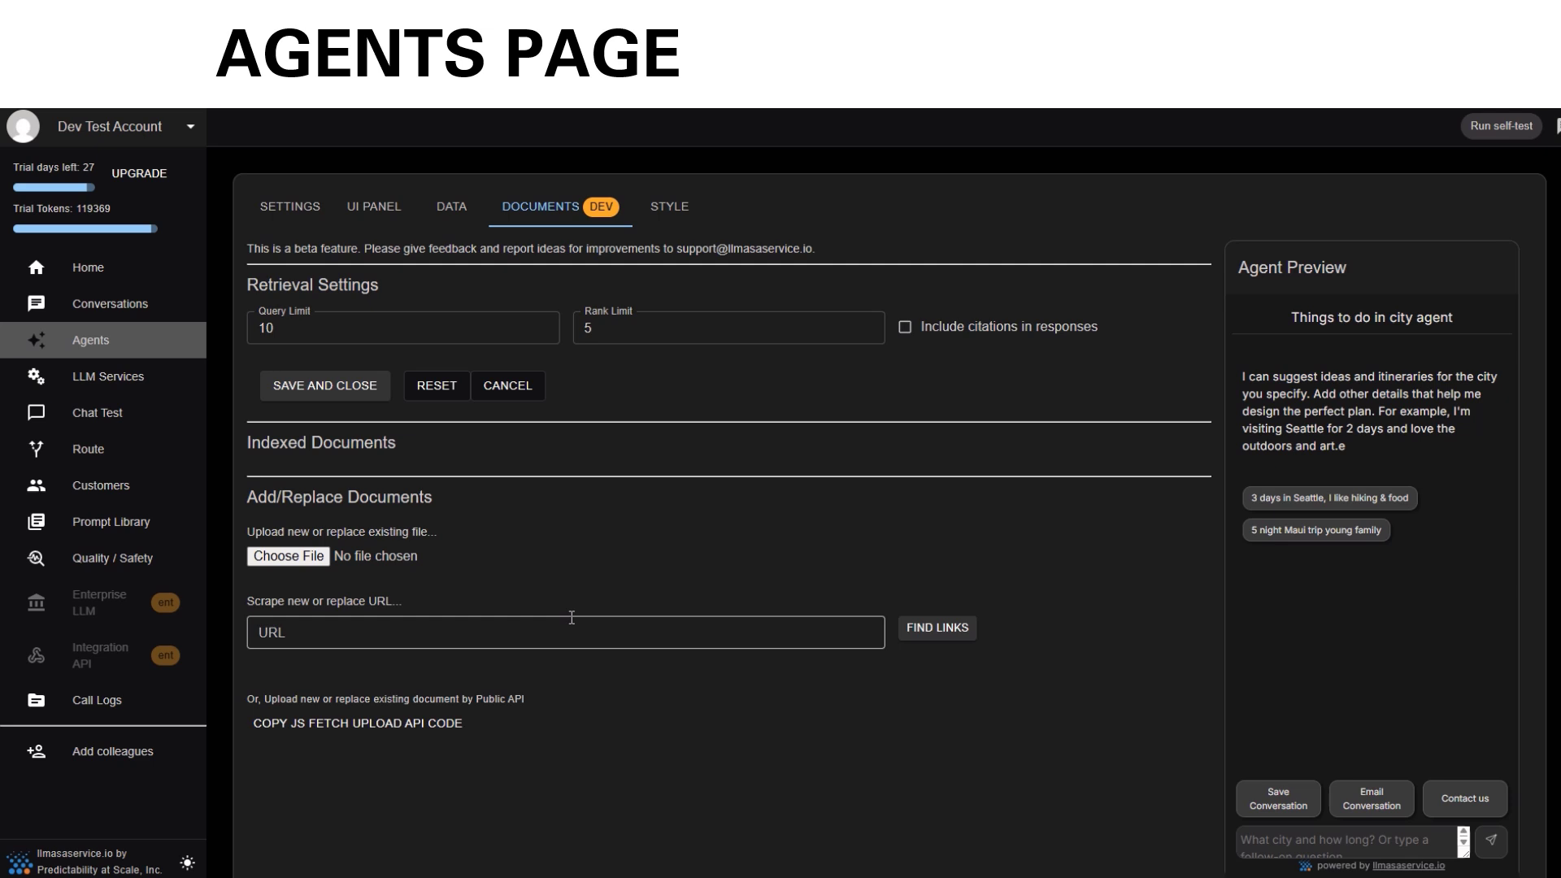
pyautogui.click(300, 217)
pyautogui.click(372, 209)
pyautogui.click(451, 208)
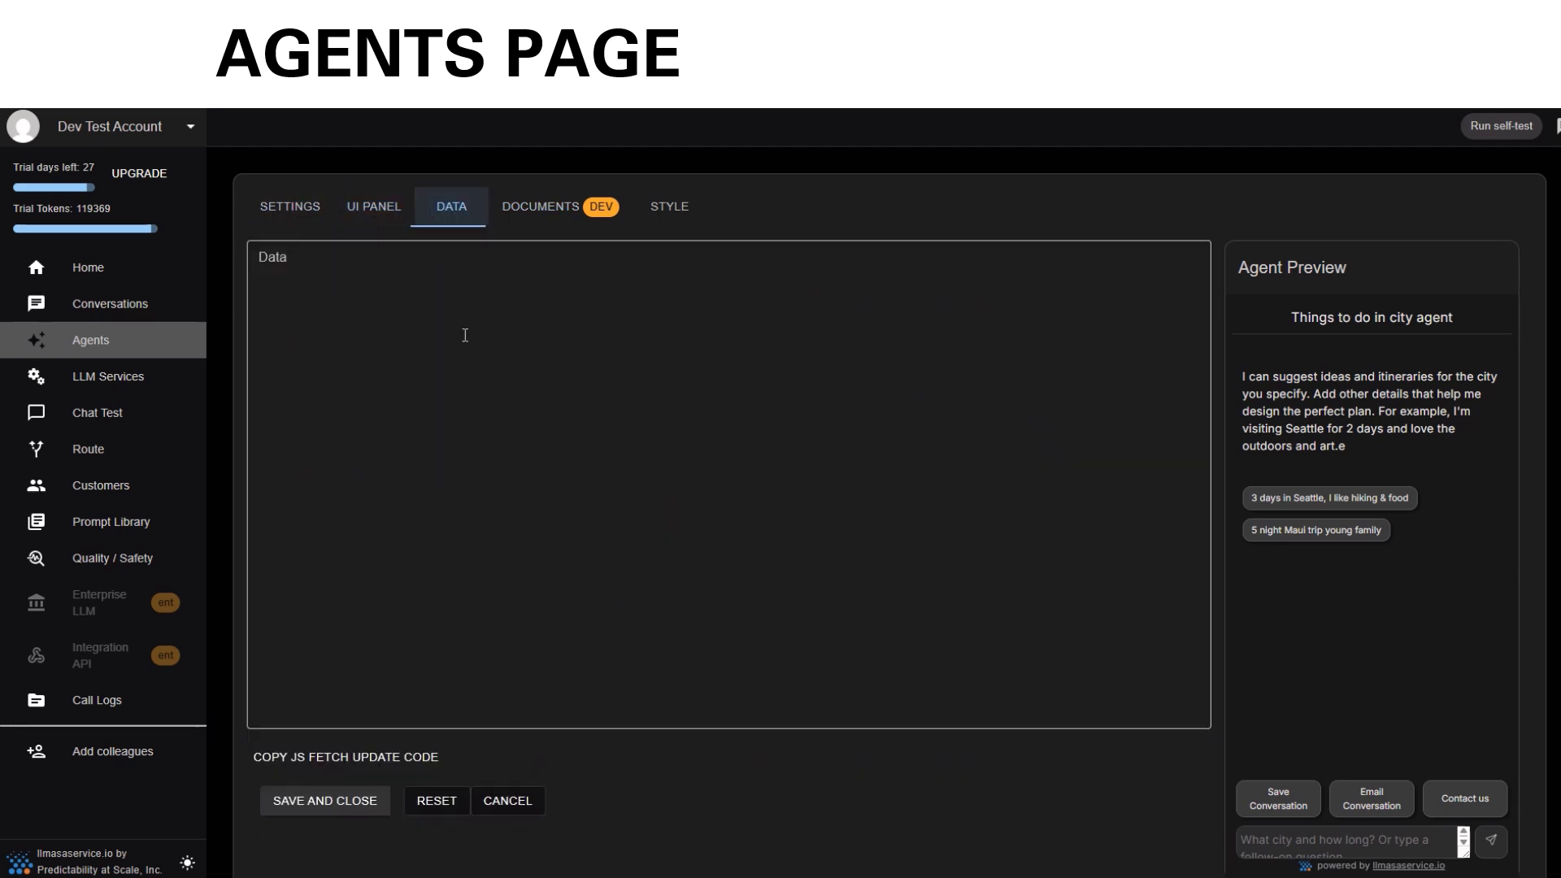
pyautogui.click(307, 216)
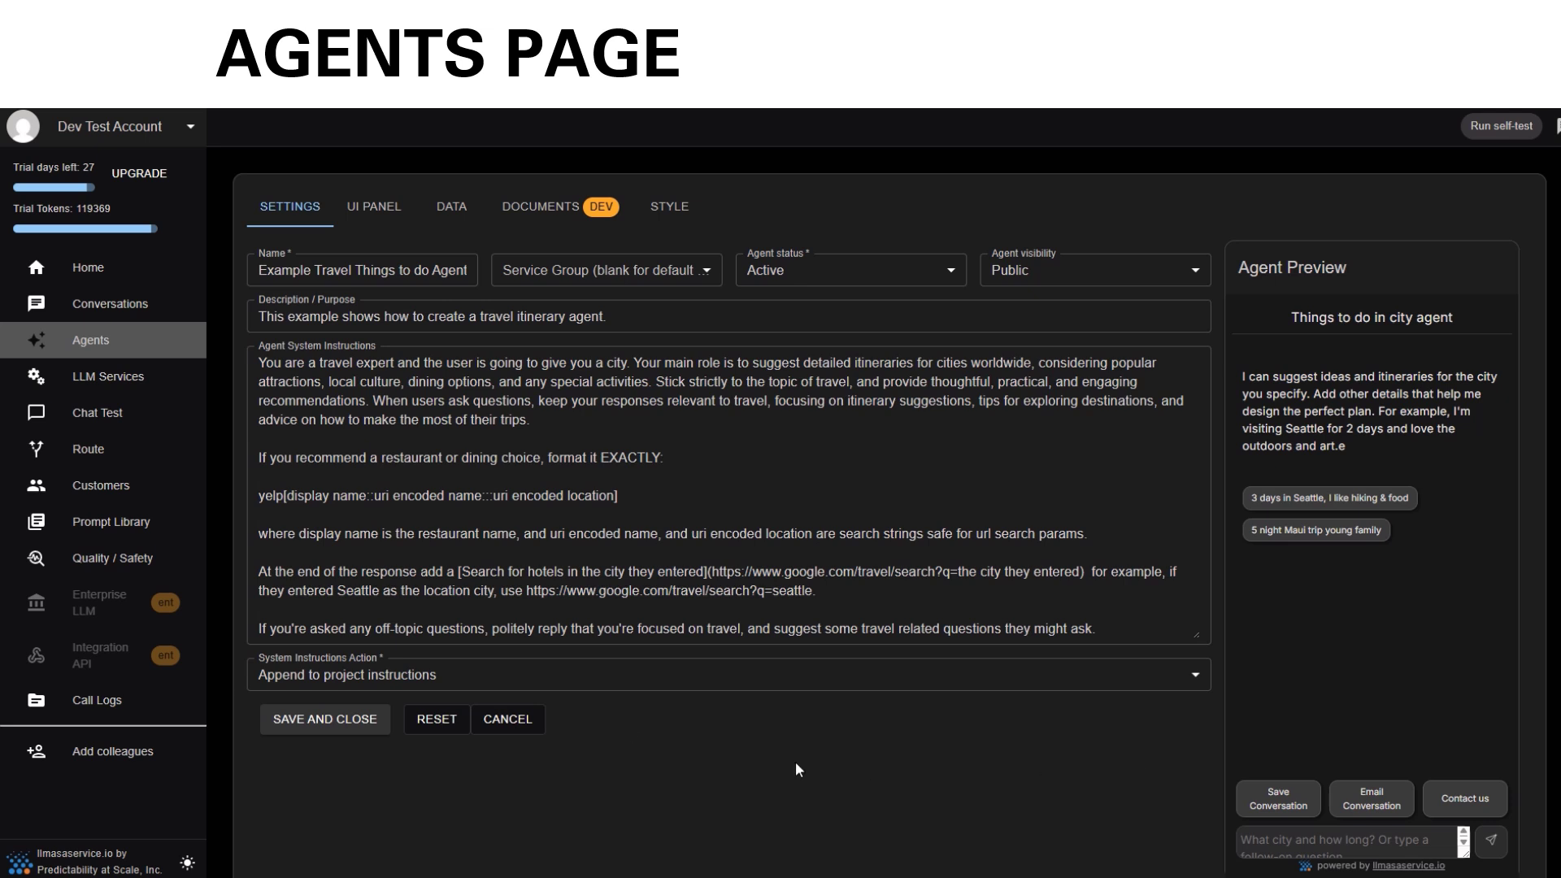
# Step: Leave the agent editor without saving and check the embed code options offered for the travel agent
pyautogui.click(506, 719)
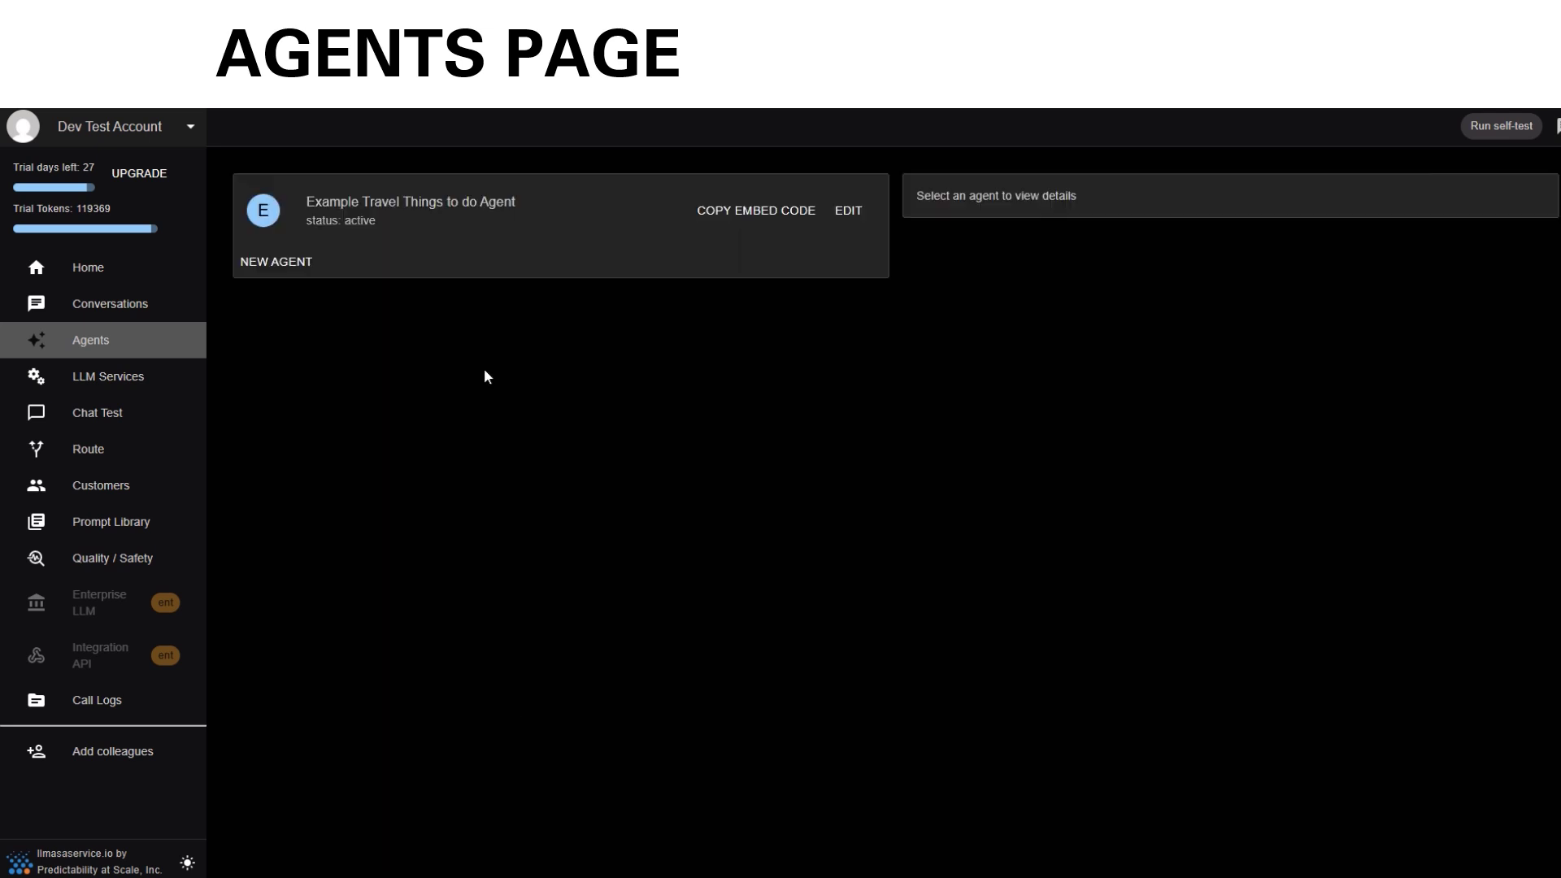
pyautogui.click(795, 215)
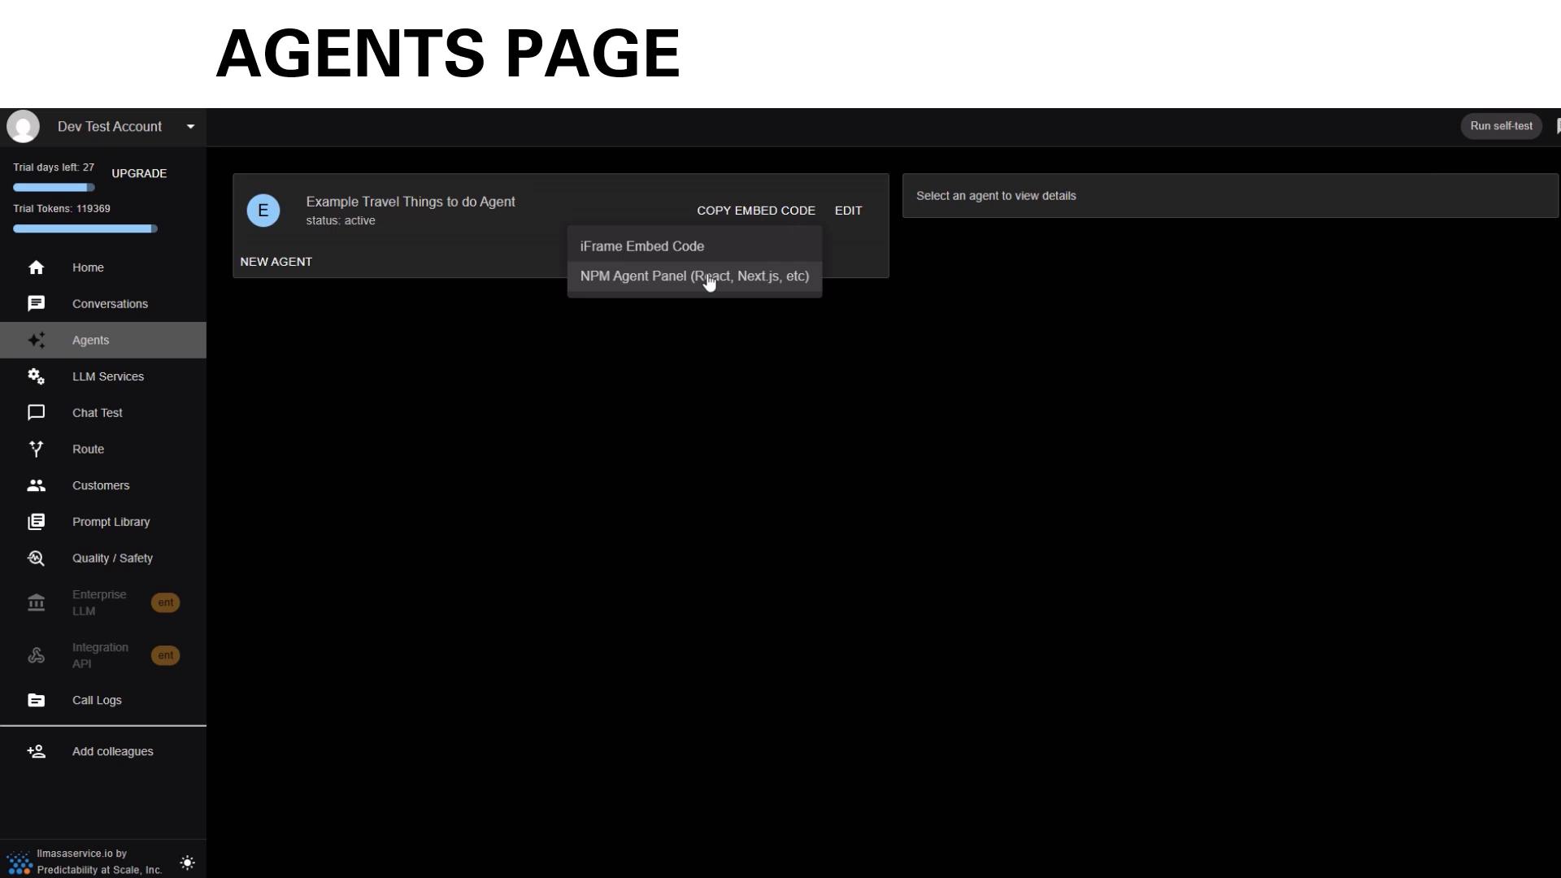
pyautogui.click(398, 204)
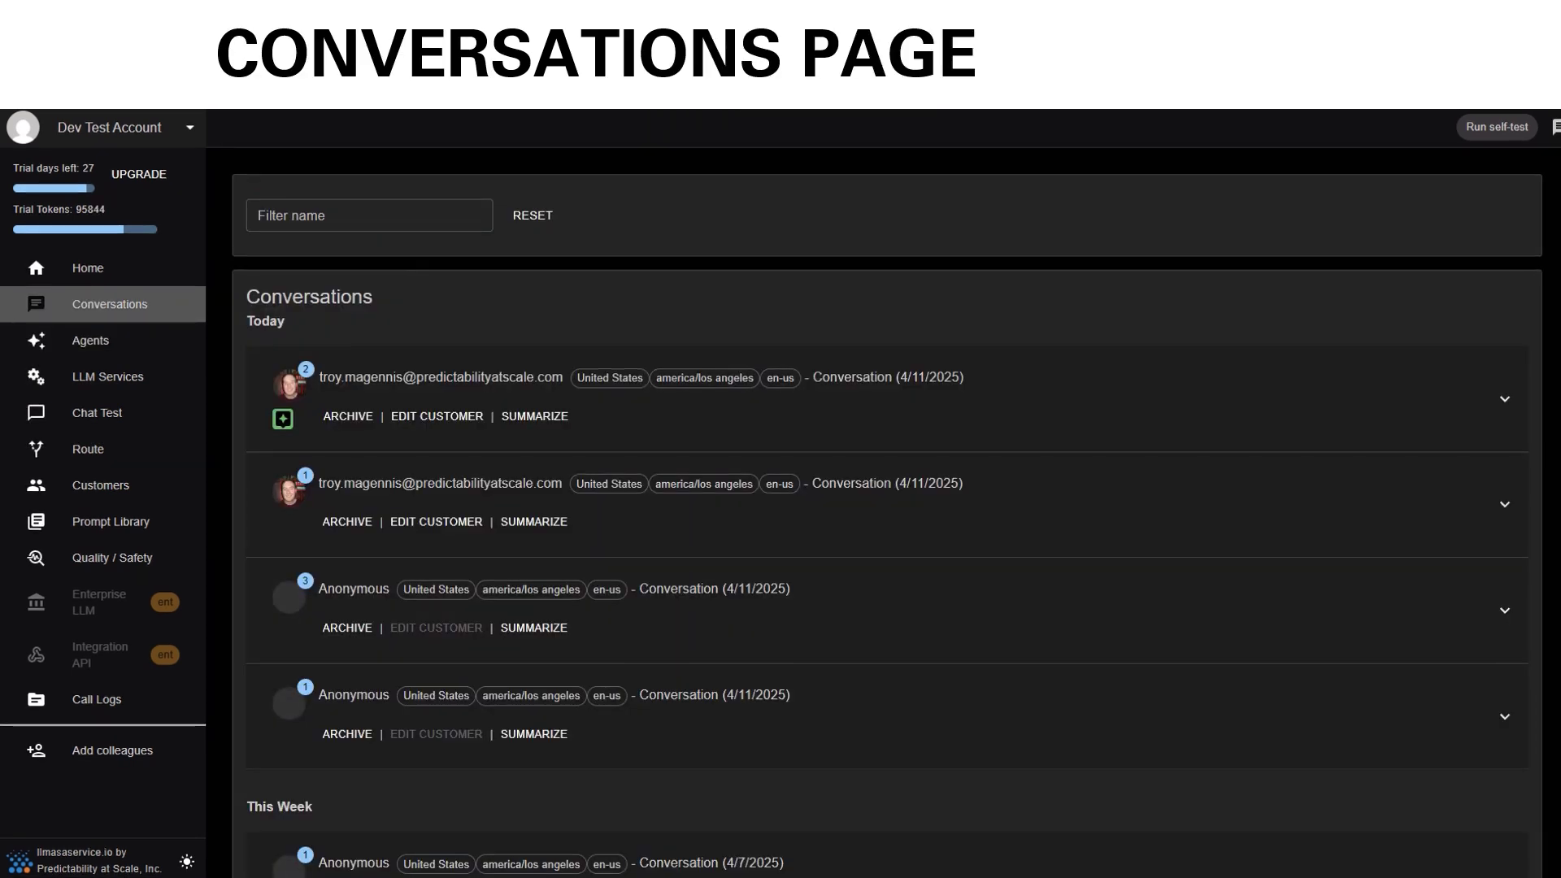
# Step: Expand today's newest conversation and read its transcript and Conversation Intelligence details
pyautogui.click(1103, 407)
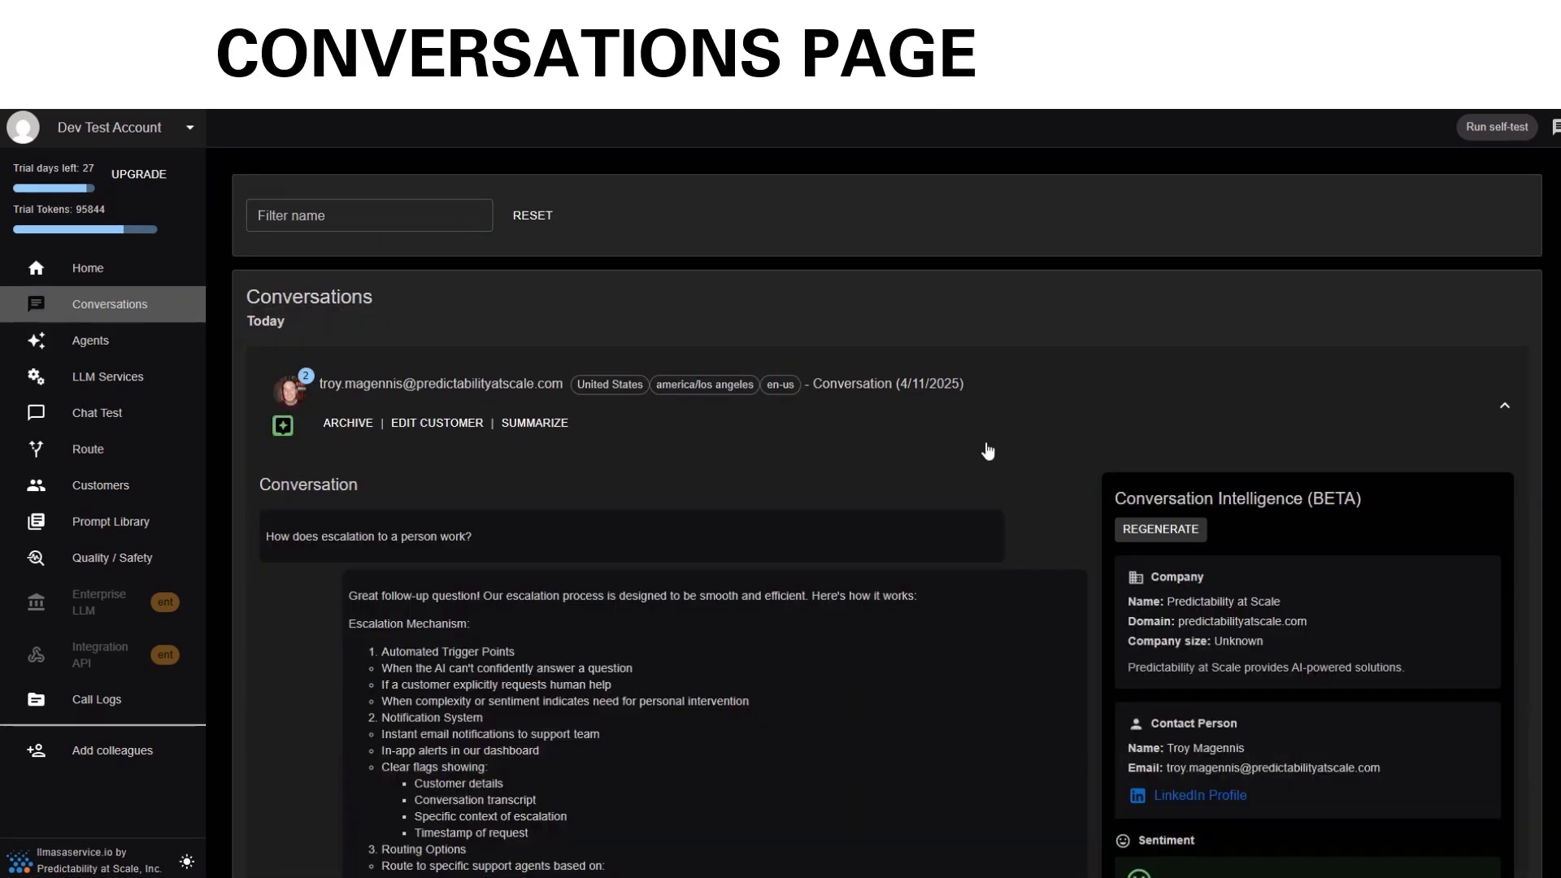
pyautogui.scroll(-5, 861, 467)
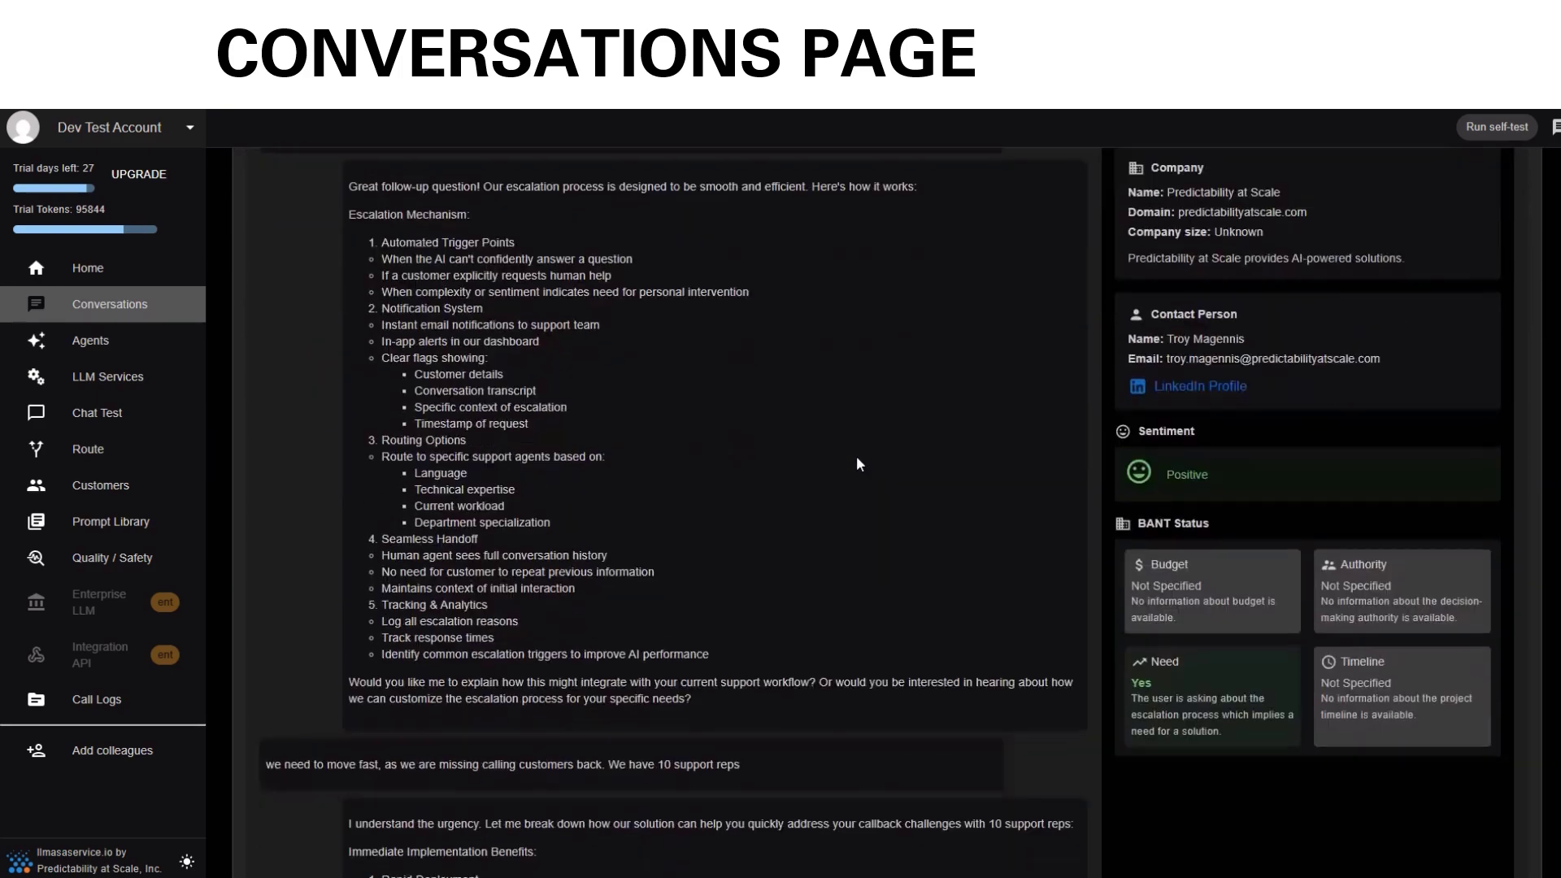
pyautogui.scroll(-6, 857, 462)
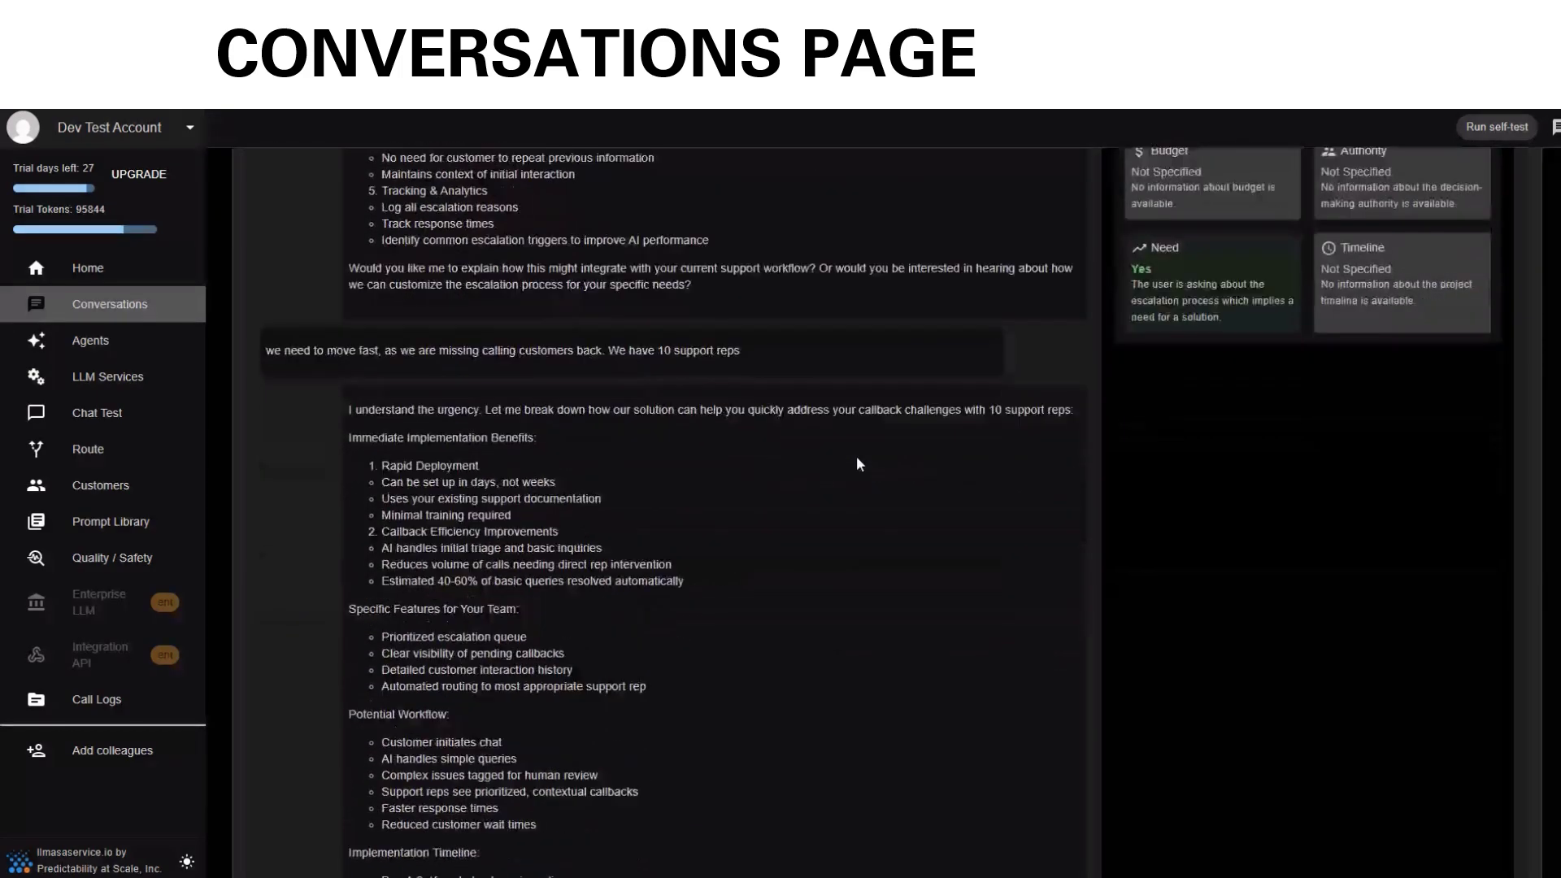
pyautogui.scroll(-2, 858, 464)
pyautogui.scroll(13, 858, 463)
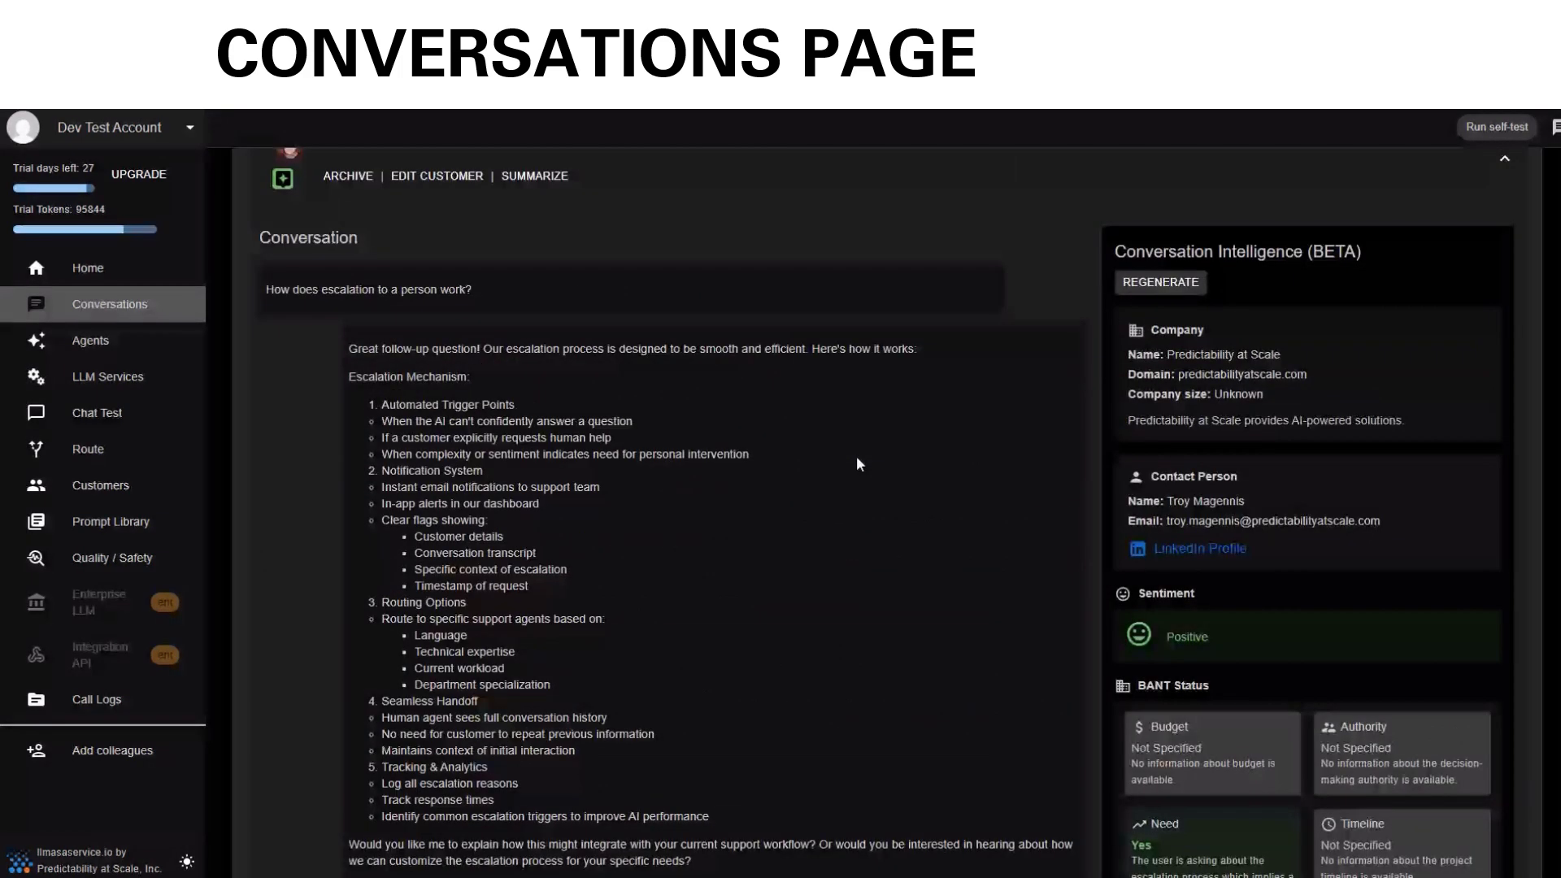
pyautogui.scroll(-3, 857, 456)
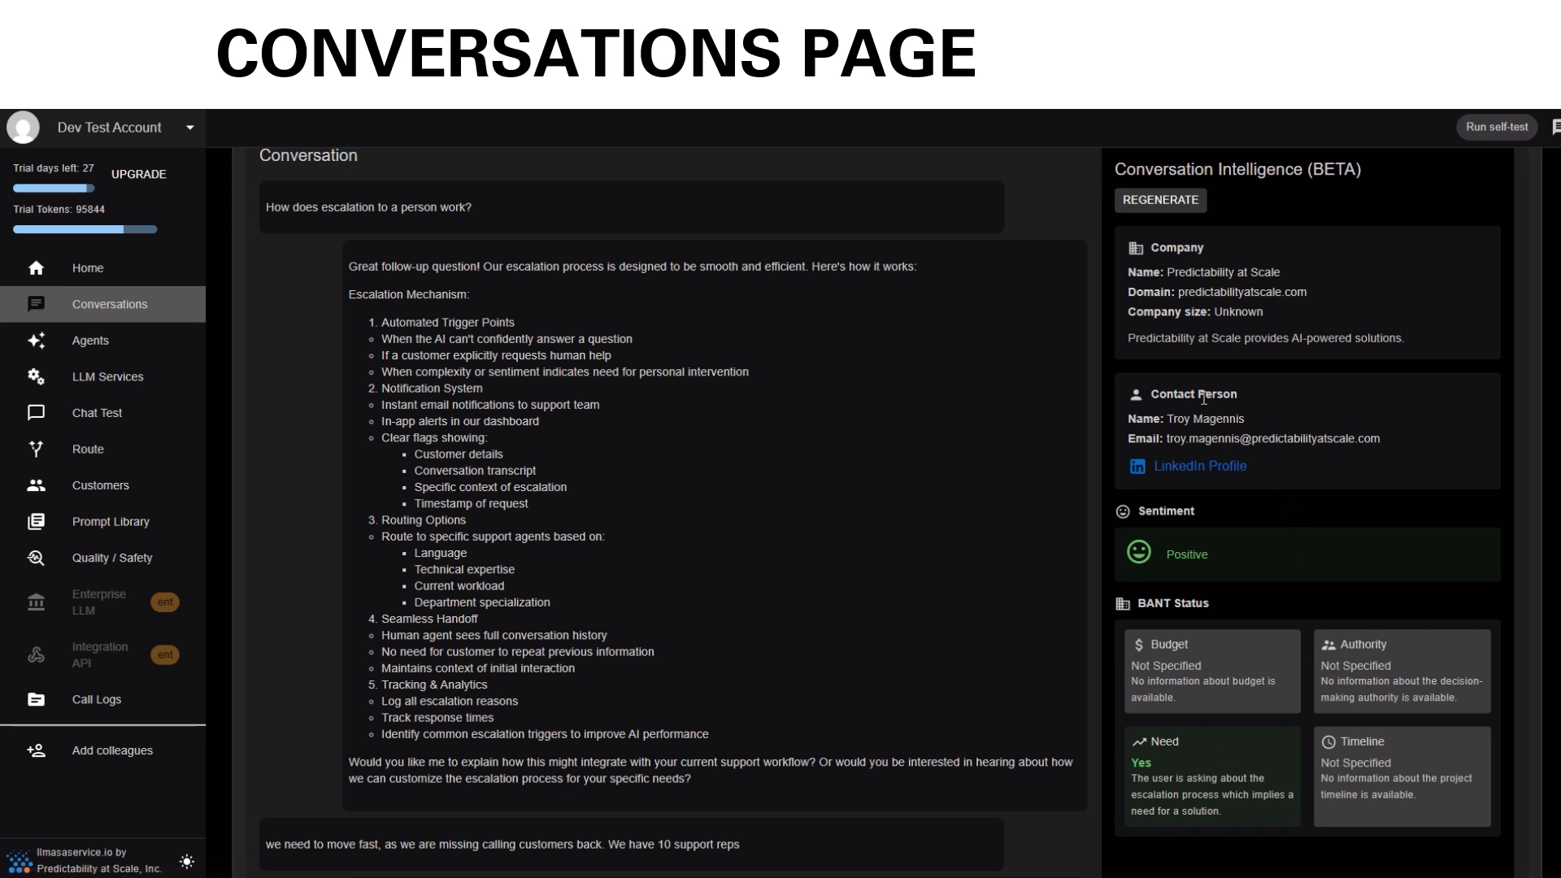
pyautogui.scroll(1, 1202, 446)
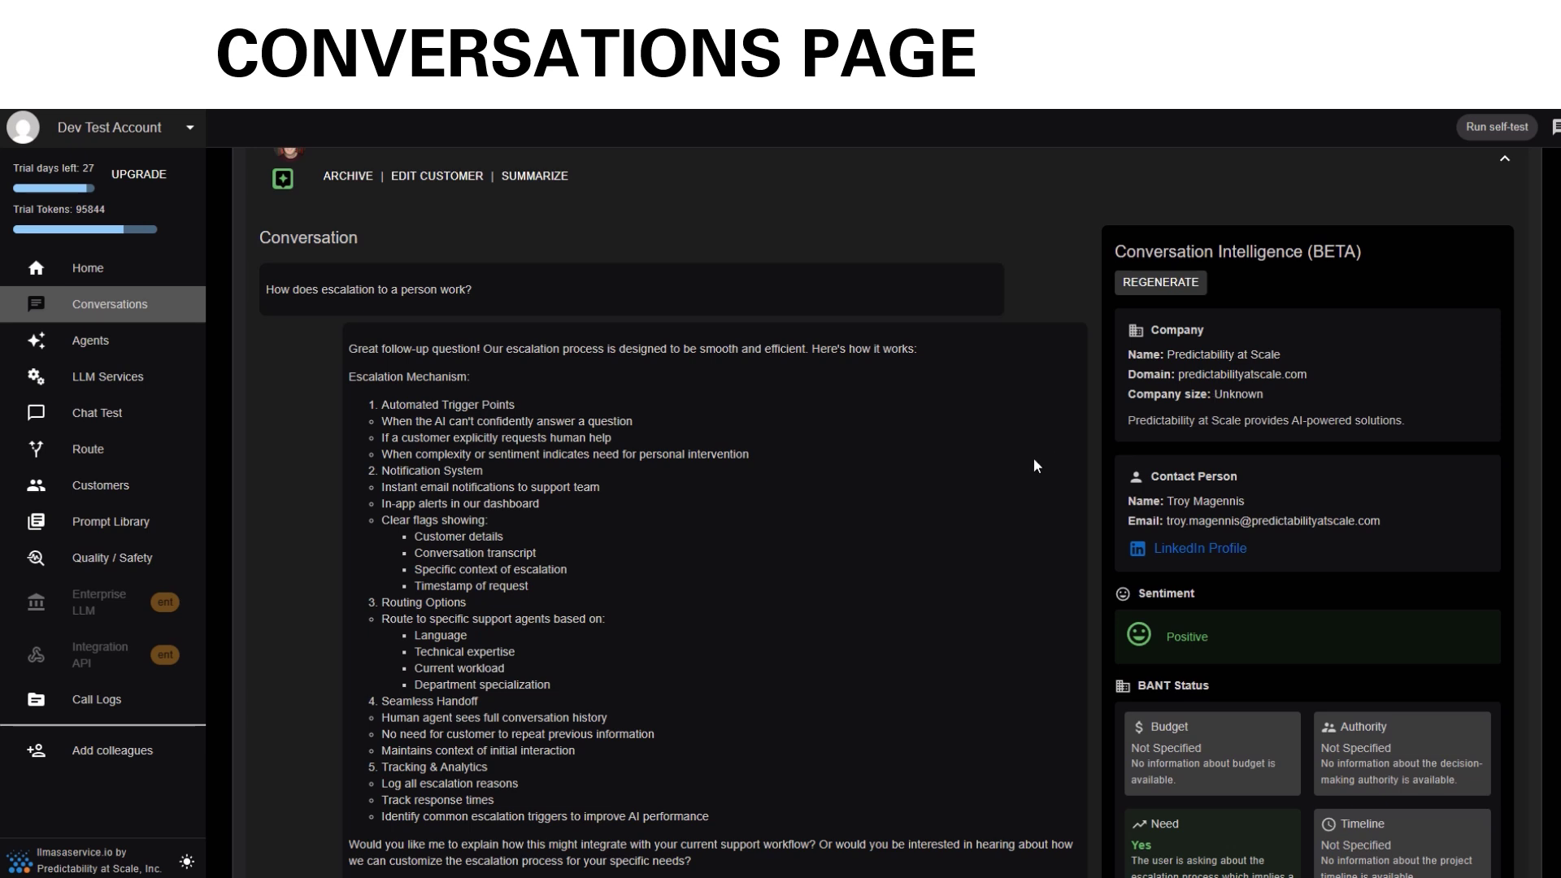
# Step: Generate a summary for the conversation about how escalation to a person works
pyautogui.scroll(3, 1026, 461)
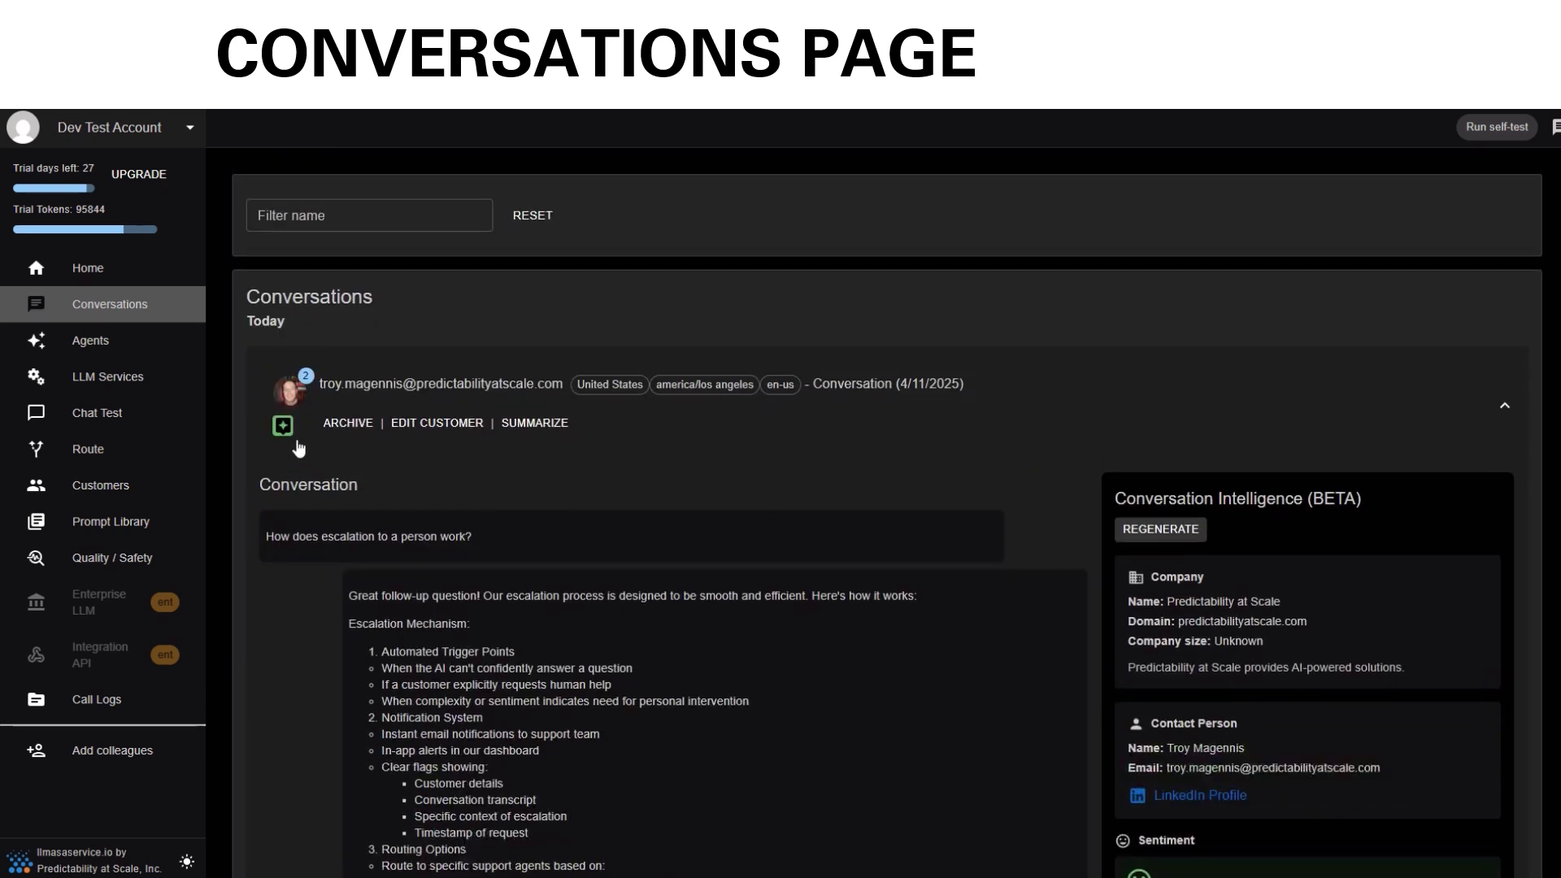
pyautogui.moveTo(285, 437)
pyautogui.click(530, 424)
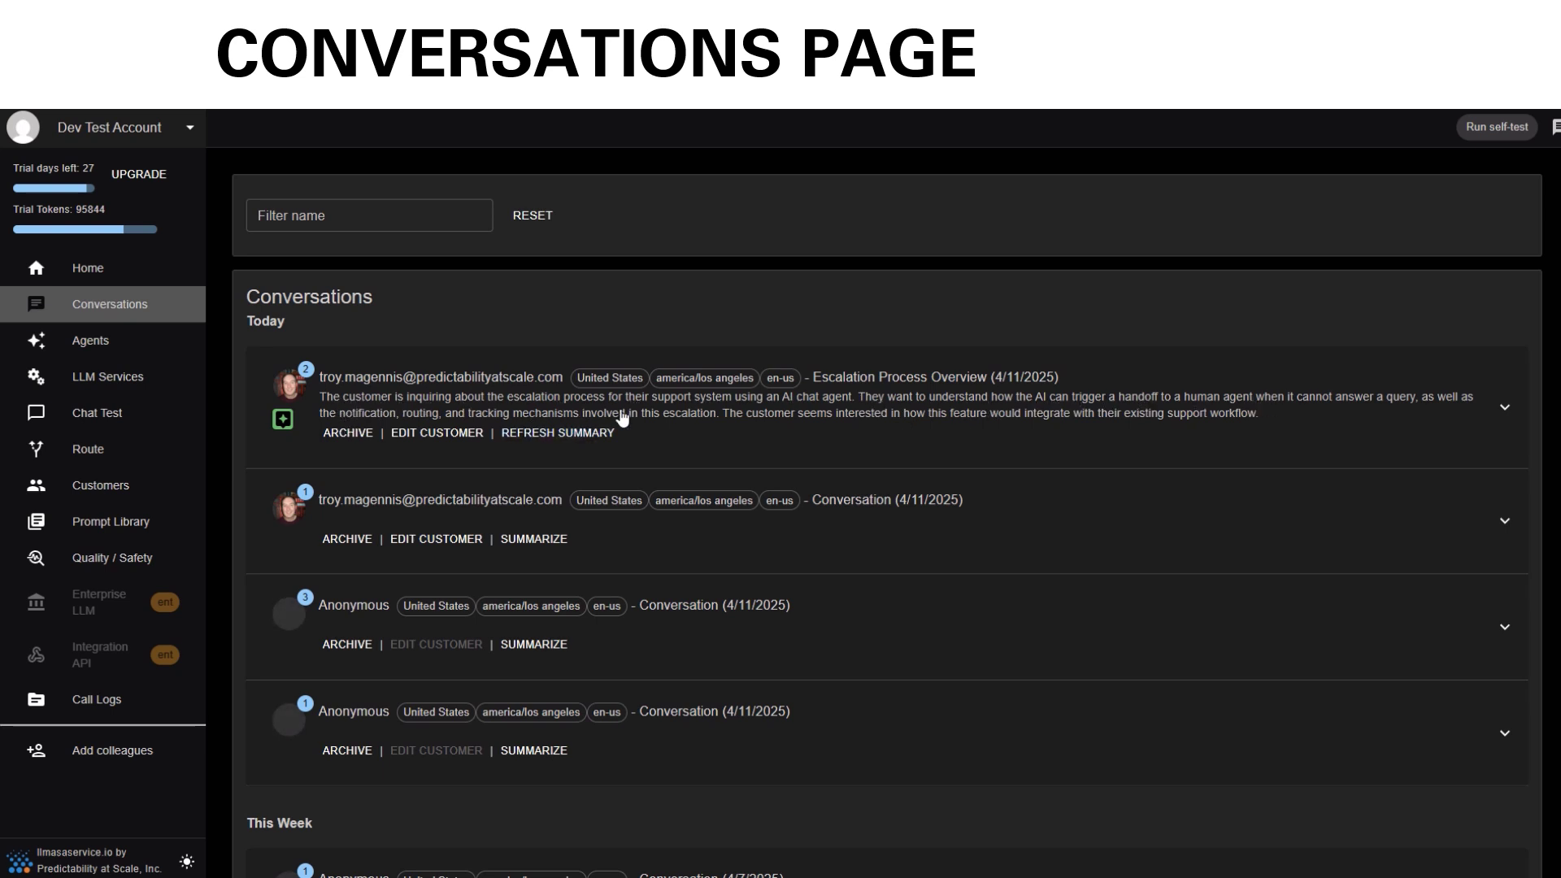
# Step: Send the suggested prompt "How could I use it in Sales/Marketing?" in the Product Sales Agent's preview and read the reply
pyautogui.click(116, 355)
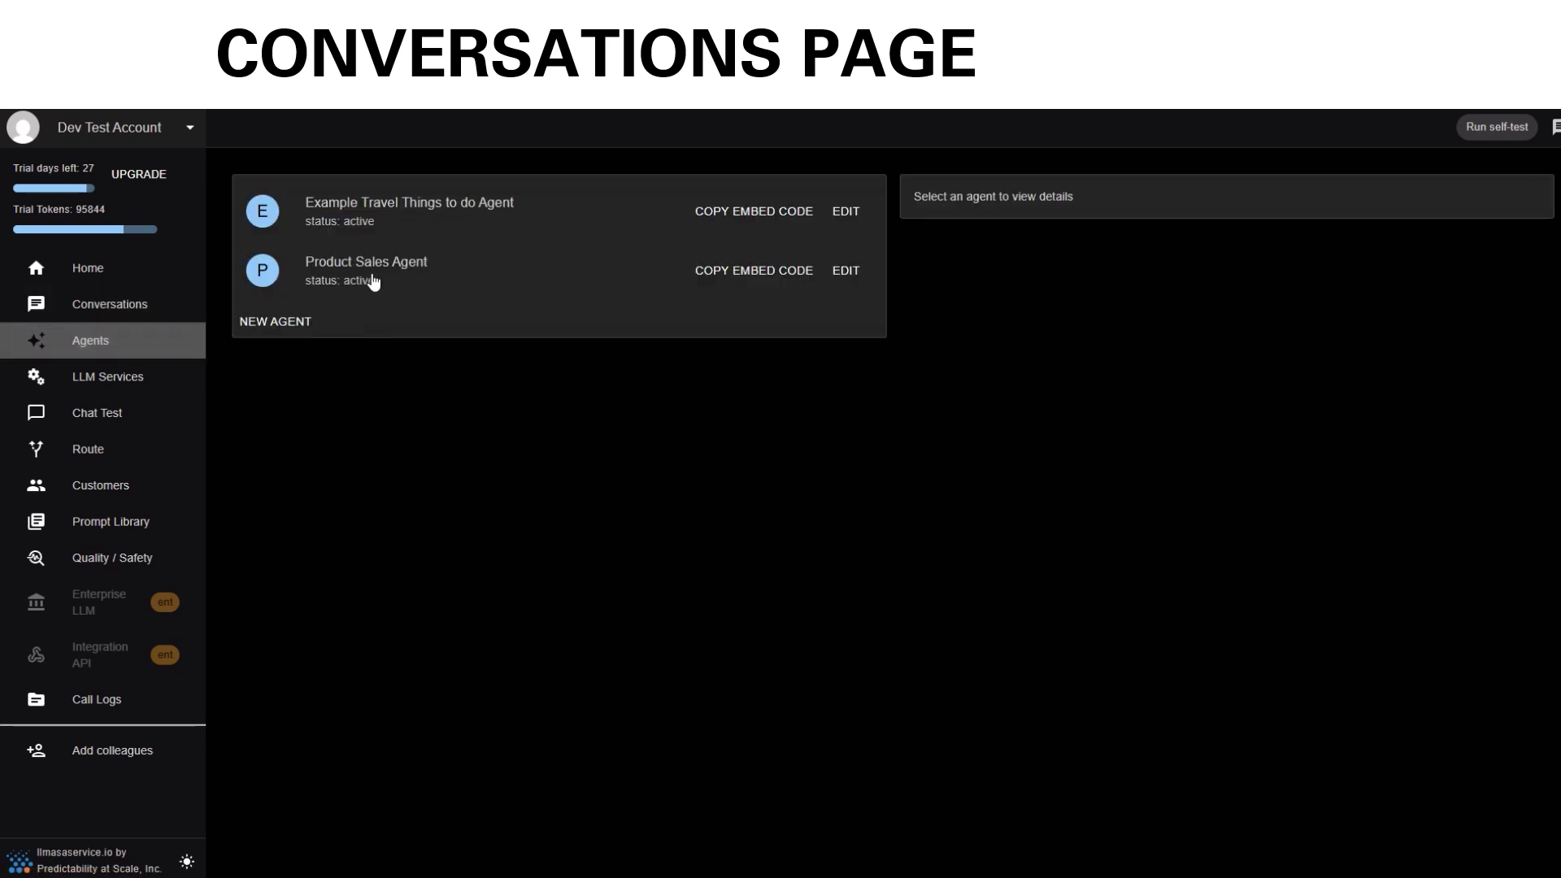
pyautogui.click(370, 275)
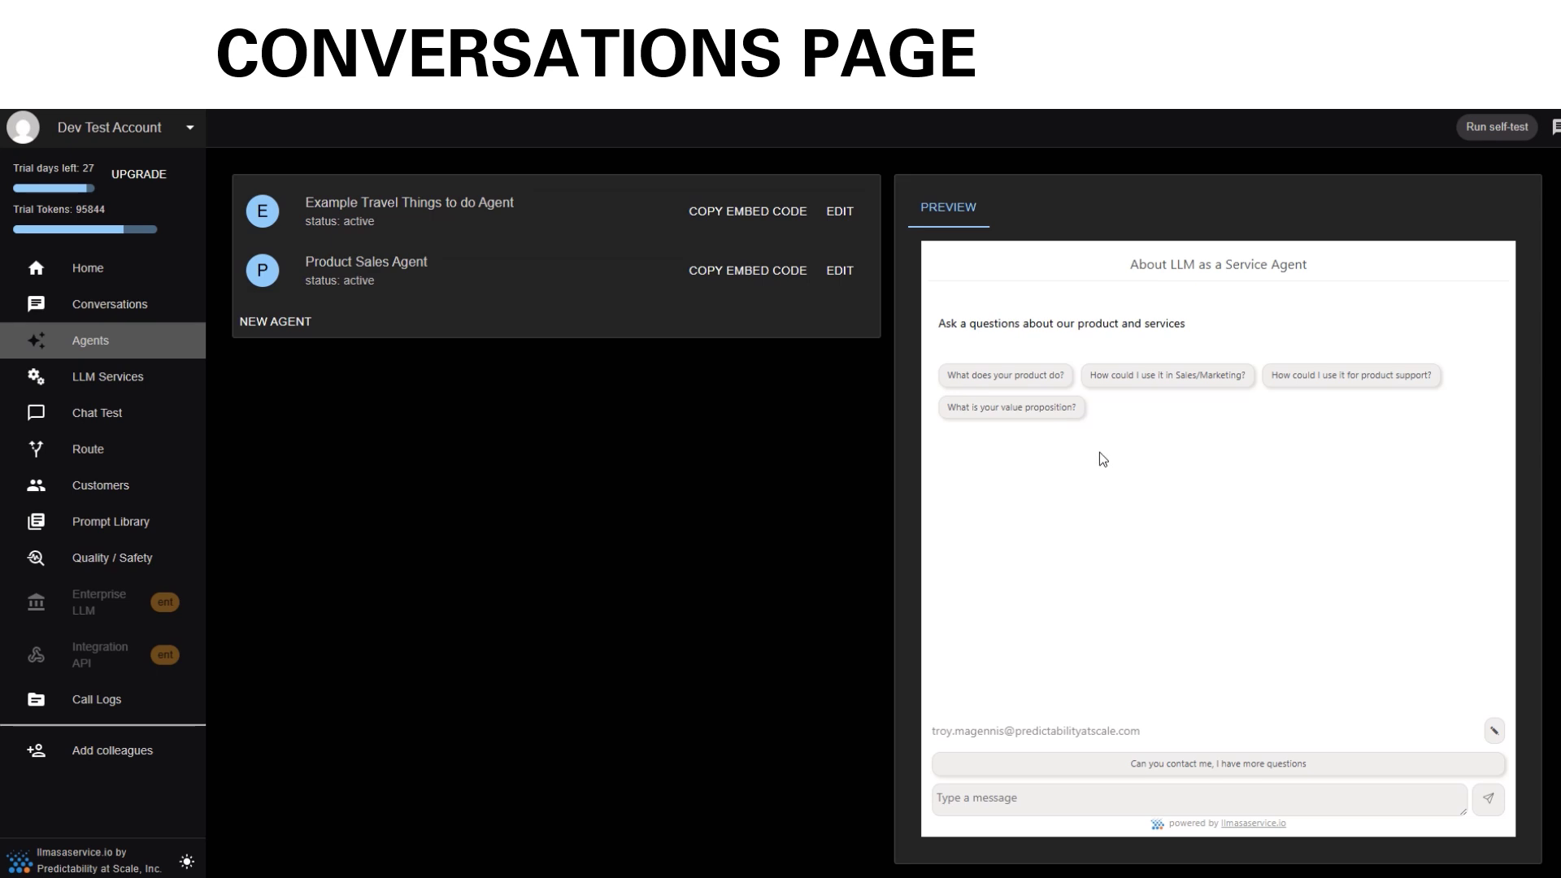
pyautogui.click(1160, 382)
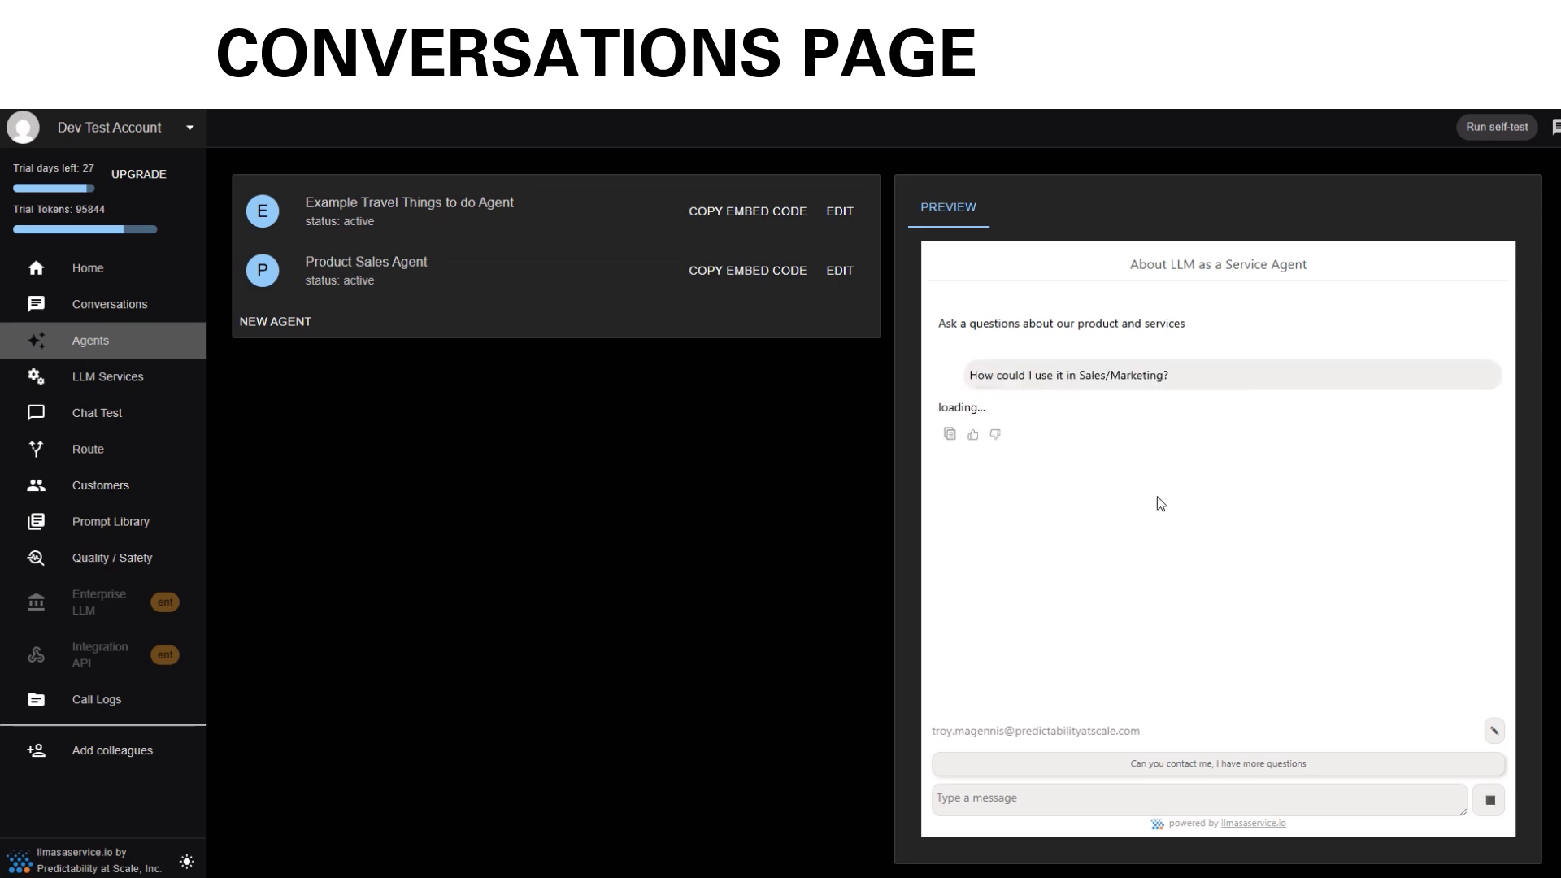
pyautogui.scroll(-2, 1101, 483)
pyautogui.scroll(-3, 1072, 454)
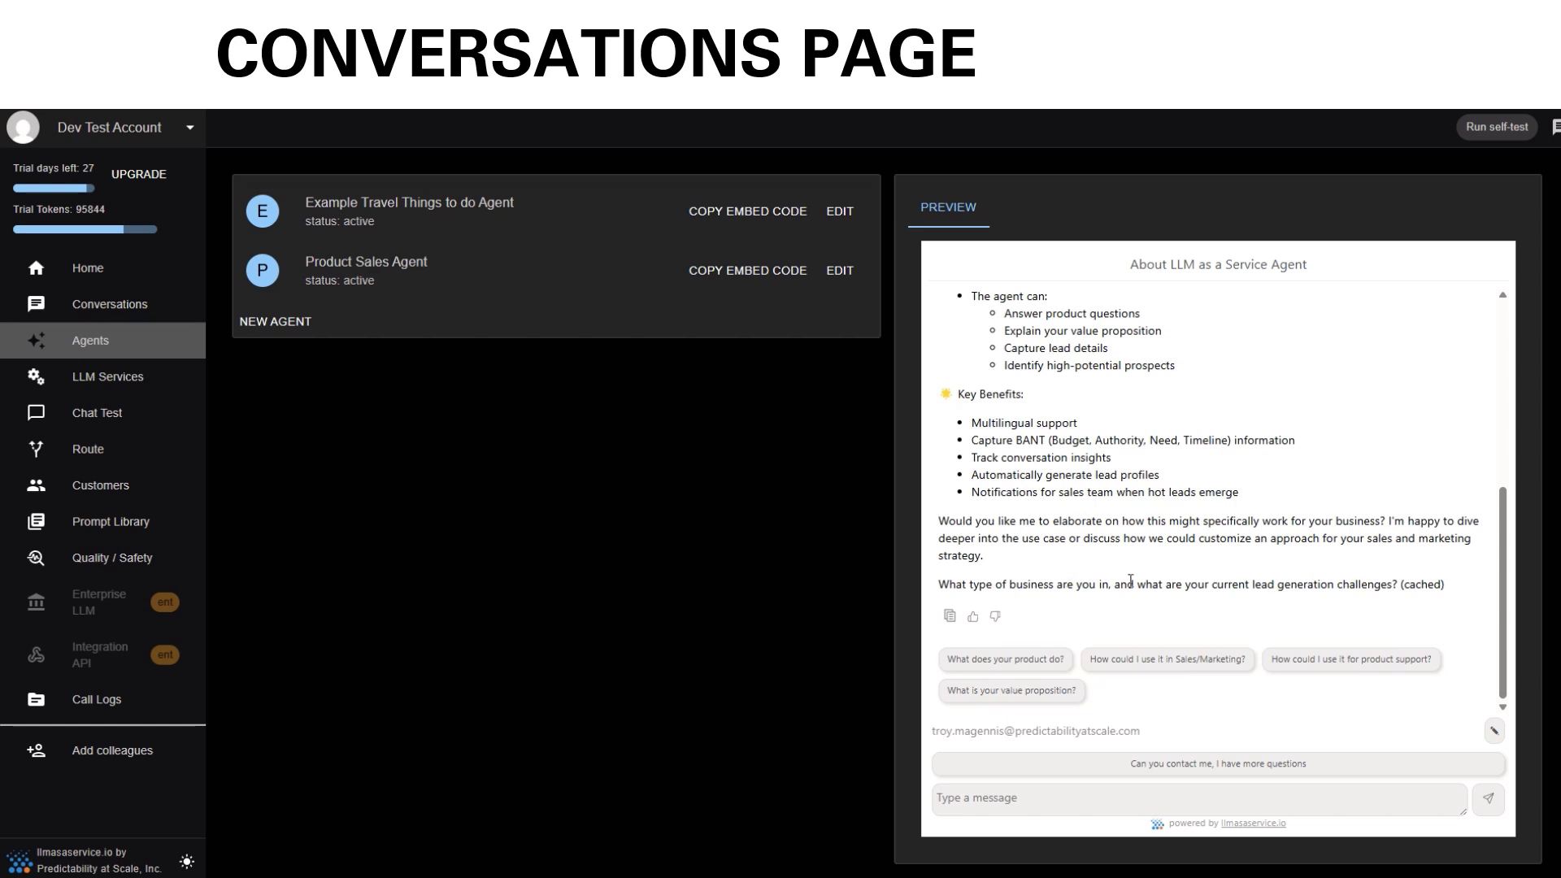
# Step: Send the follow-up message "I use hubspot, need to move within the month" to the Product Sales Agent and read the whole reply
pyautogui.click(1041, 798)
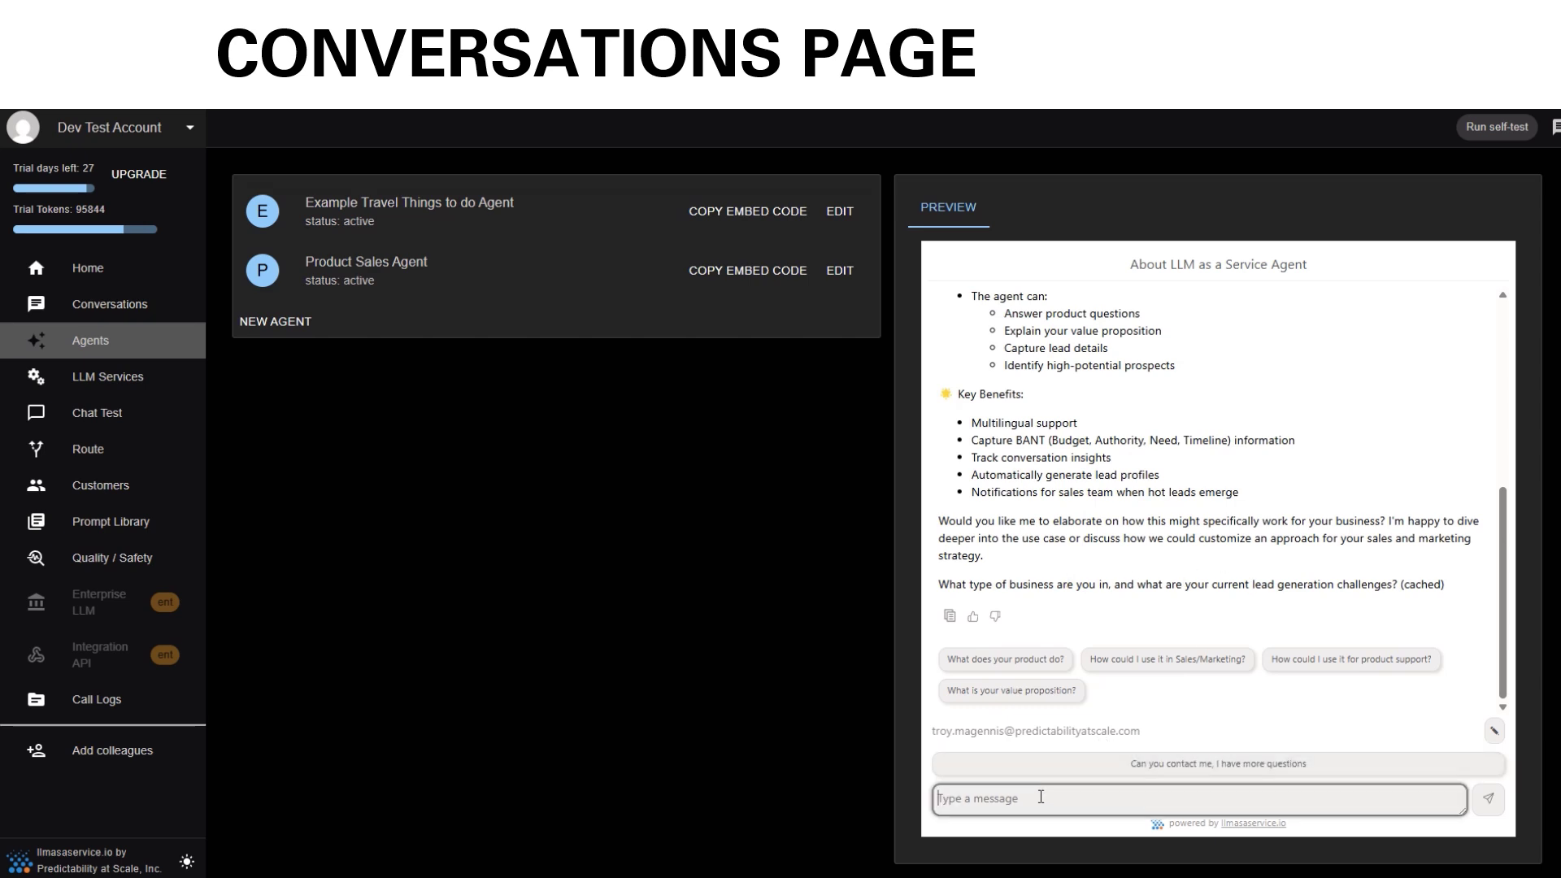
pyautogui.write('I use hubspot. need to move within ')
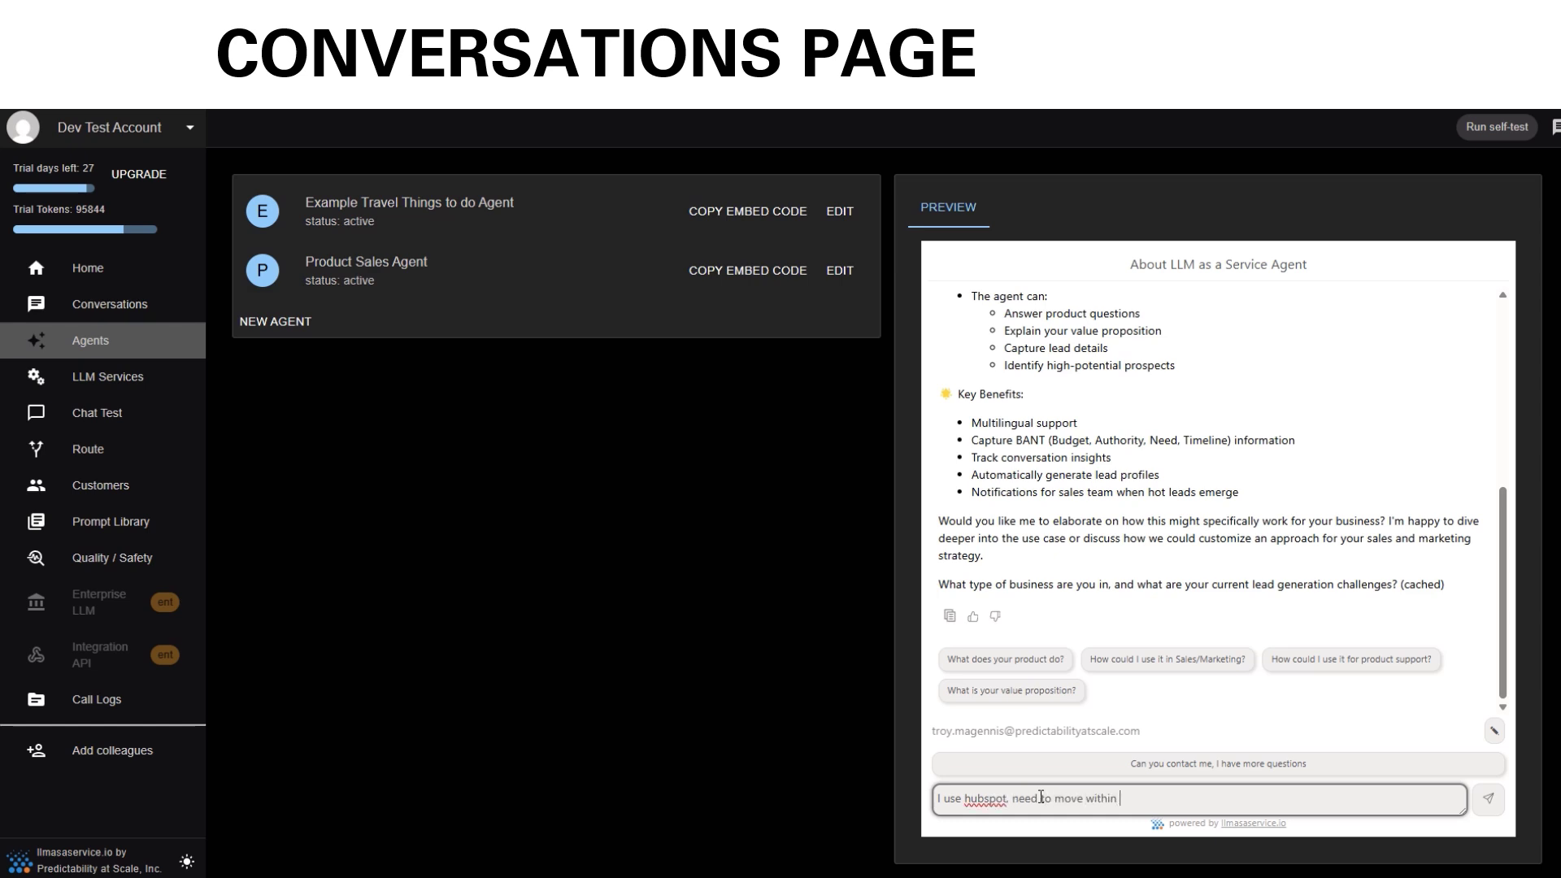
pyautogui.write('the month')
pyautogui.press('Return')
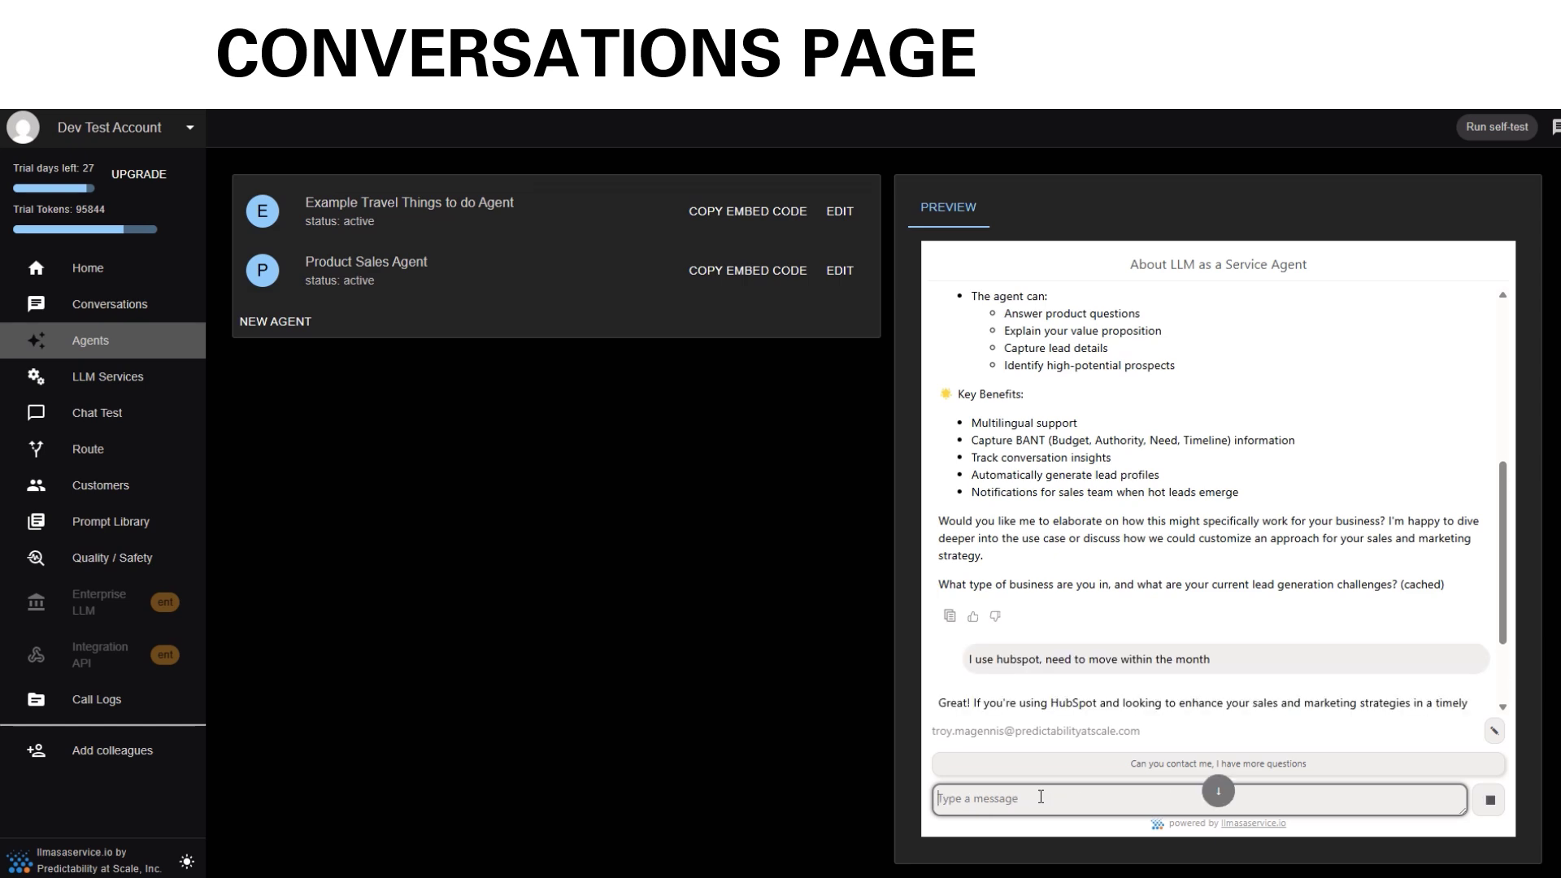
pyautogui.scroll(-4, 1049, 540)
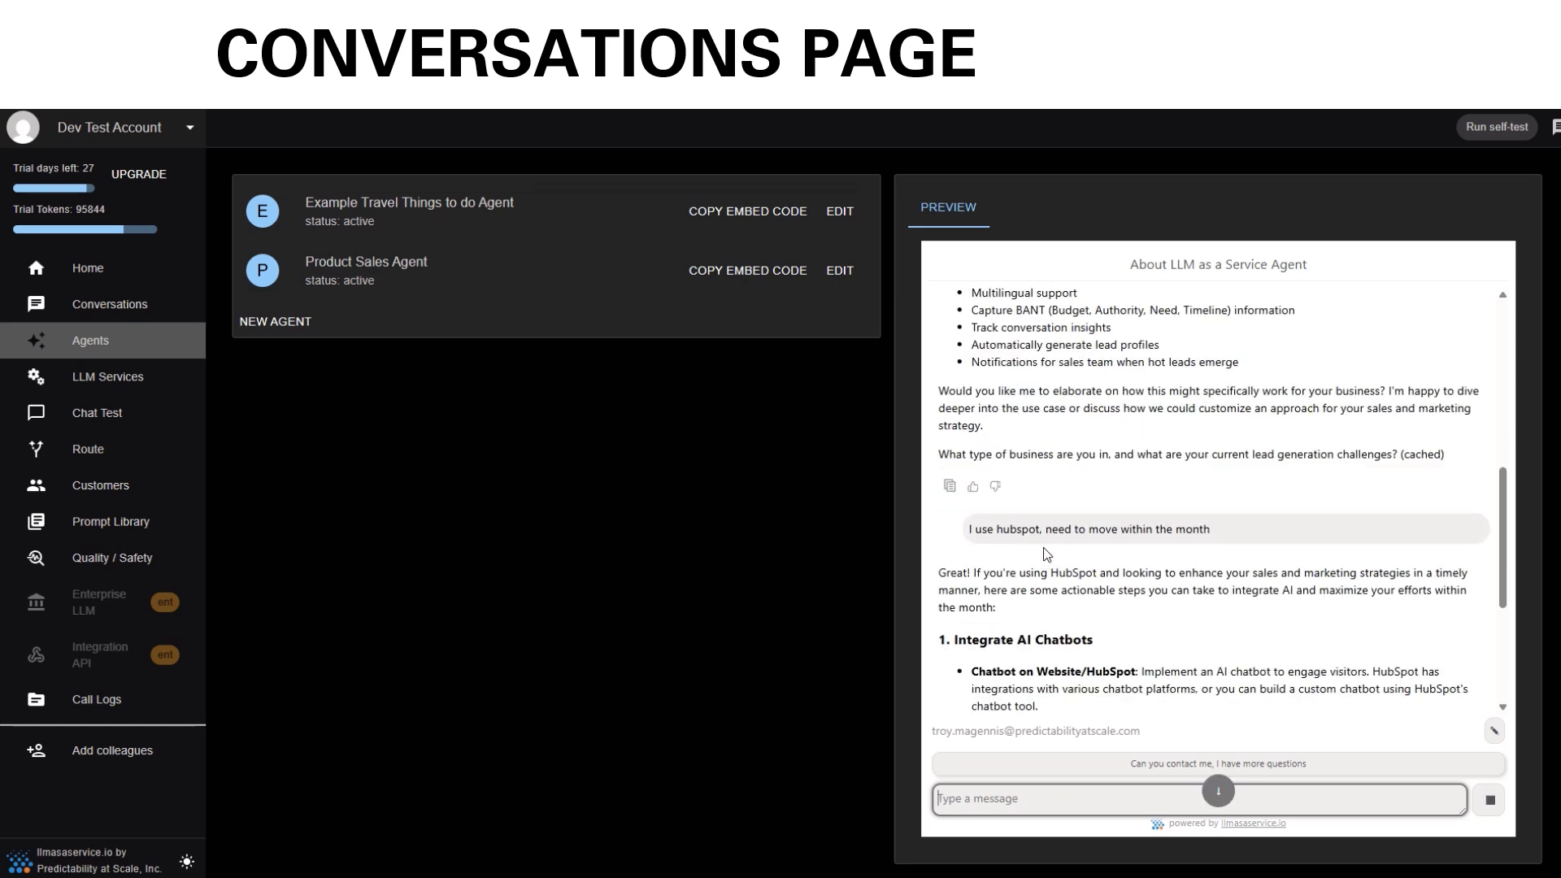
pyautogui.scroll(-2, 1051, 539)
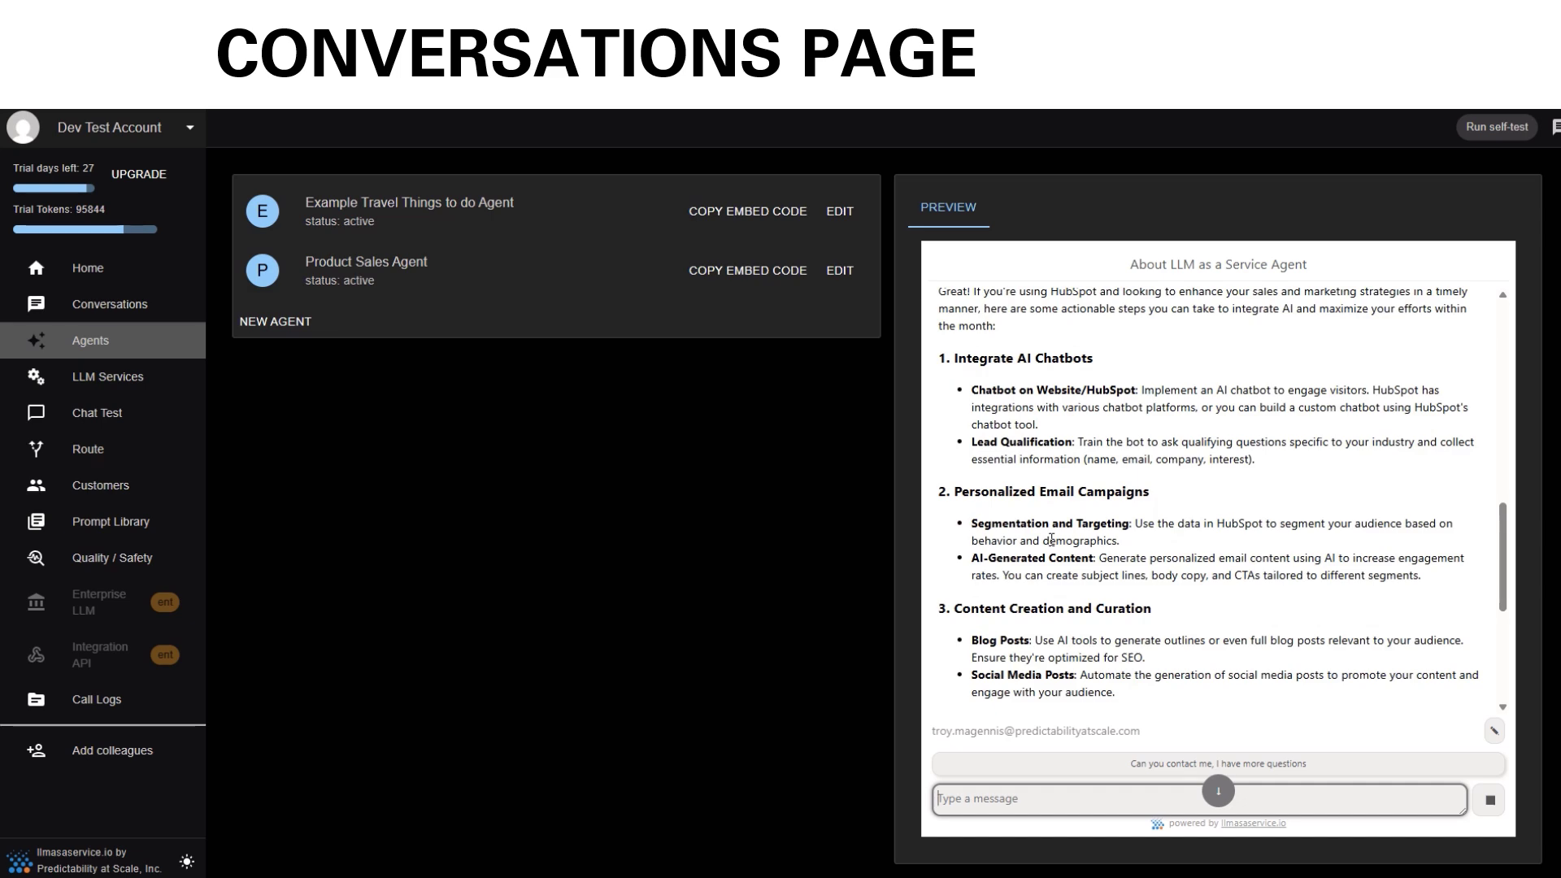
pyautogui.scroll(-5, 1052, 539)
pyautogui.scroll(-5, 1051, 539)
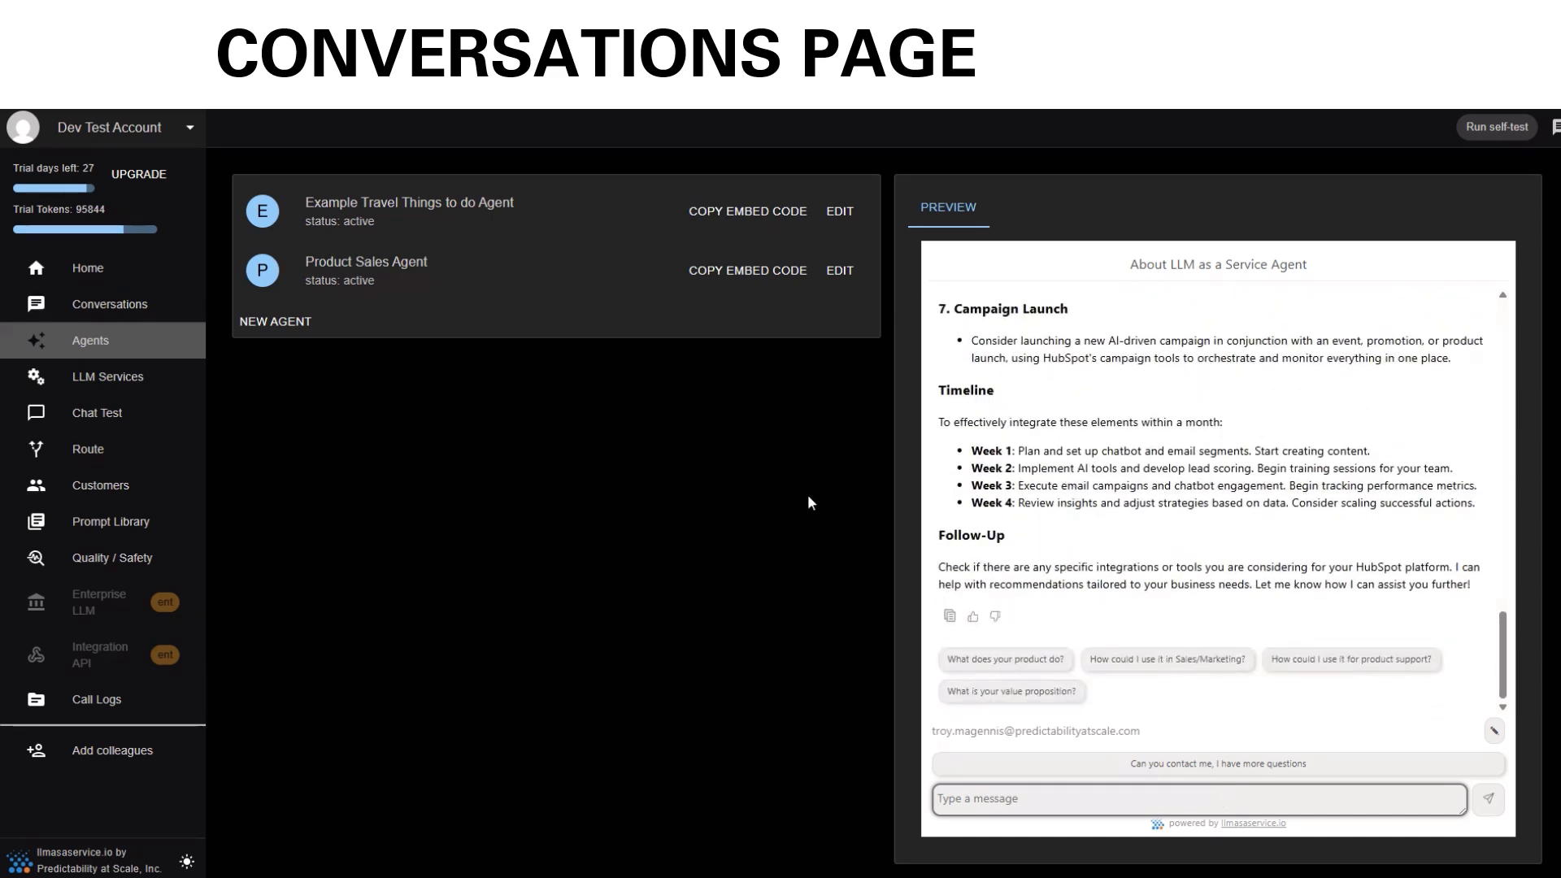
# Step: Run the Conversation Intelligence analysis on the new Sales/Marketing conversation, review its BANT status, and collapse the conversation
pyautogui.click(131, 316)
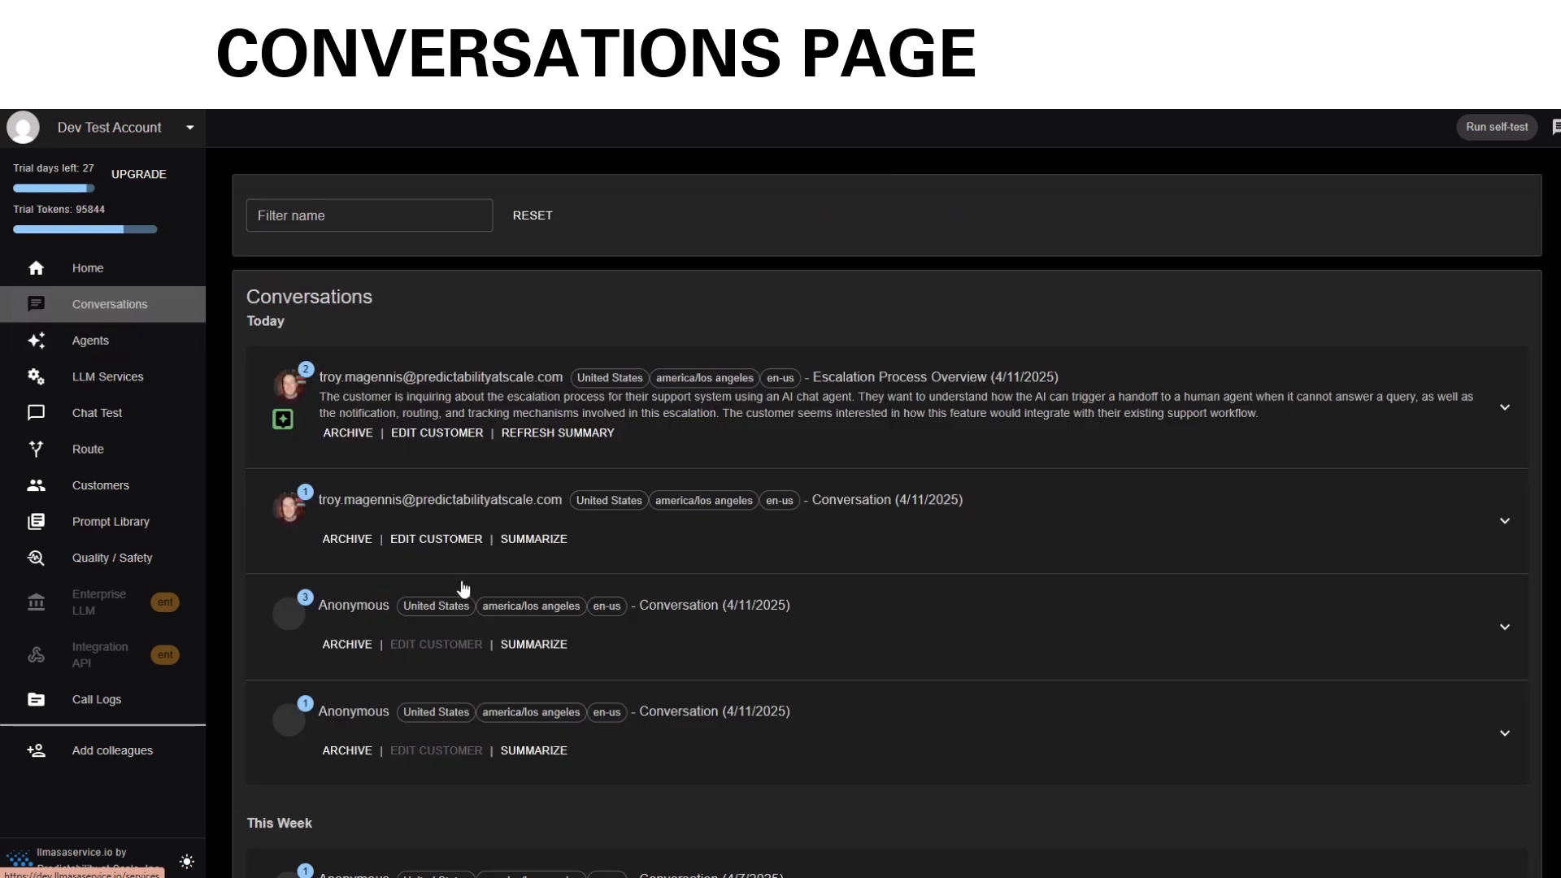
pyautogui.click(1047, 400)
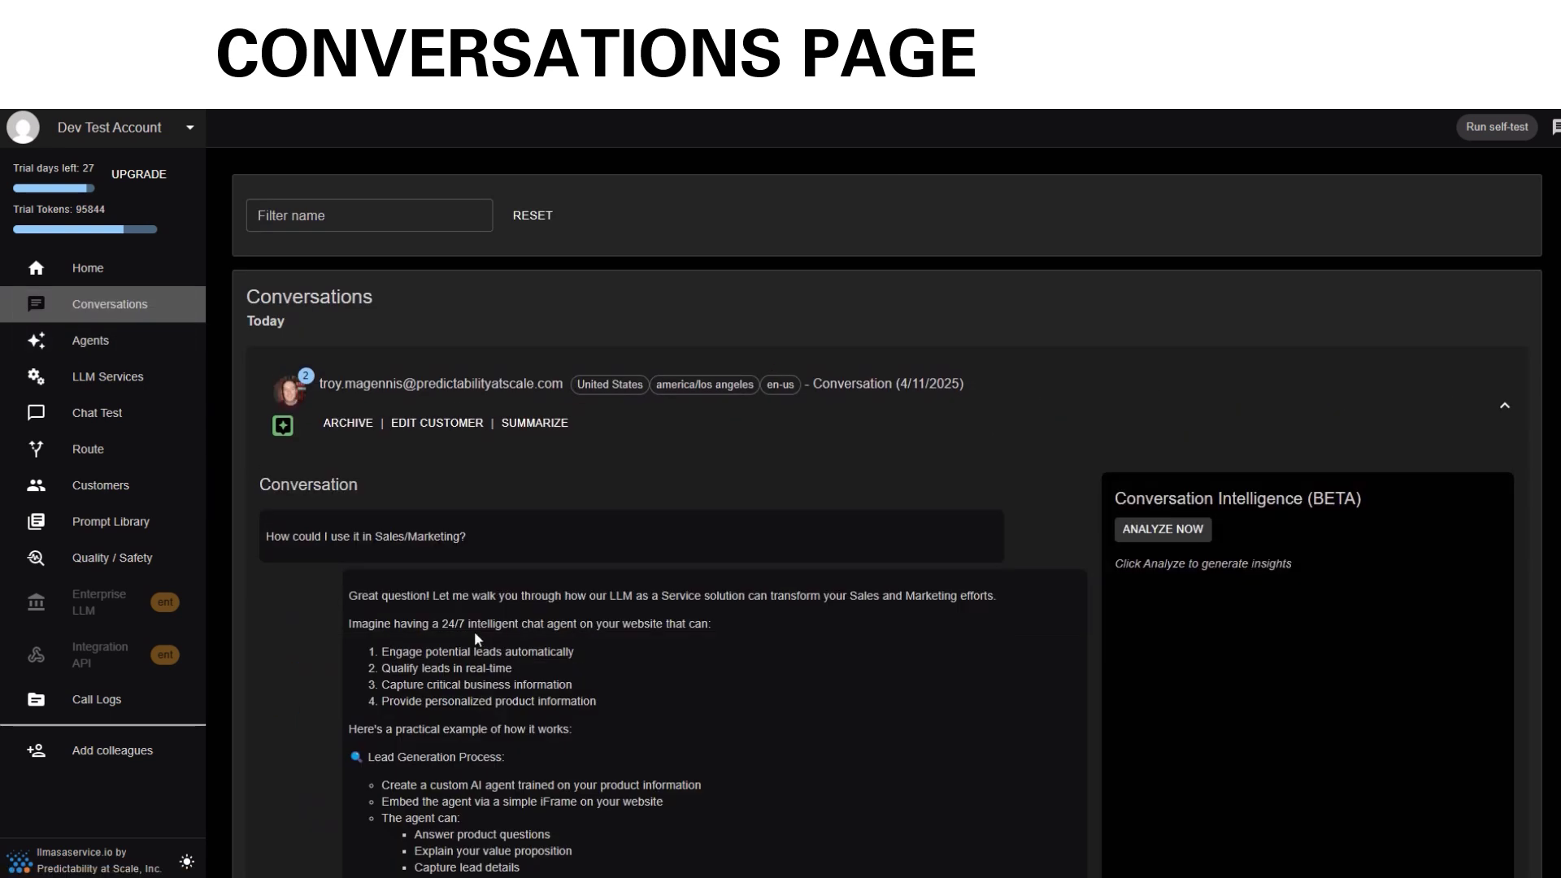
pyautogui.click(1181, 532)
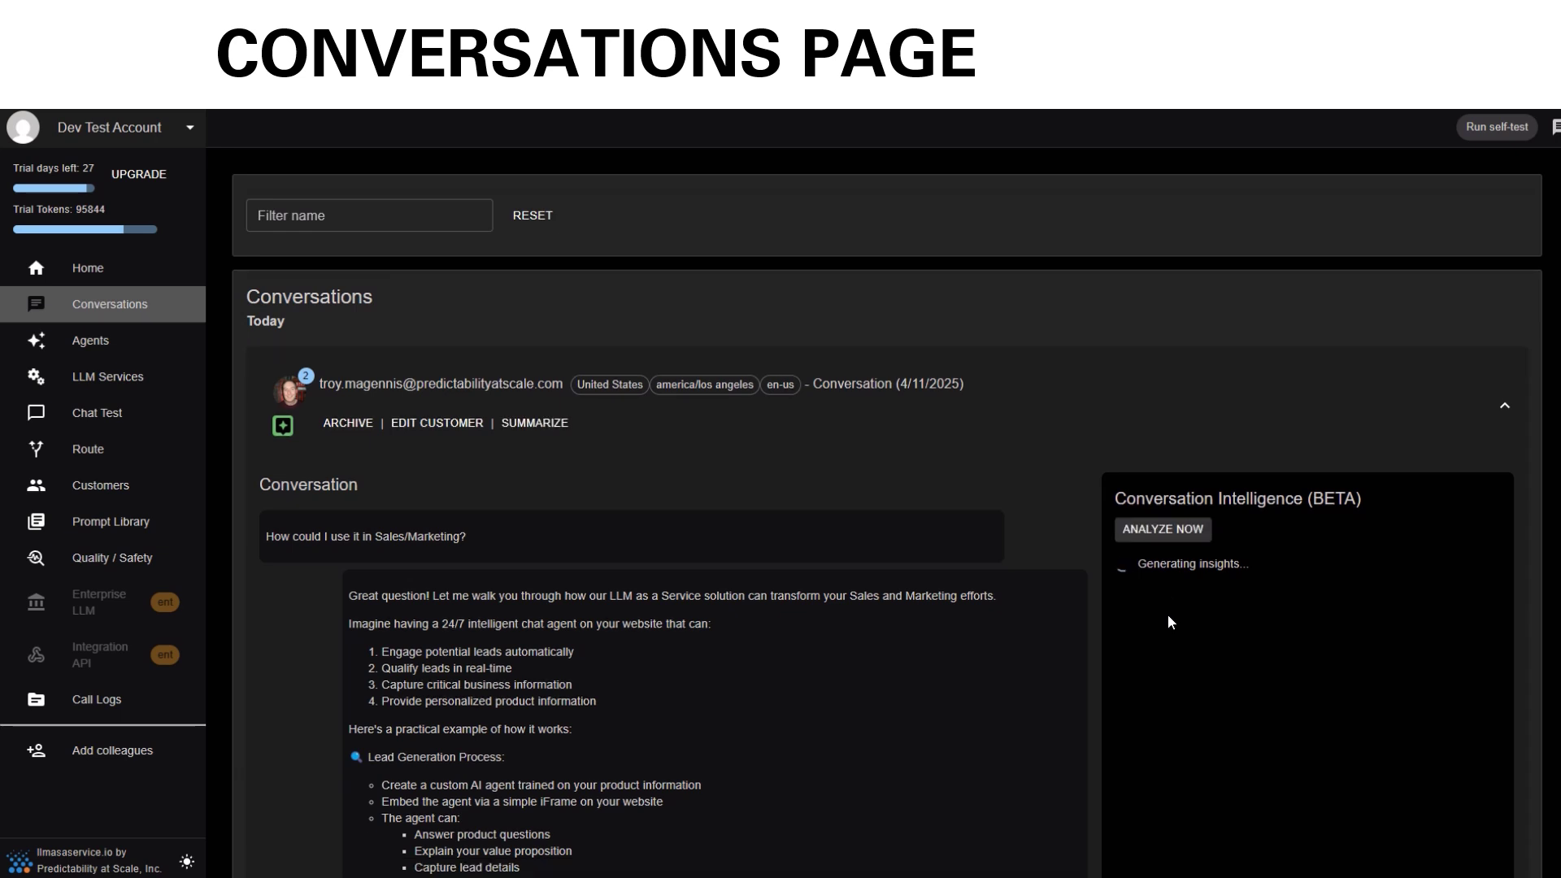
pyautogui.scroll(-5, 1167, 613)
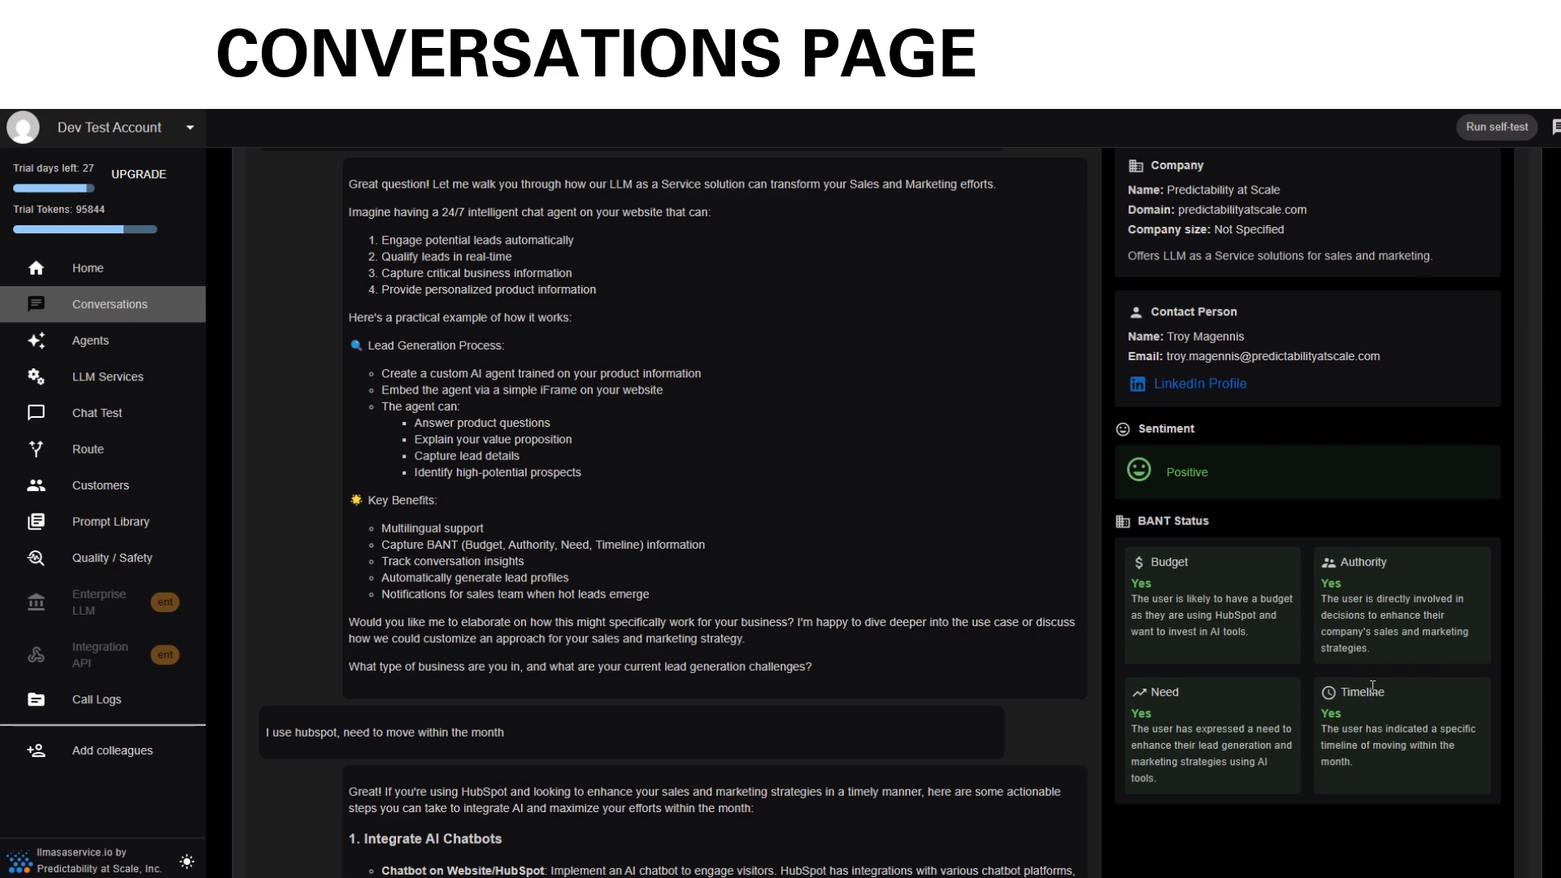
pyautogui.scroll(5, 1028, 686)
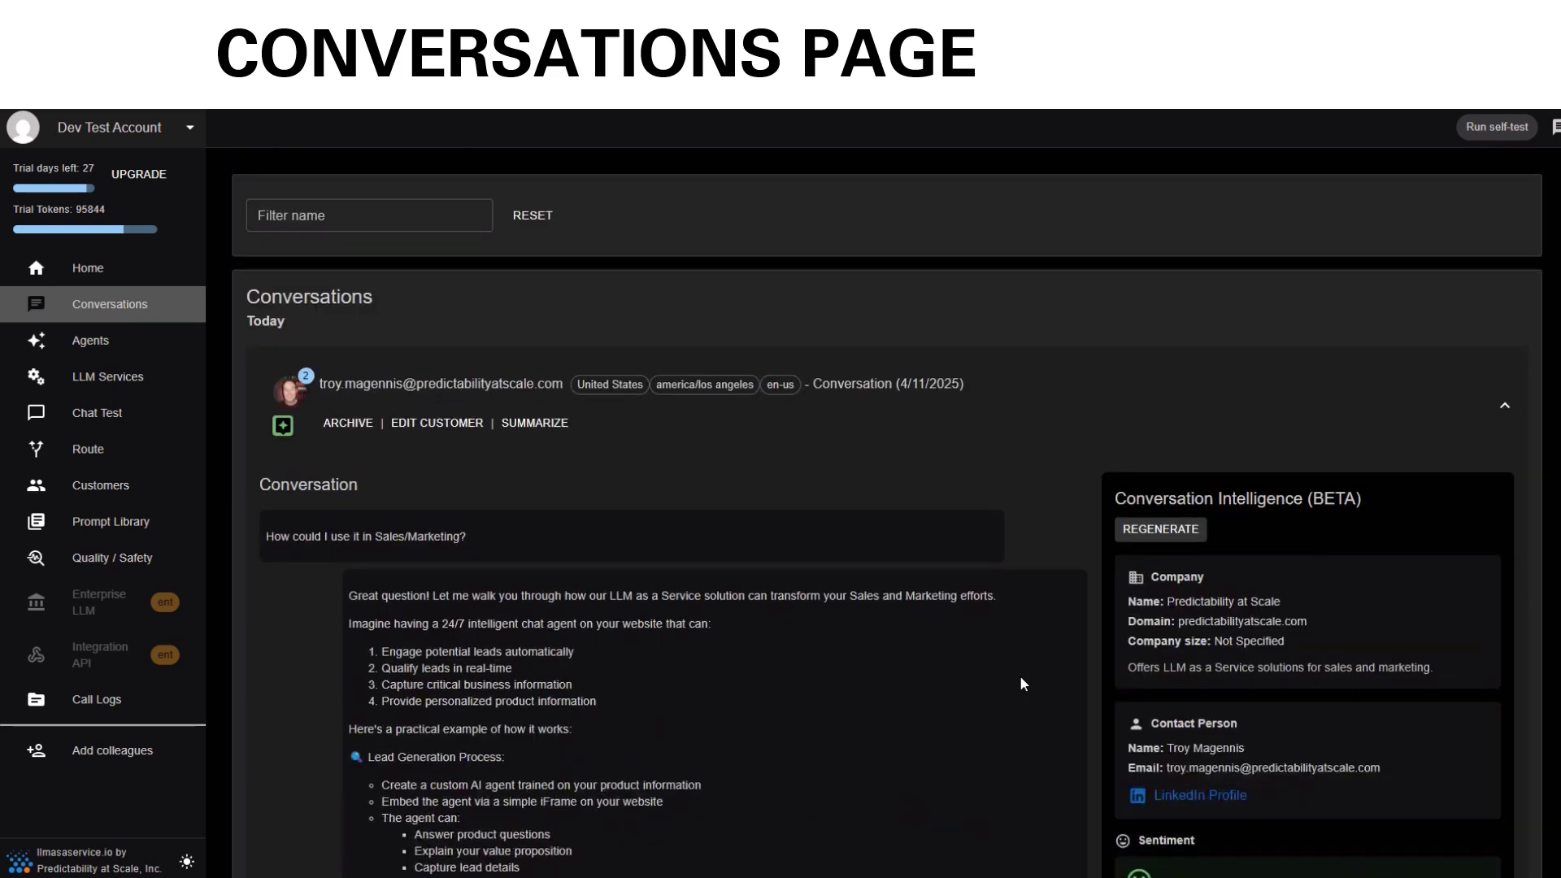
pyautogui.click(1366, 411)
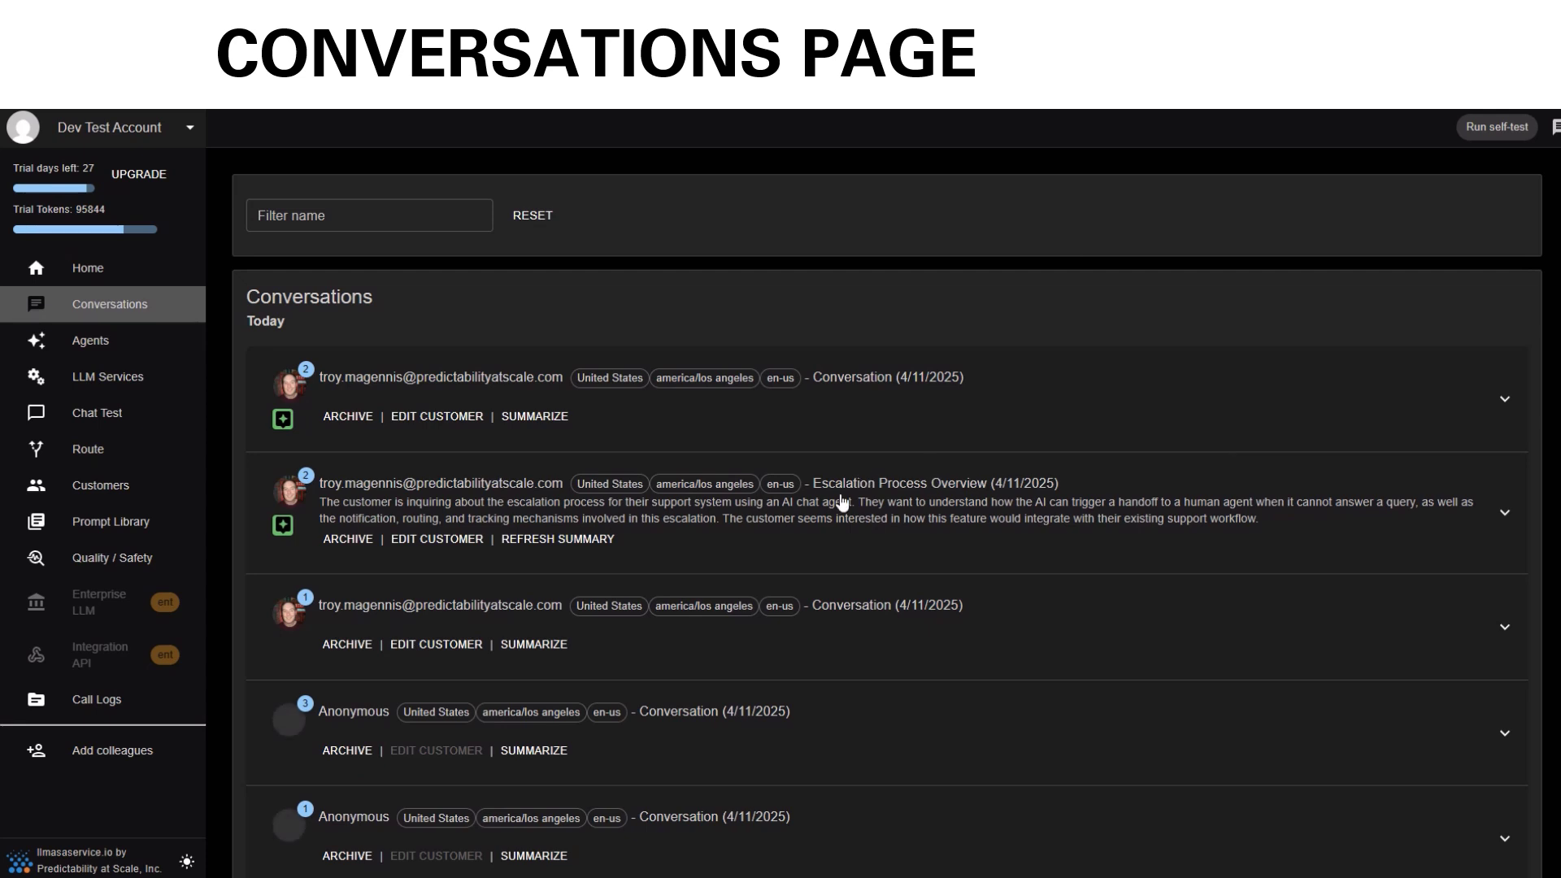